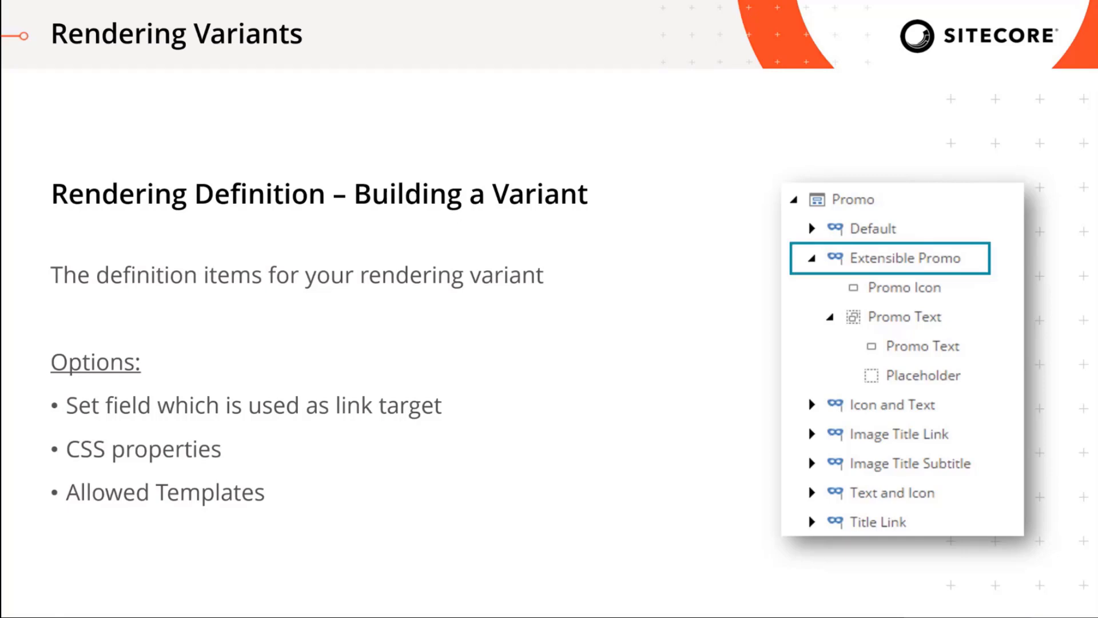
pyautogui.press('Right')
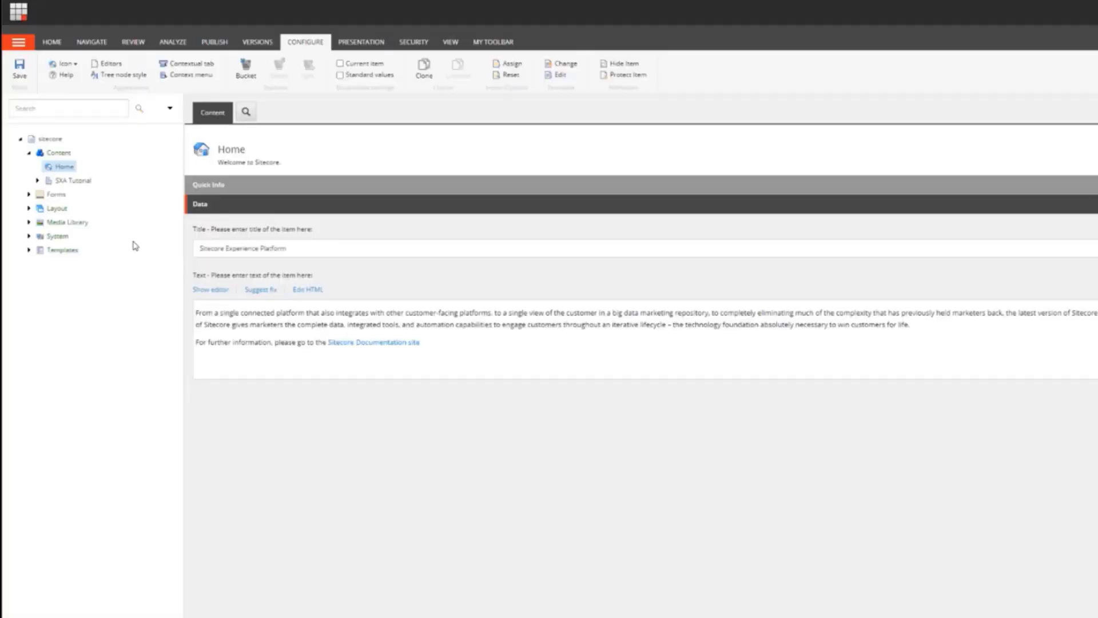
# Step: Create a folder named SXA Tutorial under System > Settings > Feature in the content tree
pyautogui.click(36, 181)
pyautogui.click(47, 194)
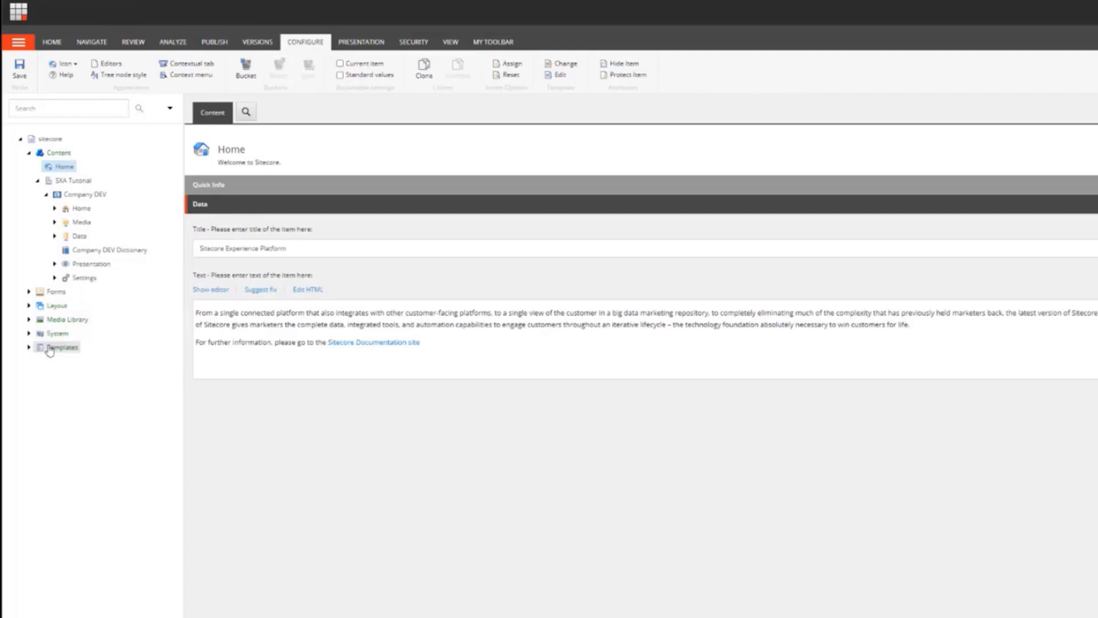
pyautogui.click(28, 333)
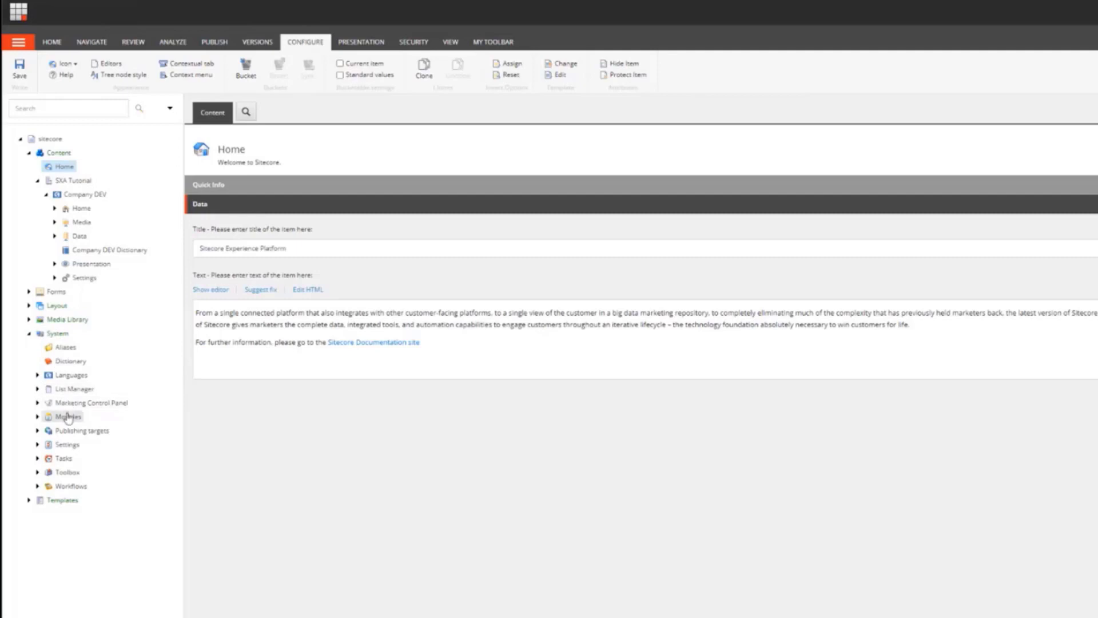
pyautogui.click(37, 444)
pyautogui.scroll(-3, 151, 457)
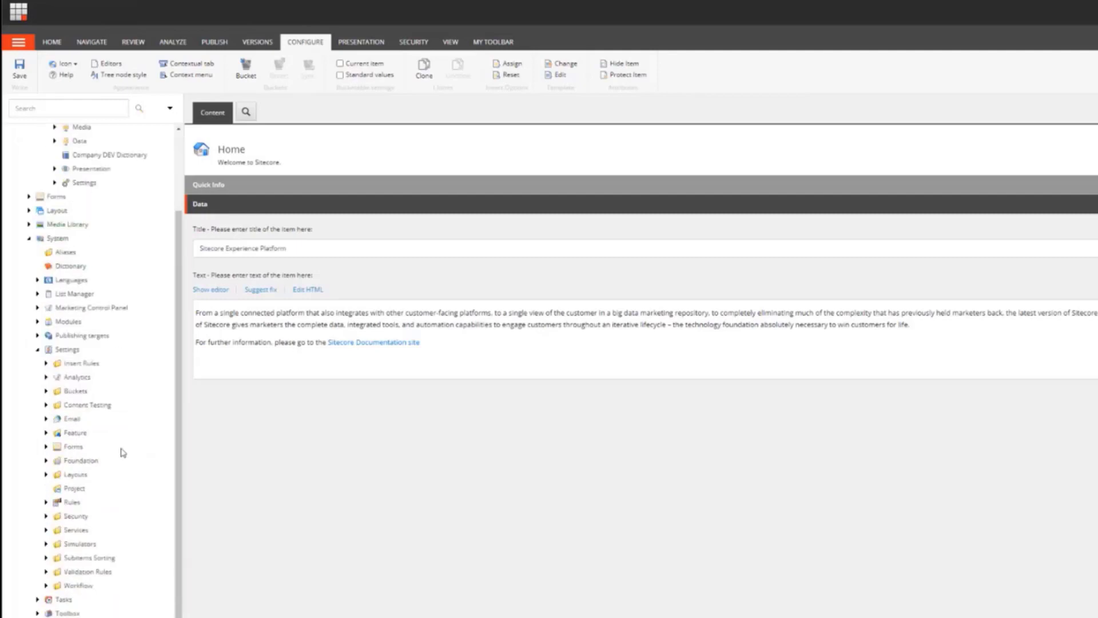
pyautogui.click(46, 433)
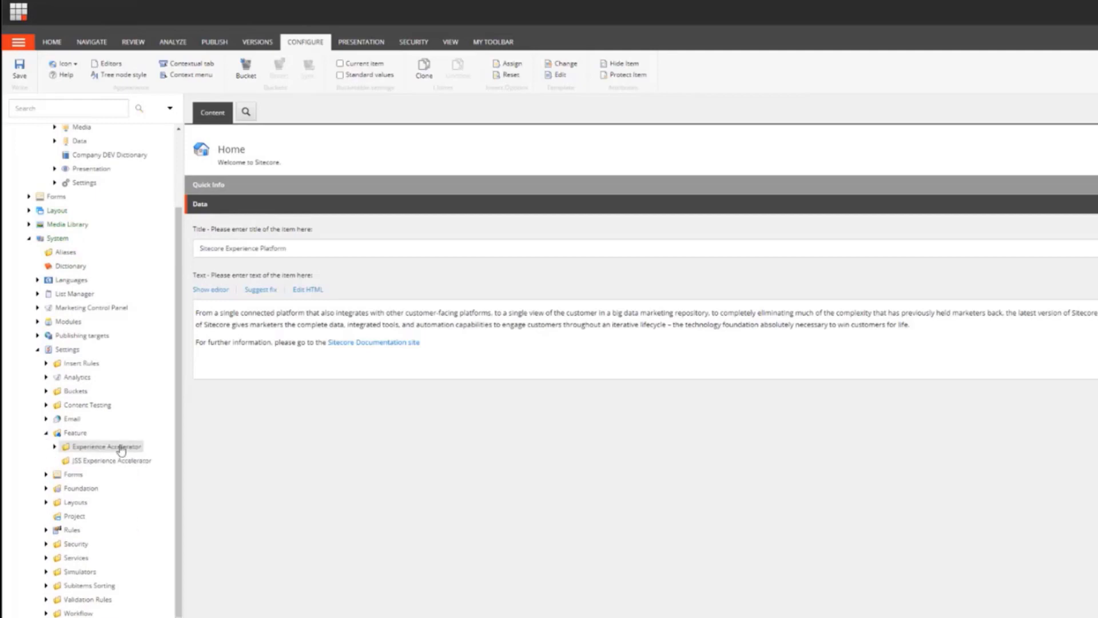
pyautogui.rightClick(72, 435)
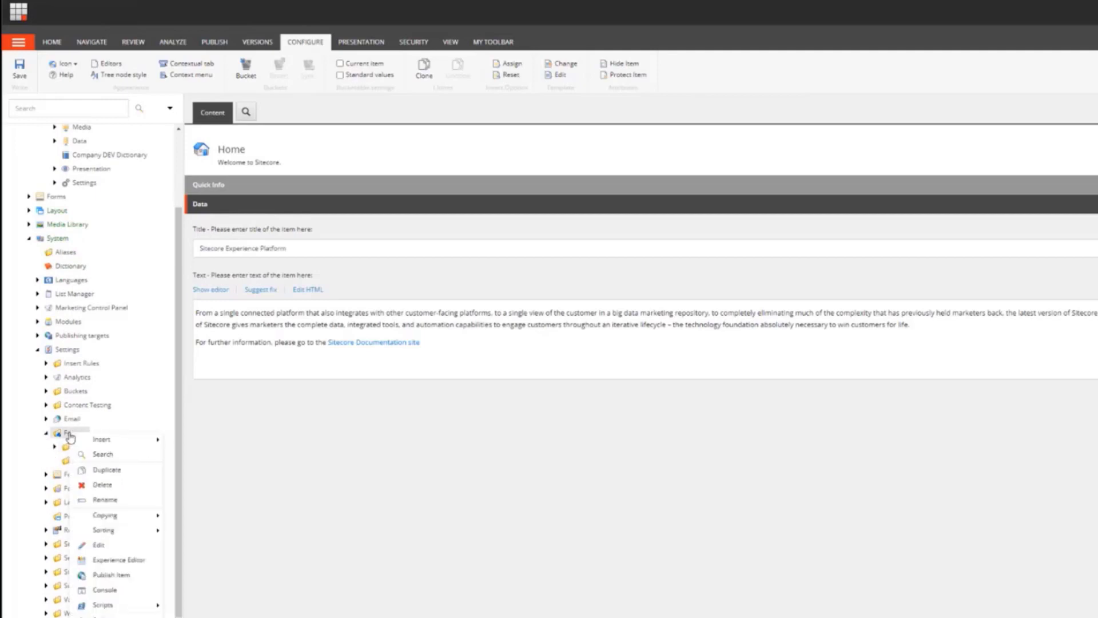
pyautogui.moveTo(94, 442)
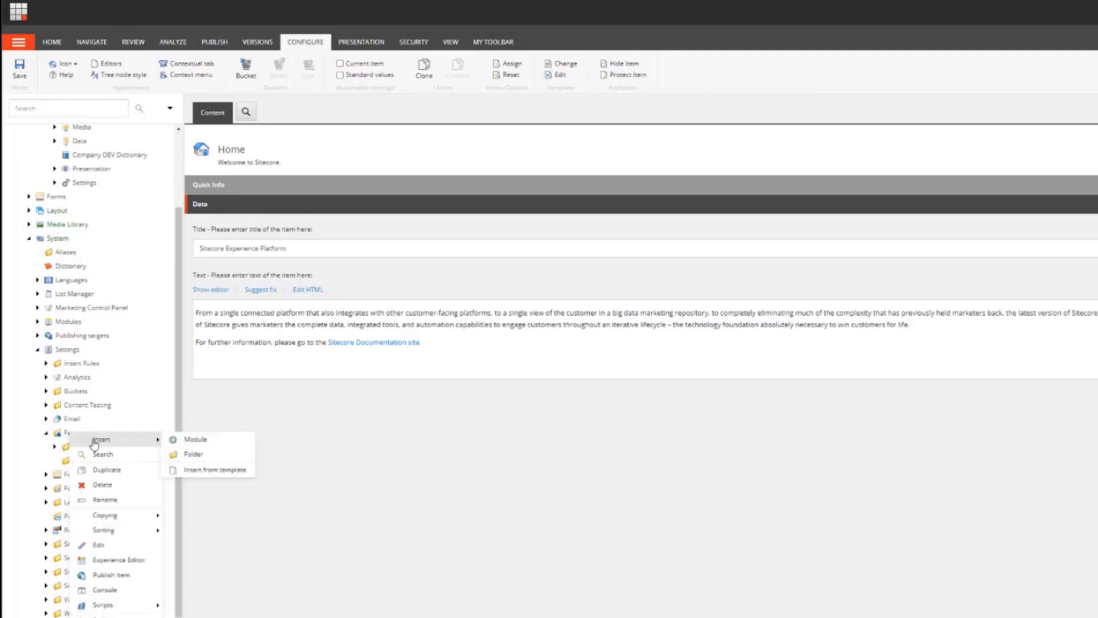
pyautogui.click(192, 456)
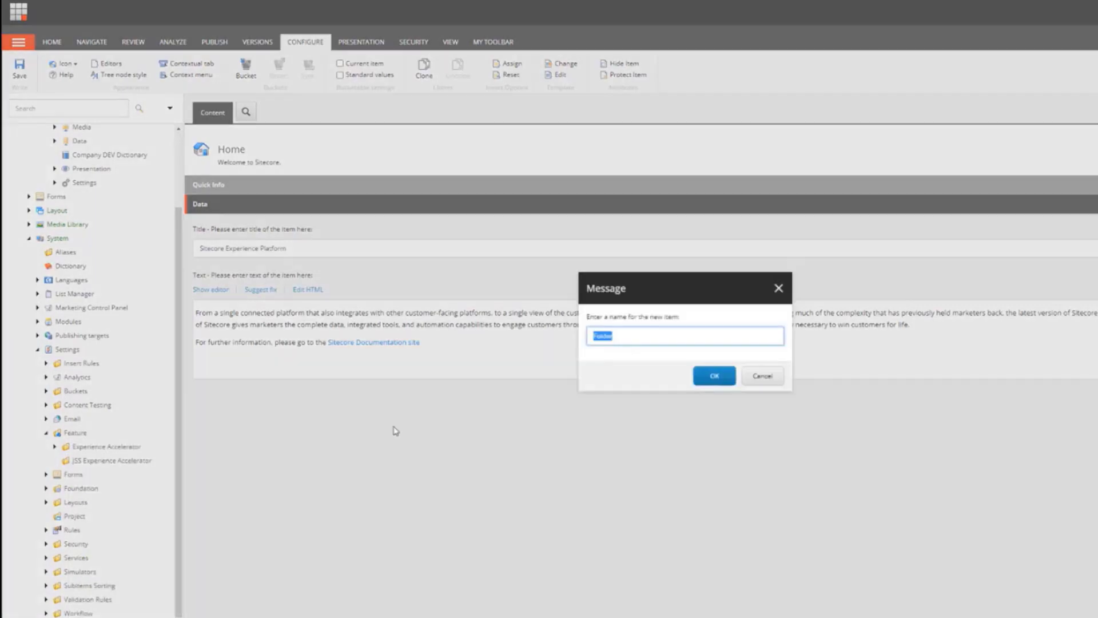
pyautogui.write('S')
pyautogui.press('BackSpace')
pyautogui.write('SXA Tutorial')
pyautogui.click(715, 376)
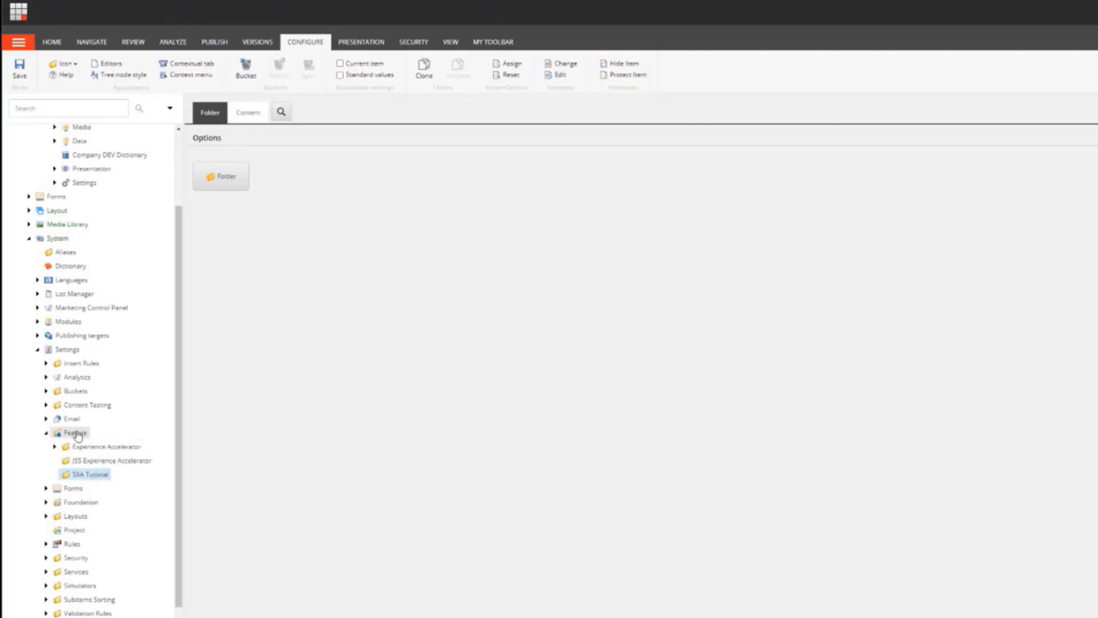
pyautogui.rightClick(84, 477)
pyautogui.moveTo(111, 480)
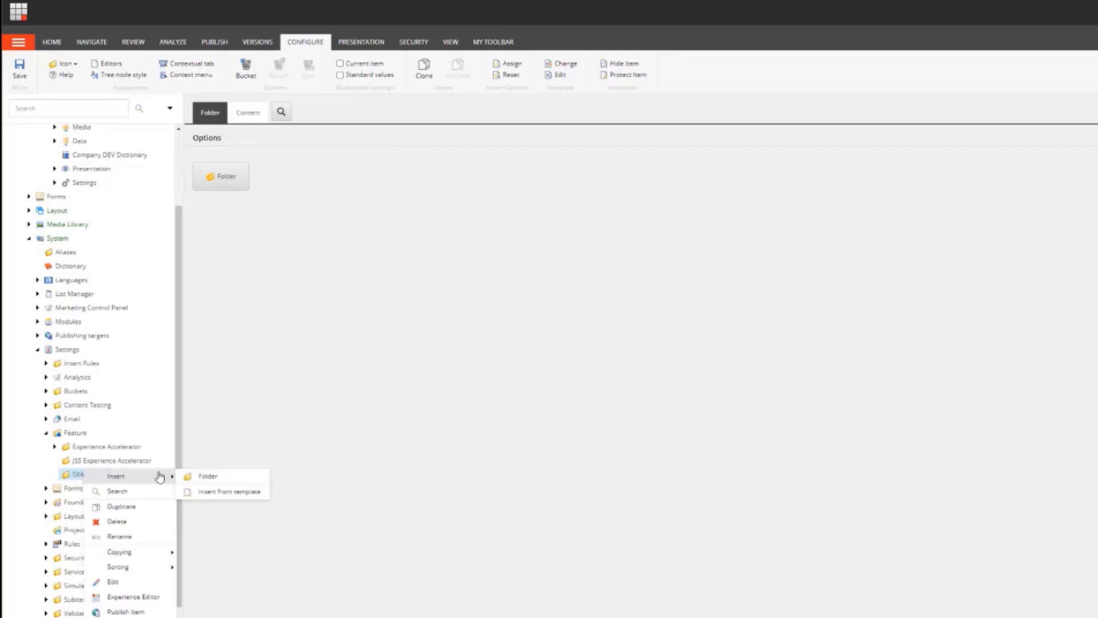
pyautogui.click(74, 435)
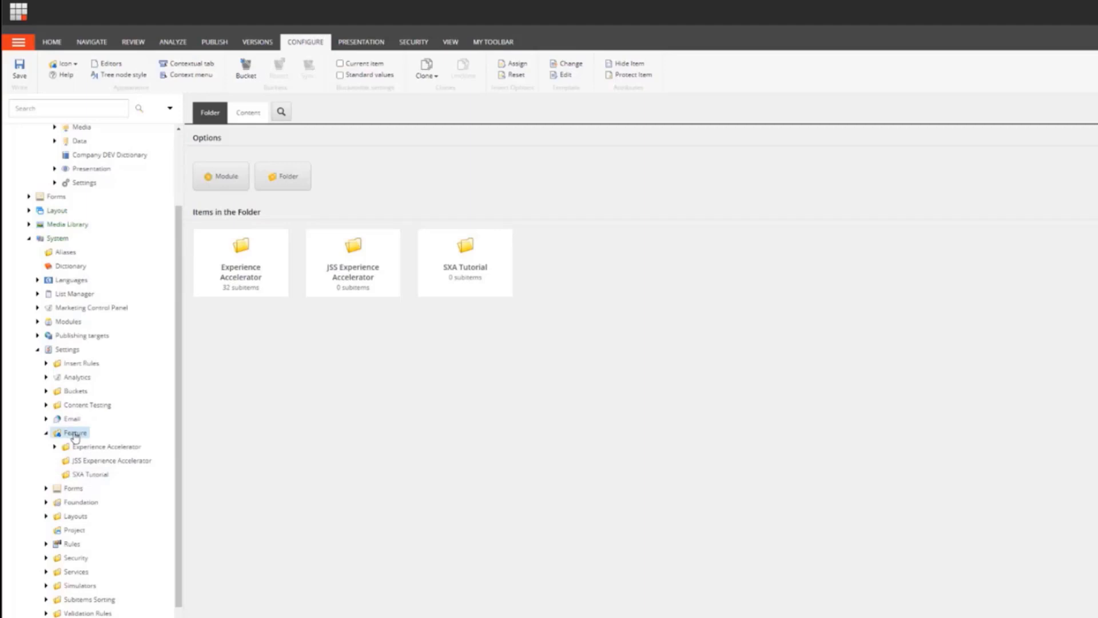
# Step: Start inserting a new module named Text Teaser under Feature, adding it to the Feature/SXA Tutorial module group
pyautogui.rightClick(75, 437)
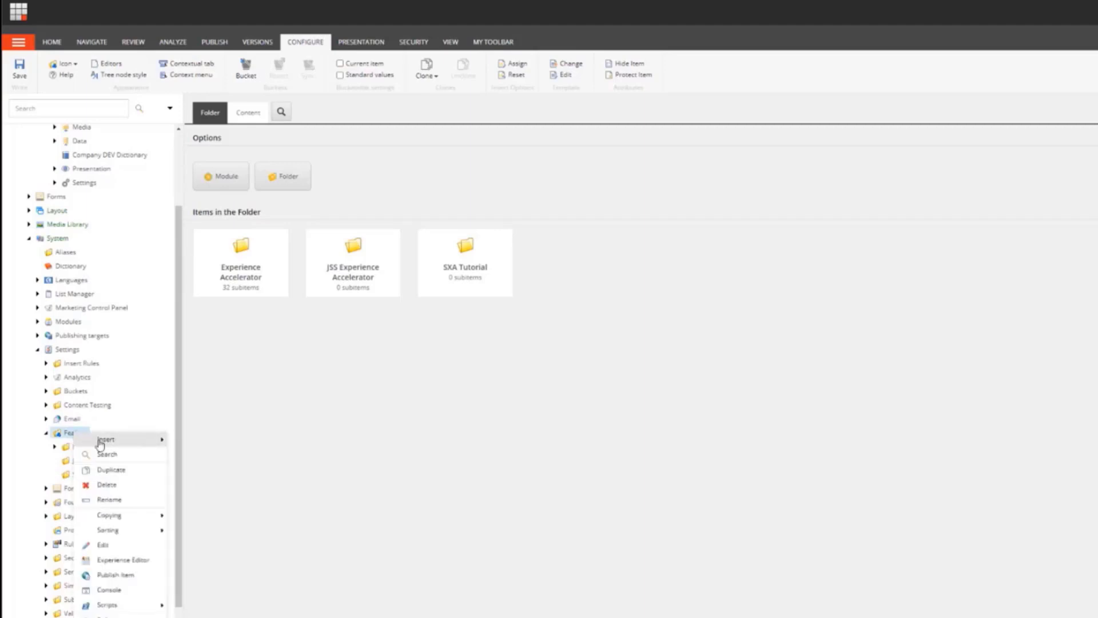
pyautogui.moveTo(162, 439)
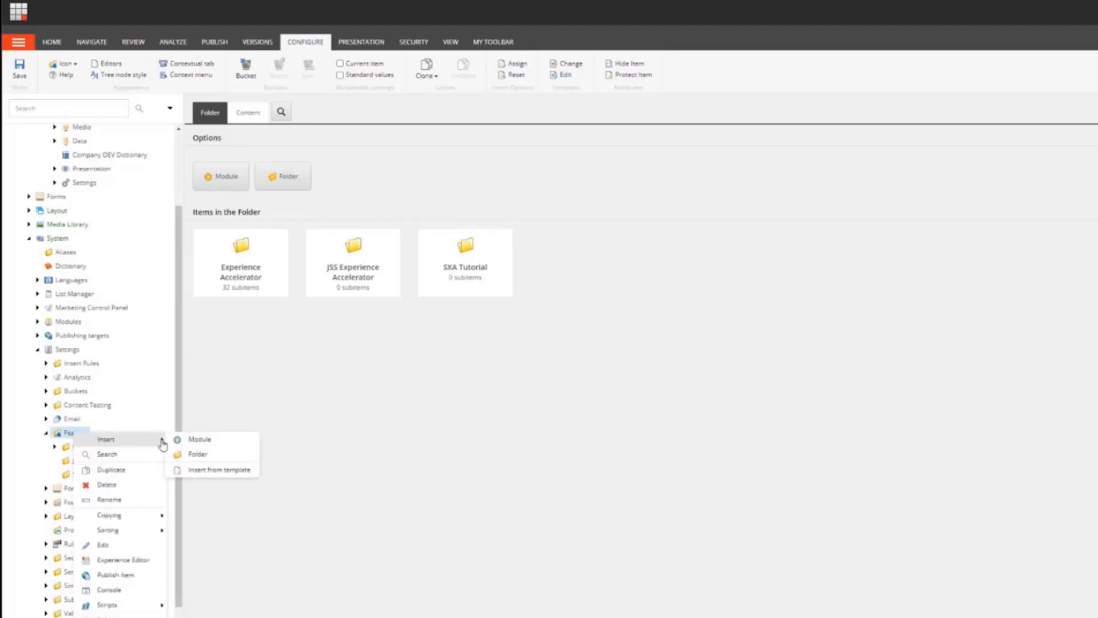
pyautogui.click(192, 442)
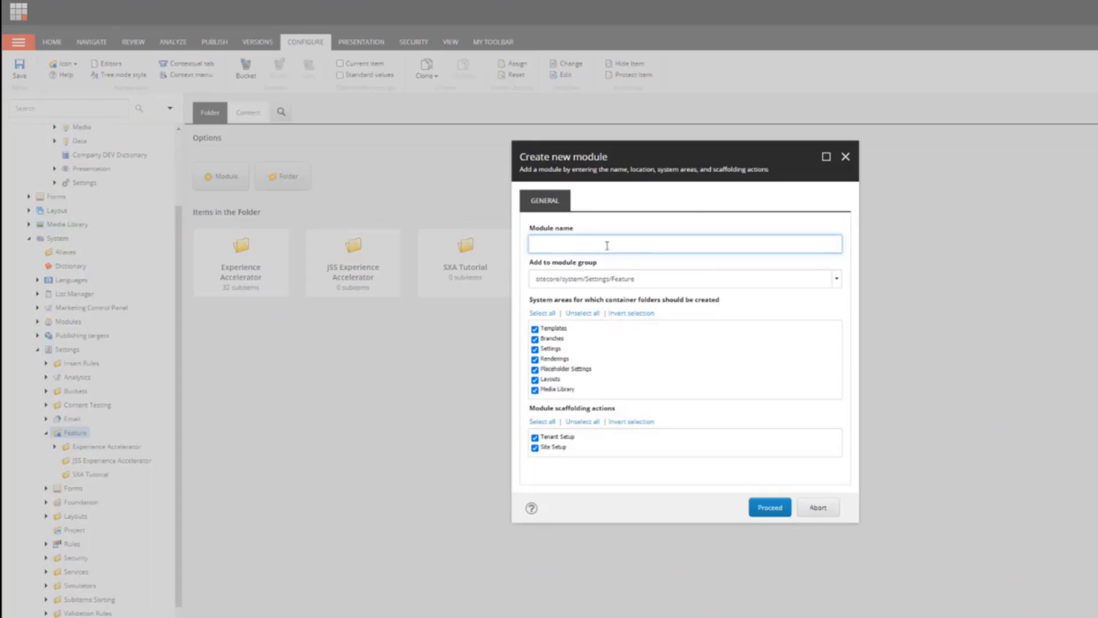
pyautogui.write('Text Teaser')
pyautogui.click(836, 279)
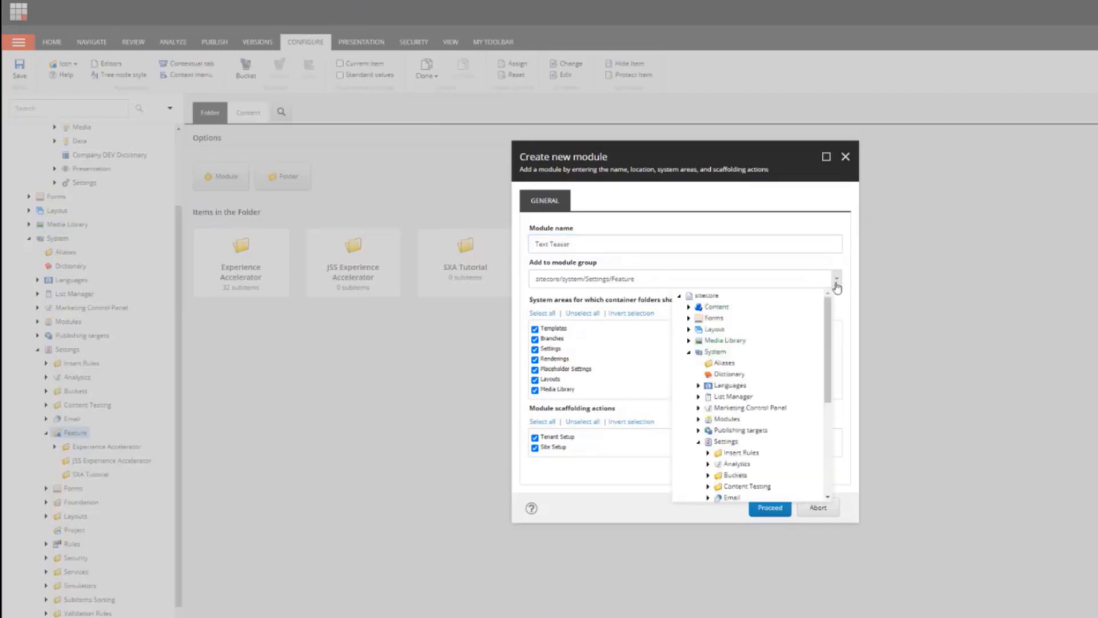
pyautogui.scroll(-5, 775, 393)
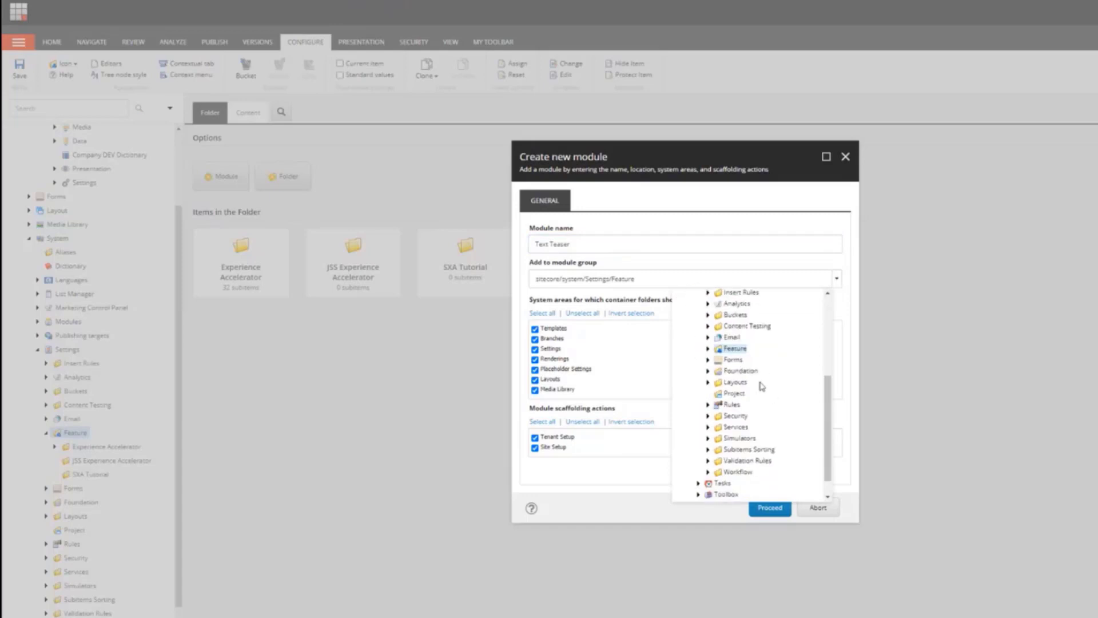
pyautogui.click(709, 350)
pyautogui.click(747, 382)
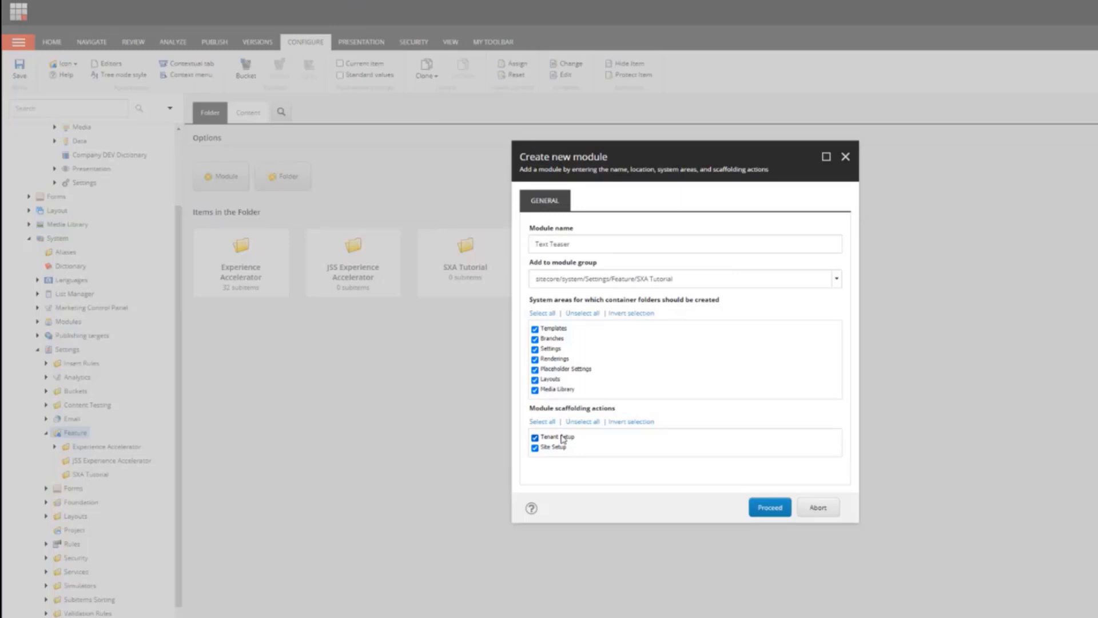
# Step: Clear the Tenant Setup scaffolding action and proceed with creating the module
pyautogui.click(535, 438)
pyautogui.click(777, 510)
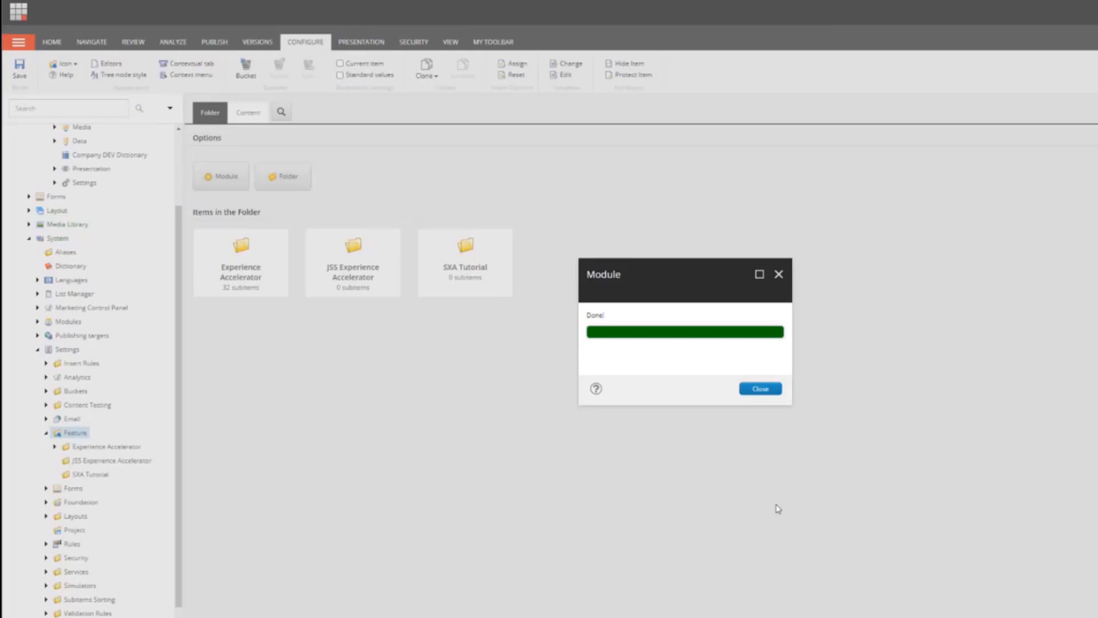
pyautogui.click(760, 389)
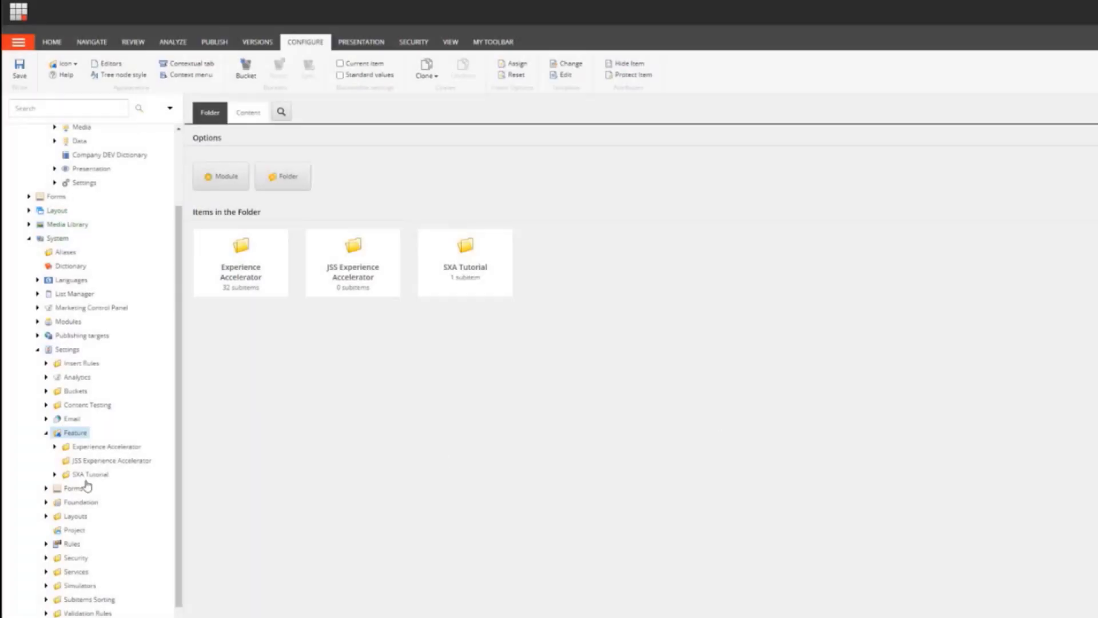
# Step: Expand the new module's folders, then browse to Layout > Renderings > Feature > SXA Tutorial
pyautogui.click(55, 474)
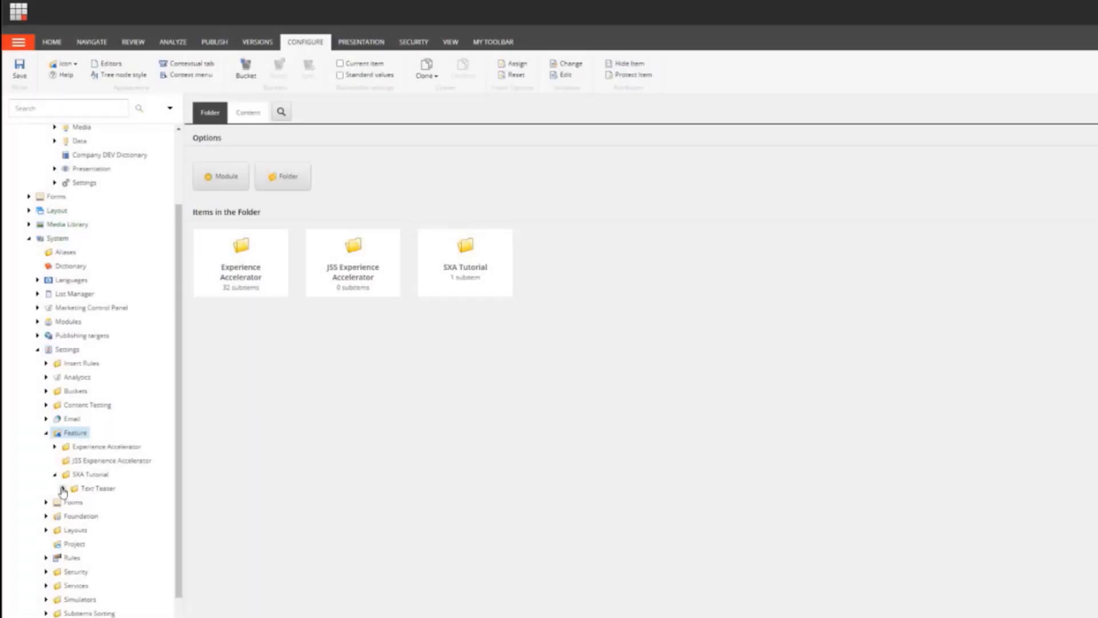
pyautogui.click(64, 489)
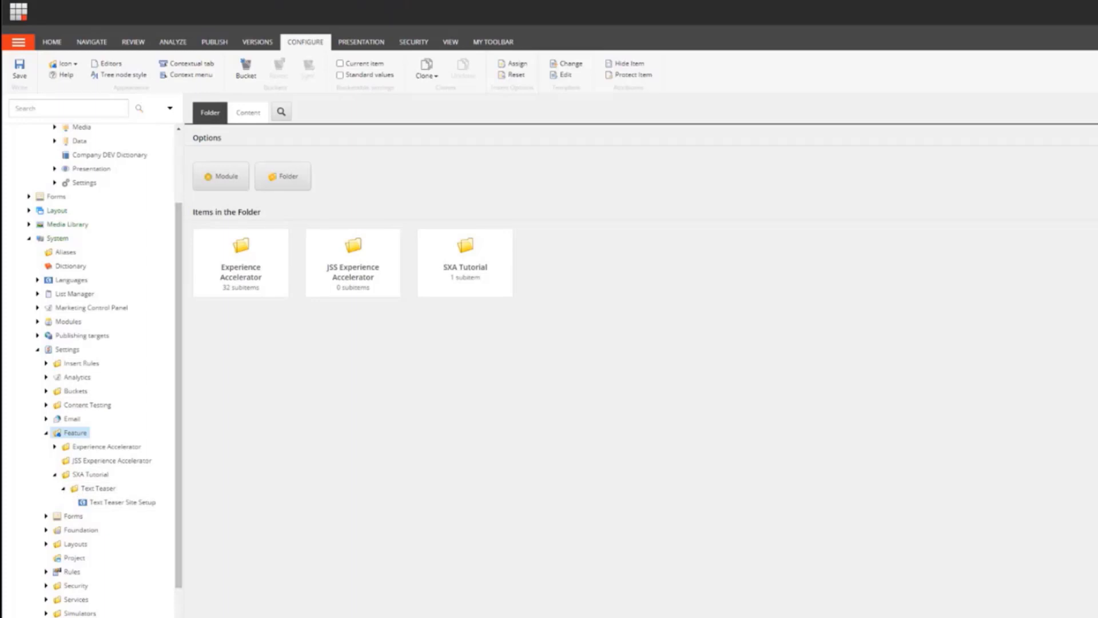
pyautogui.click(47, 433)
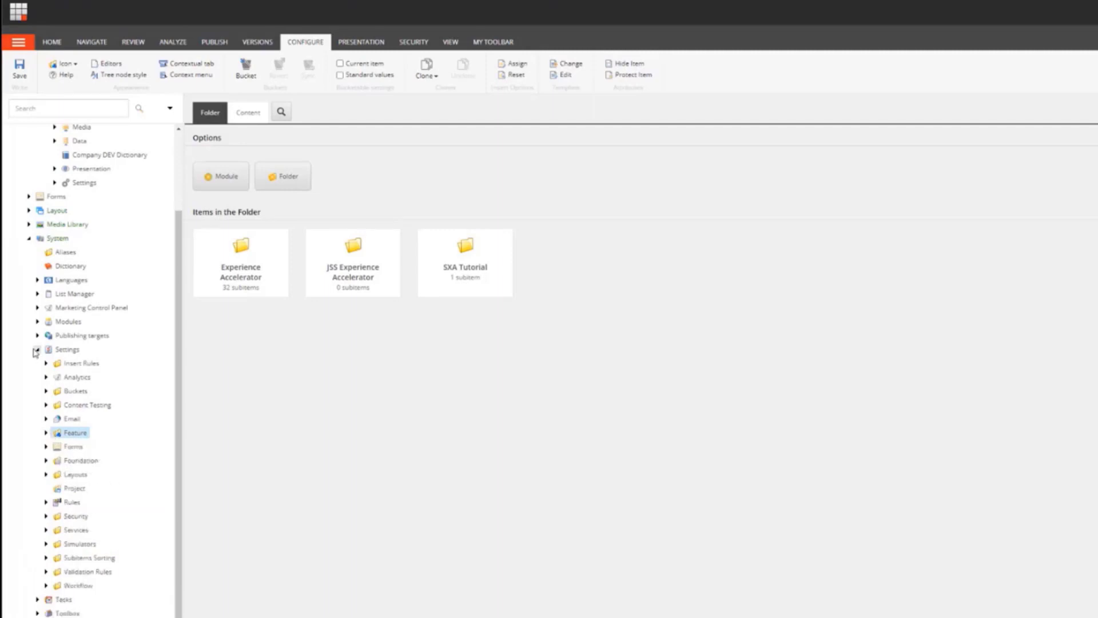
pyautogui.click(28, 238)
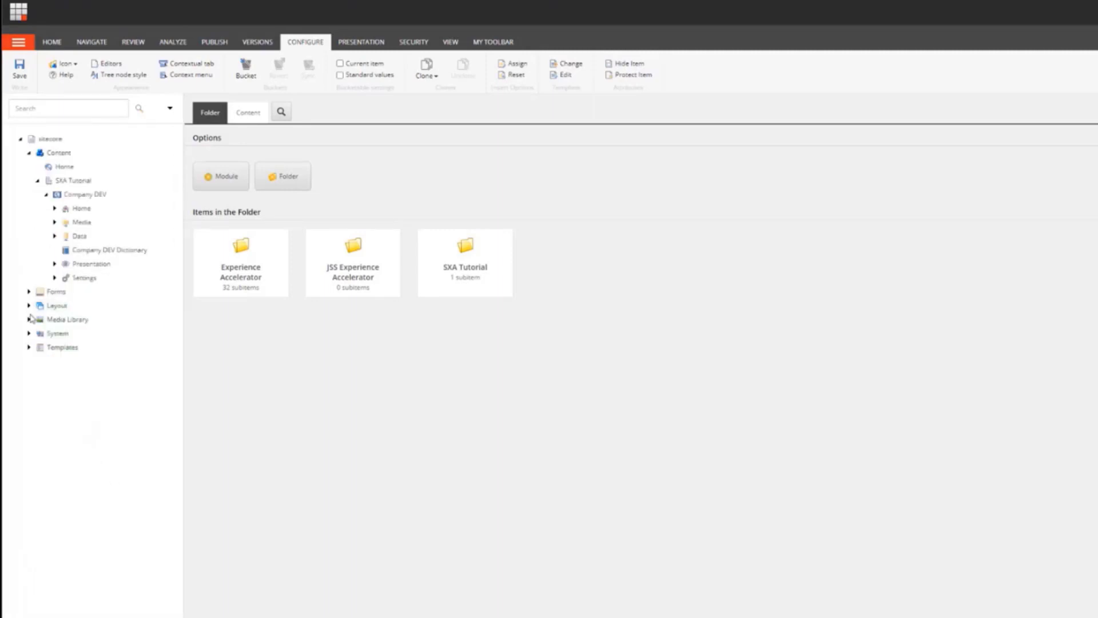
pyautogui.click(29, 306)
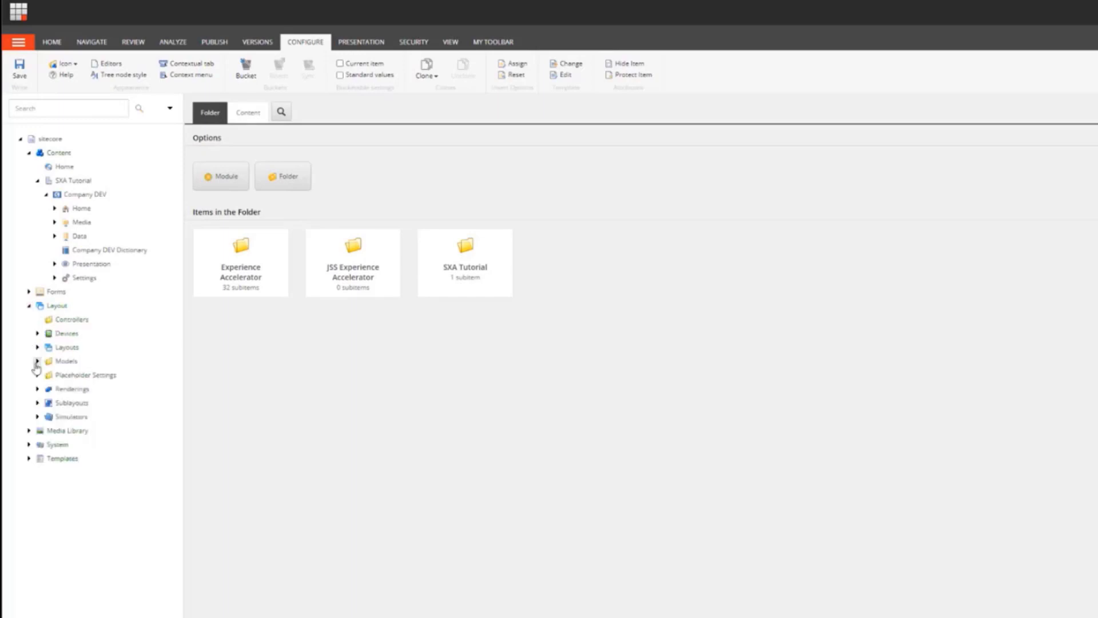
pyautogui.click(36, 389)
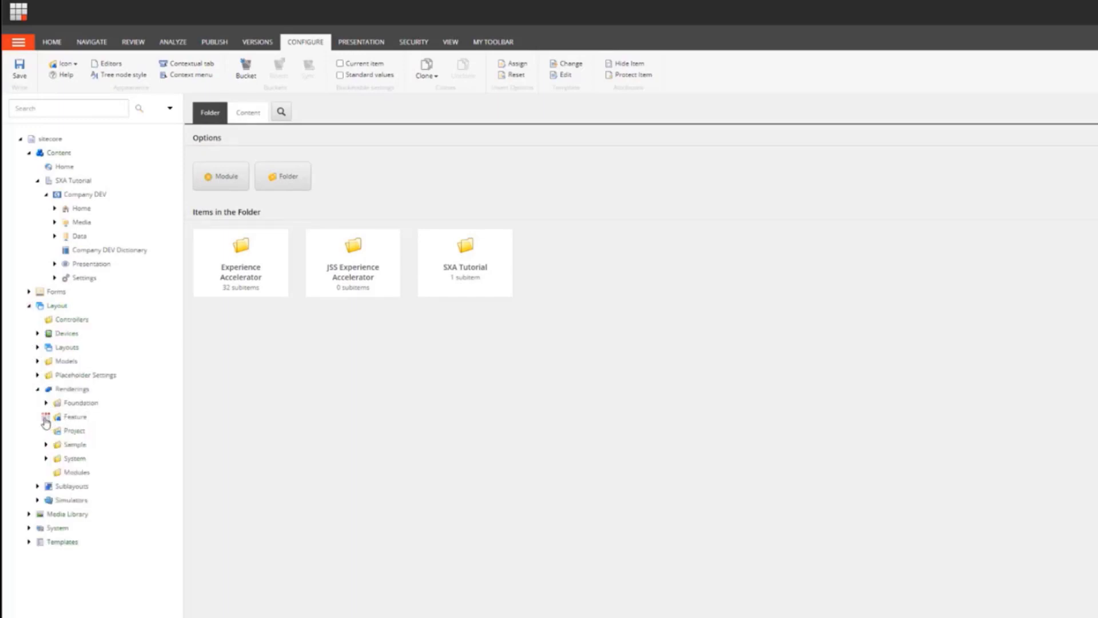
pyautogui.click(46, 417)
pyautogui.rightClick(69, 421)
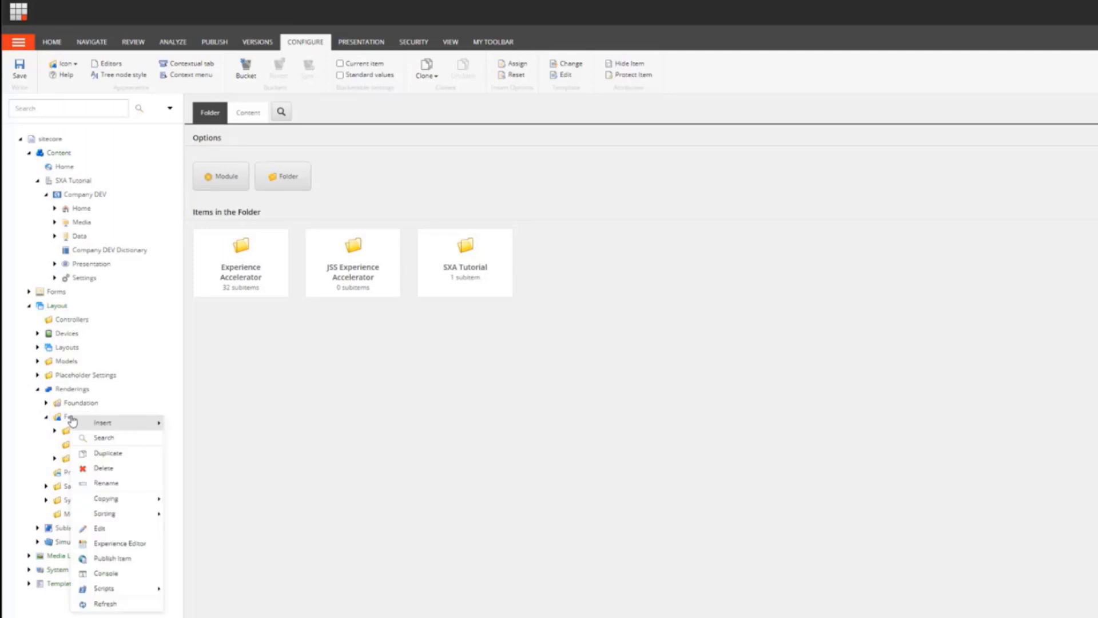
pyautogui.click(55, 458)
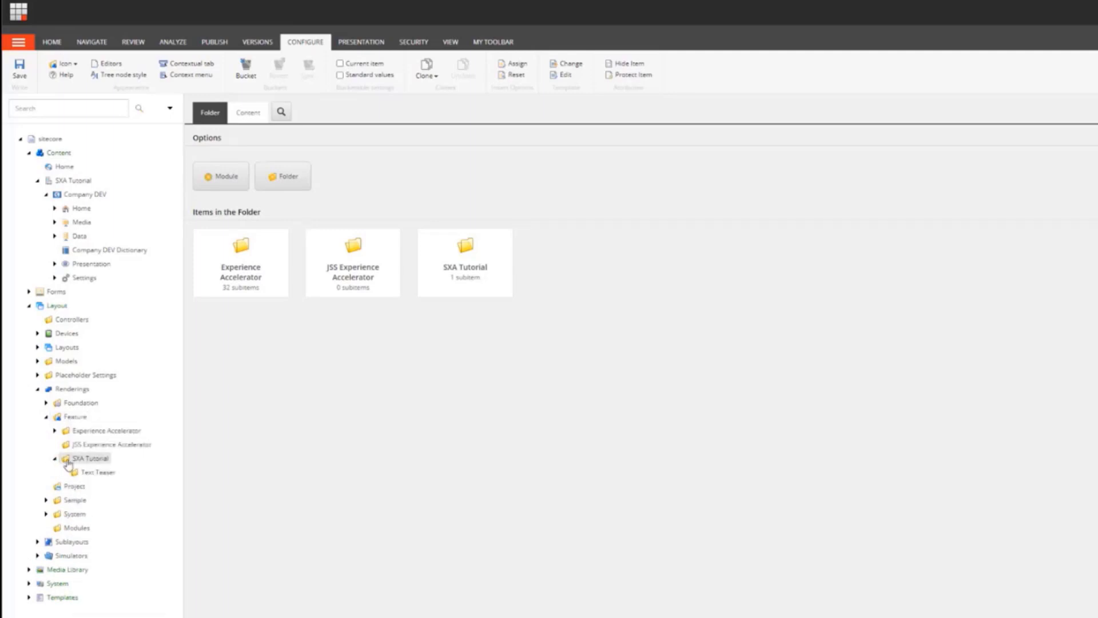
# Step: Insert a new SXA component in the Text Teaser renderings folder, named Text Teaser with rendering CSS class text-teaser
pyautogui.rightClick(84, 476)
pyautogui.moveTo(109, 479)
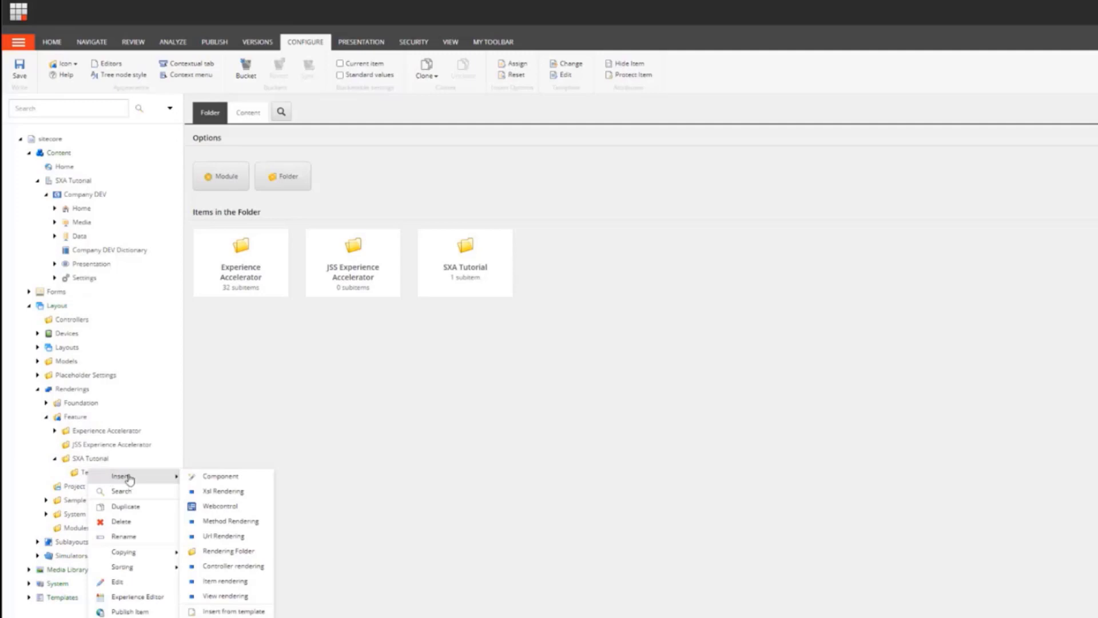
pyautogui.click(207, 479)
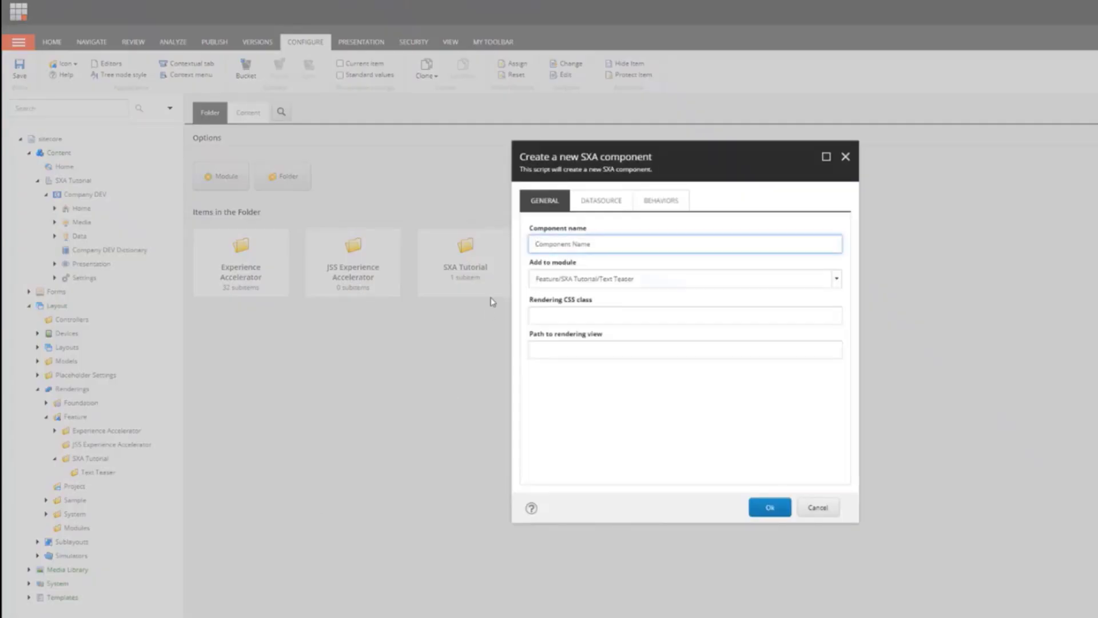
pyautogui.write('Text Teaser')
pyautogui.click(730, 317)
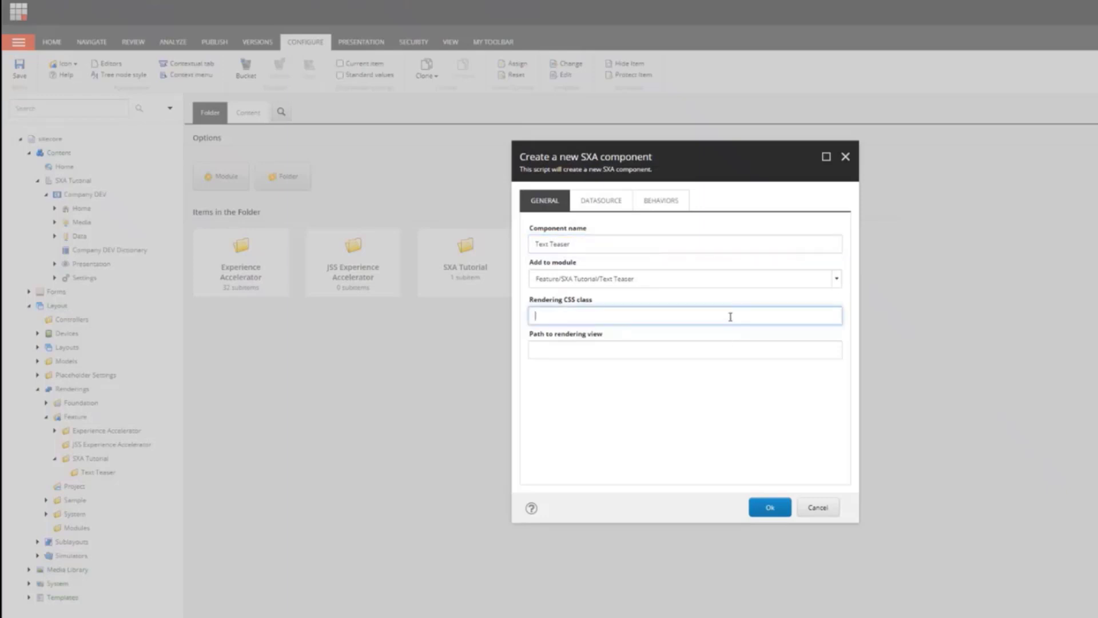
pyautogui.write('text')
pyautogui.write('-teaser')
pyautogui.click(587, 350)
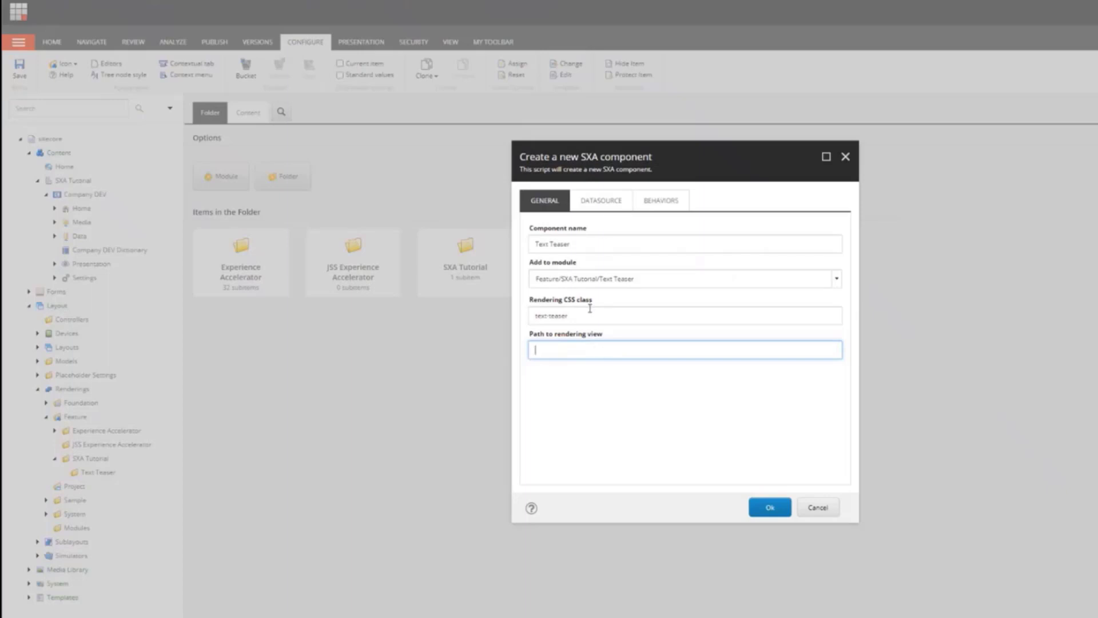
# Step: Examine the component's datasource settings, keeping Ask user for data source, and open its behaviors options
pyautogui.click(599, 206)
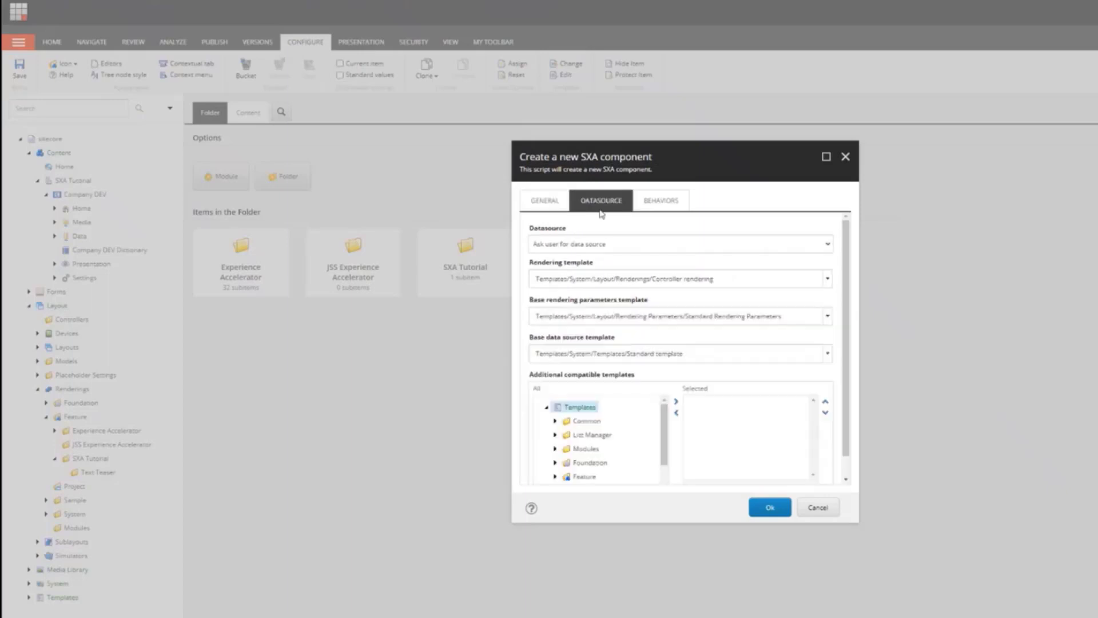
pyautogui.click(645, 245)
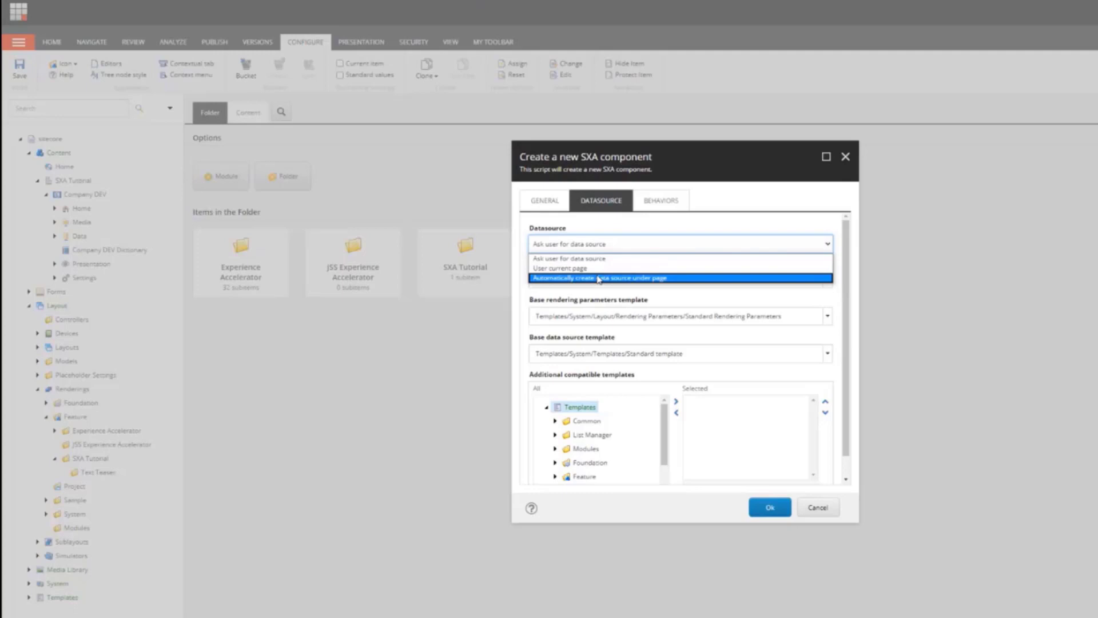
pyautogui.click(597, 259)
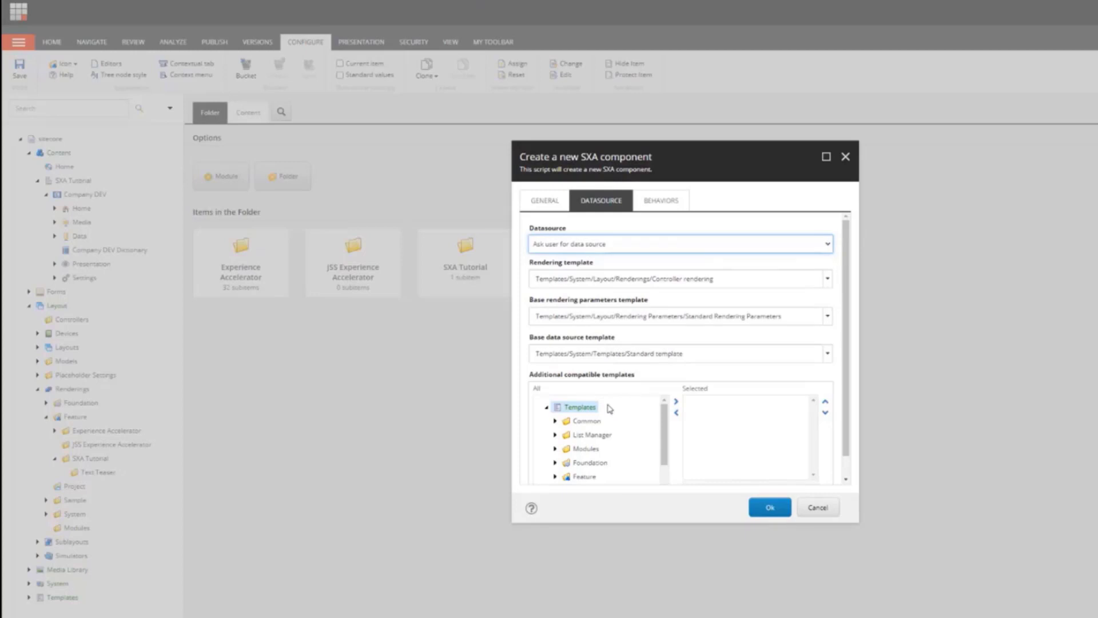
pyautogui.click(664, 204)
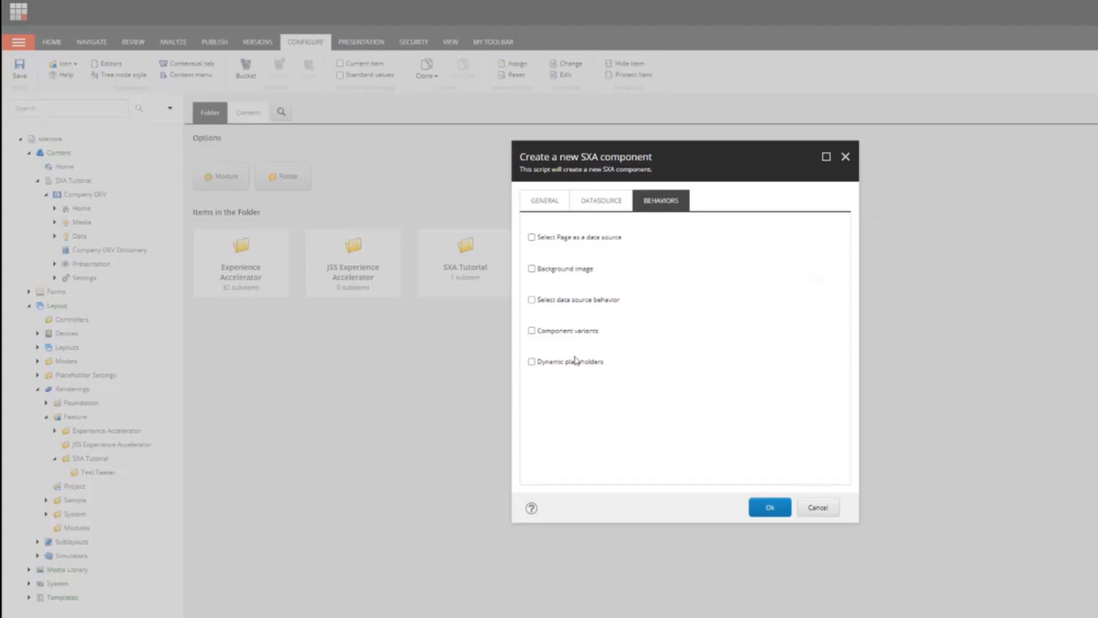
# Step: Enable the Component variants behavior and finish creating the Text Teaser component
pyautogui.click(533, 331)
pyautogui.click(782, 509)
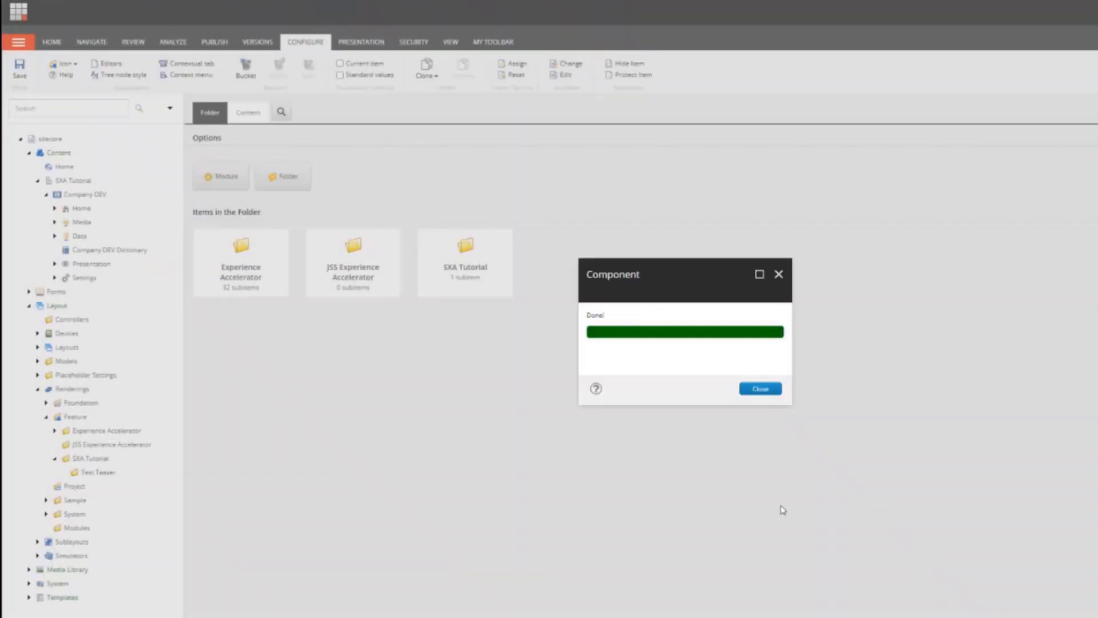
pyautogui.click(758, 390)
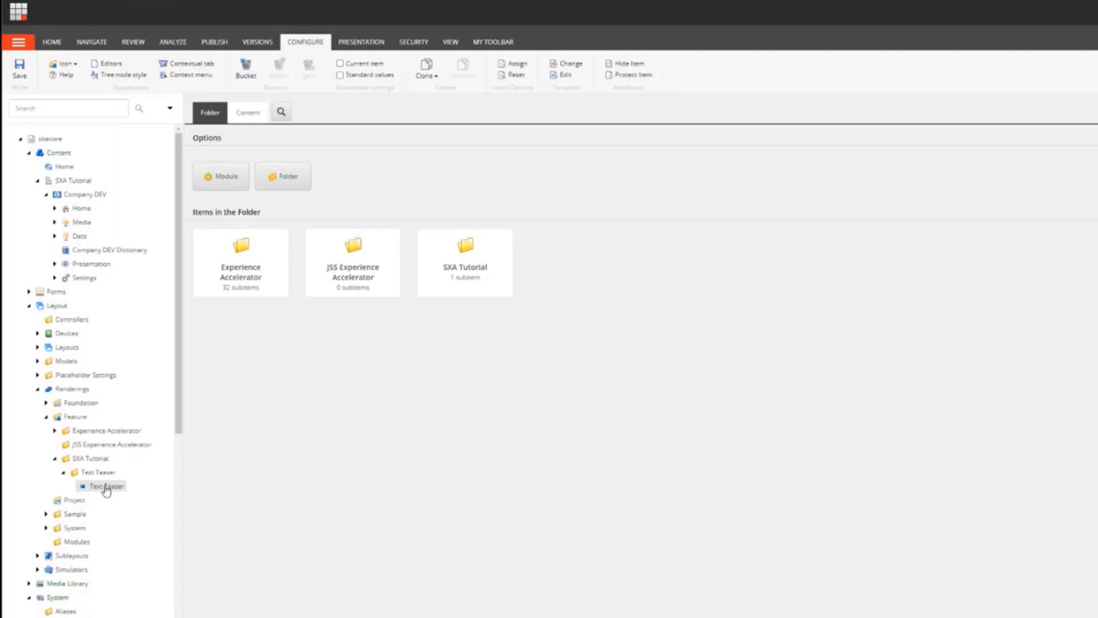
# Step: Open the Text Teaser rendering item and move the data source template path from Datasource Location into Datasource Template
pyautogui.click(106, 487)
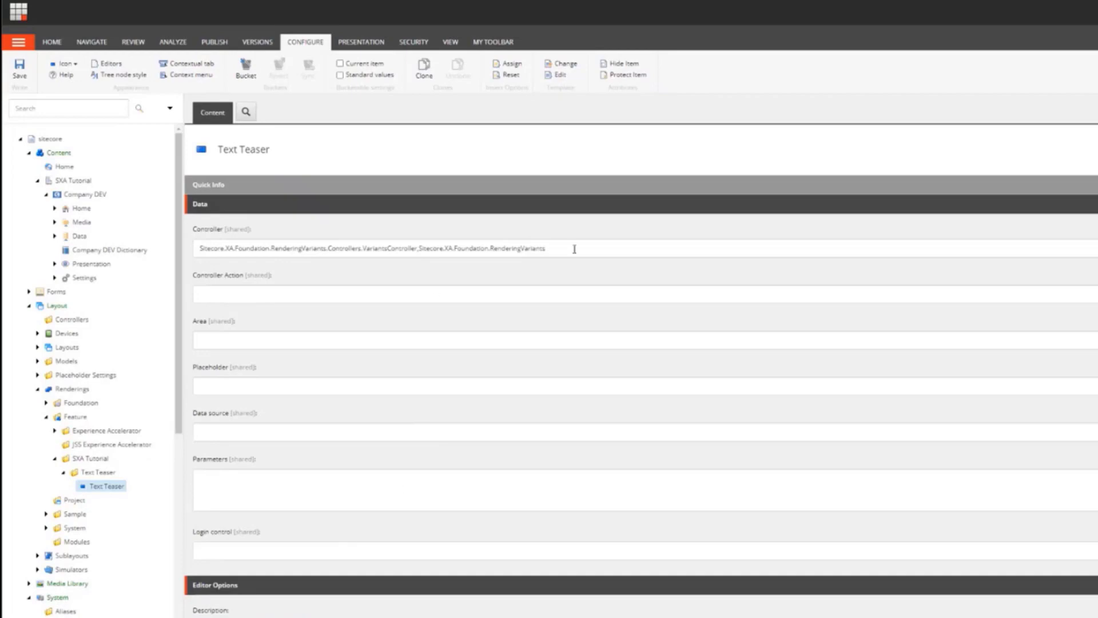
pyautogui.moveTo(574, 249); pyautogui.dragTo(151, 266)
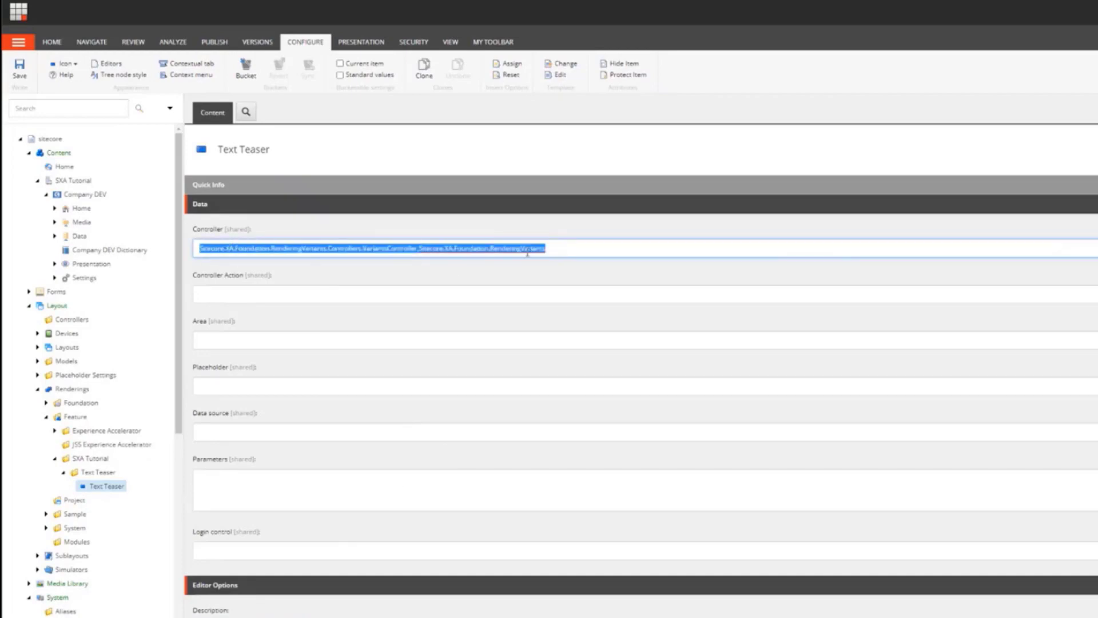
pyautogui.click(553, 249)
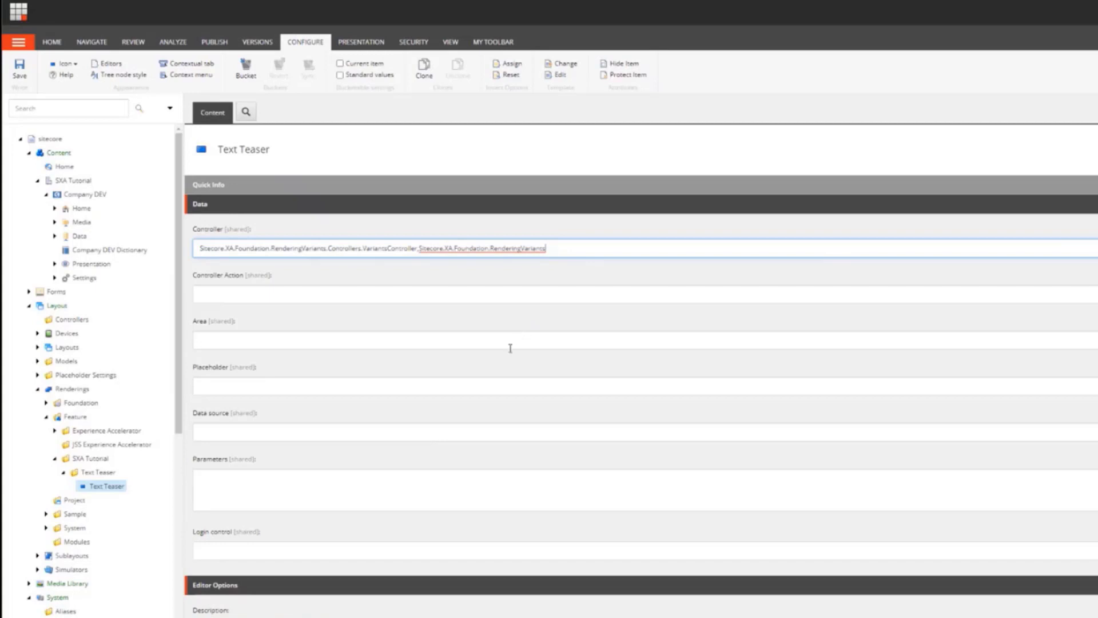
pyautogui.scroll(-6, 445, 408)
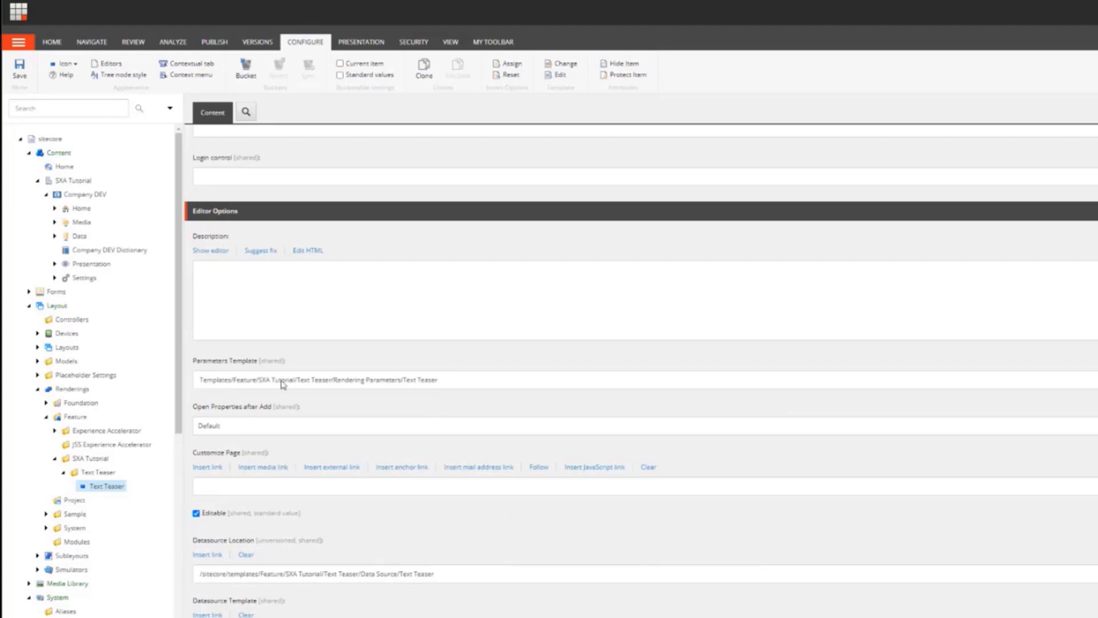
pyautogui.scroll(-2, 306, 424)
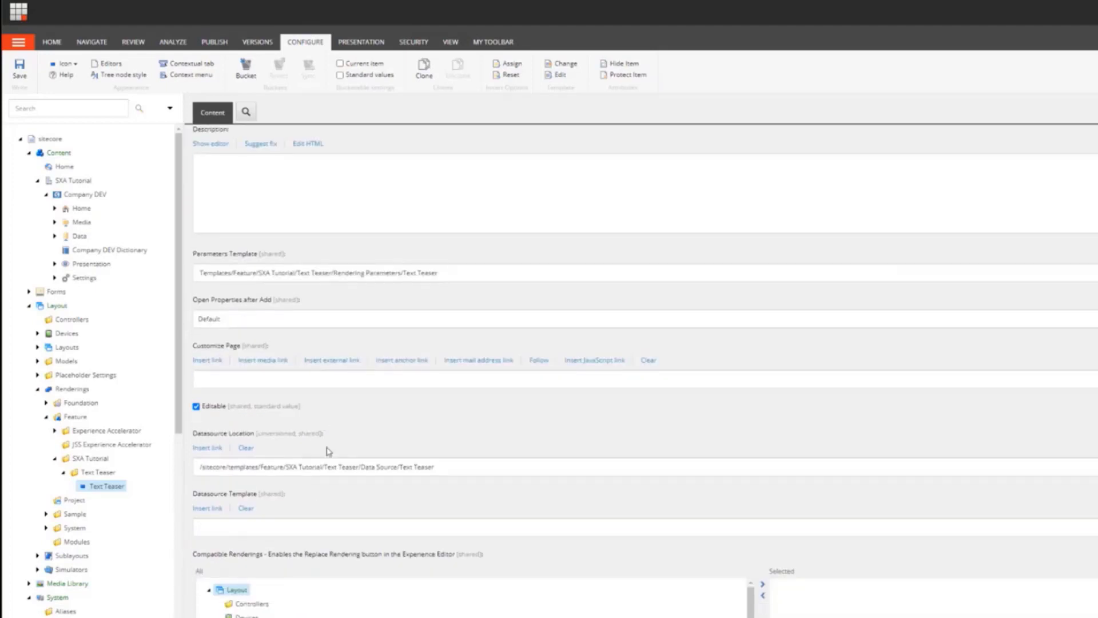
pyautogui.moveTo(468, 466); pyautogui.dragTo(143, 504)
pyautogui.hotkey('ctrl', 'c')
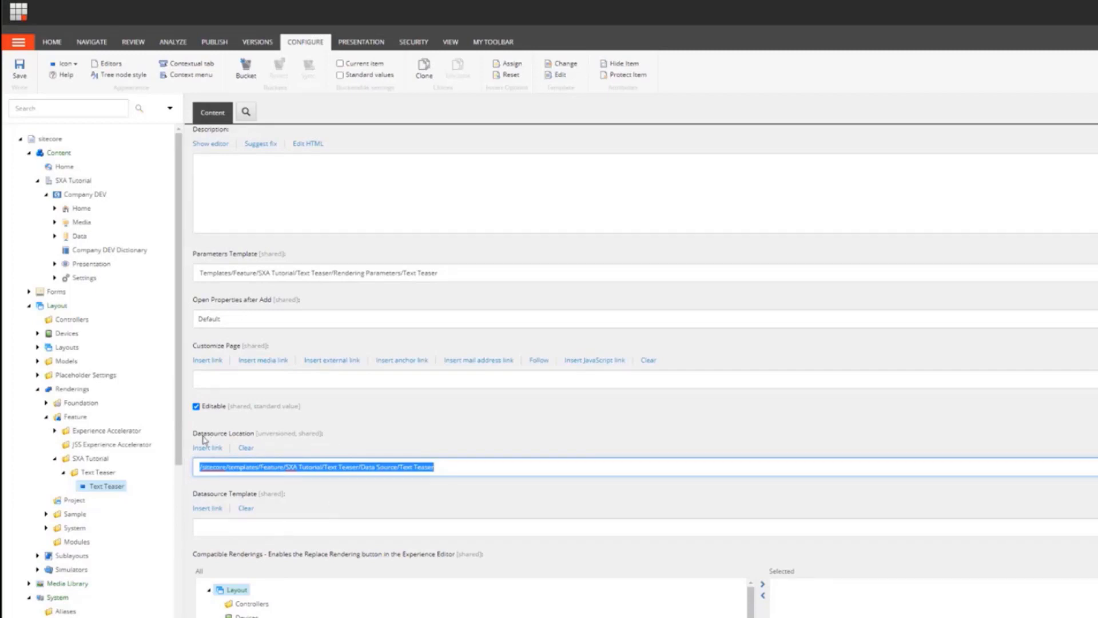
pyautogui.press('Delete')
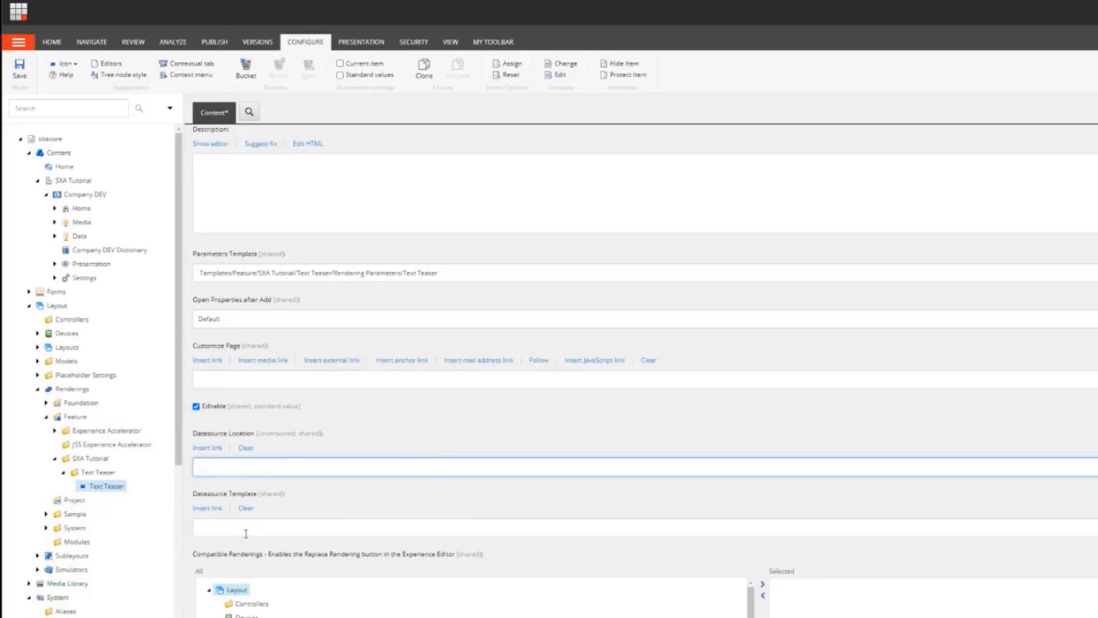
pyautogui.click(258, 524)
pyautogui.hotkey('ctrl', 'v')
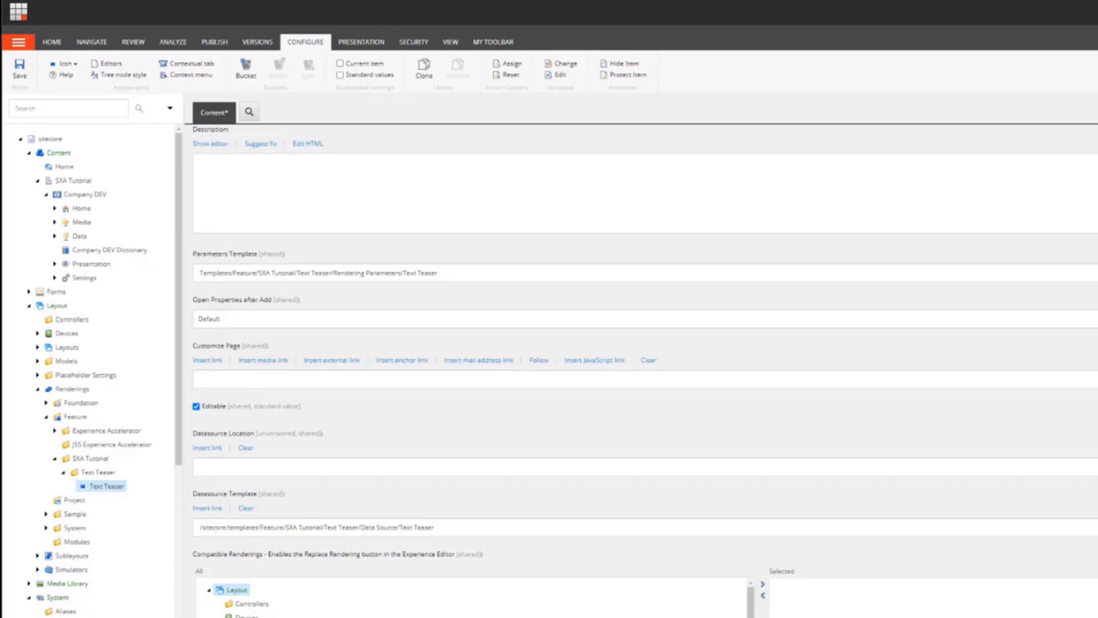
pyautogui.click(297, 467)
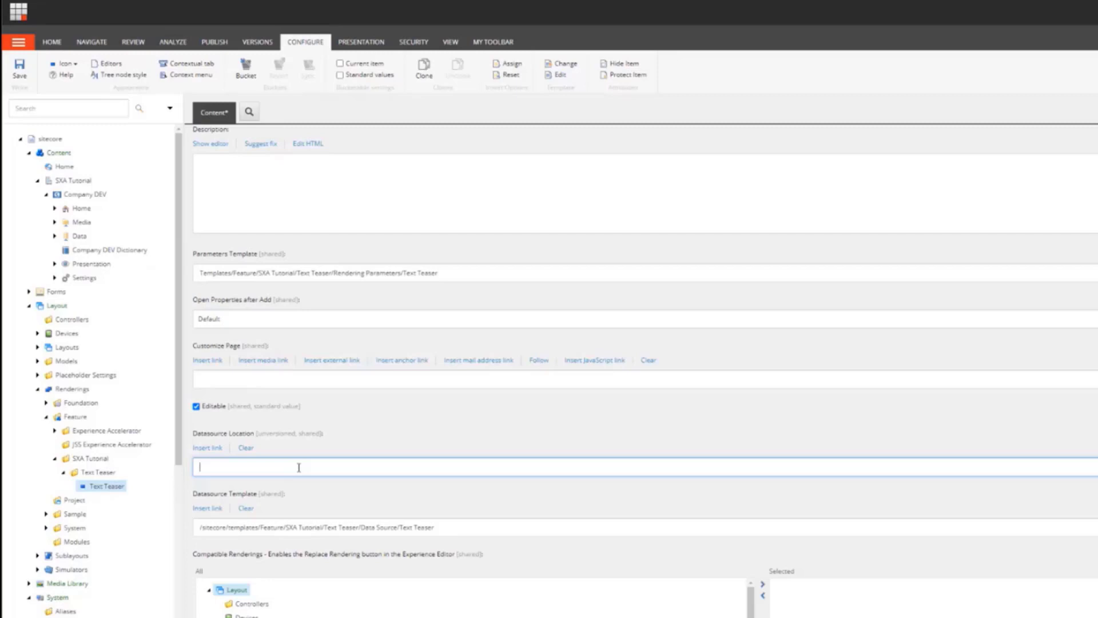
pyautogui.write("query:$site/*[@@name='Data']/*[@@templatename='Text Teaser Folder']|query:$sharedSites/*[@@name='Data']/*[@@templatename='Text Teaser Folder']")
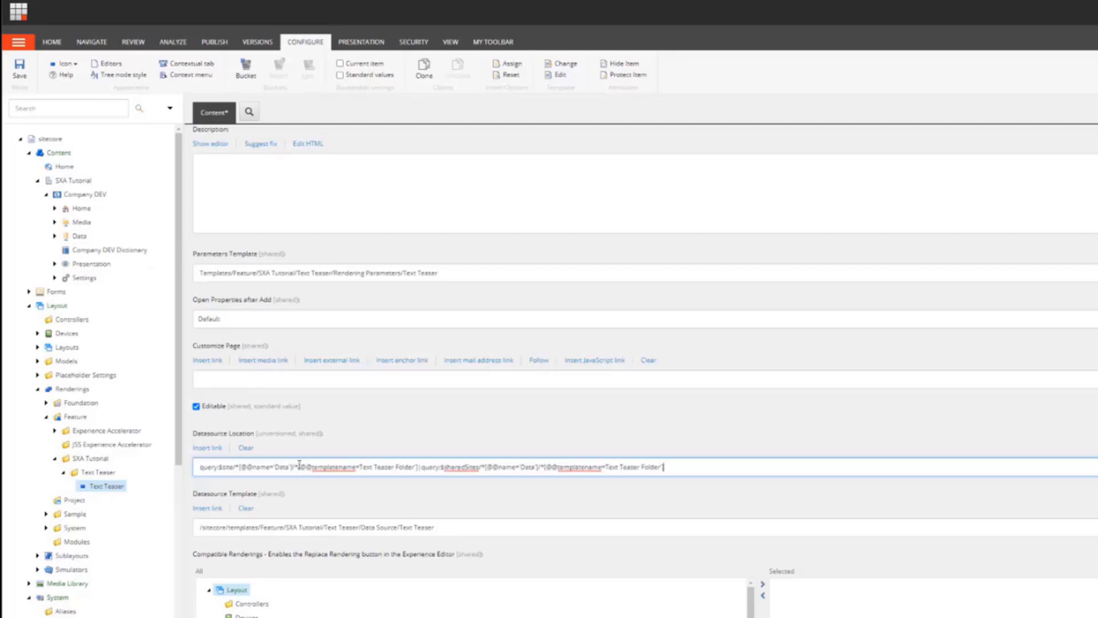
pyautogui.doubleClick(227, 468)
pyautogui.doubleClick(462, 467)
pyautogui.doubleClick(229, 467)
pyautogui.doubleClick(468, 466)
pyautogui.click(279, 467)
pyautogui.doubleClick(279, 467)
pyautogui.moveTo(360, 467); pyautogui.dragTo(414, 467)
pyautogui.hotkey('ctrl', 's')
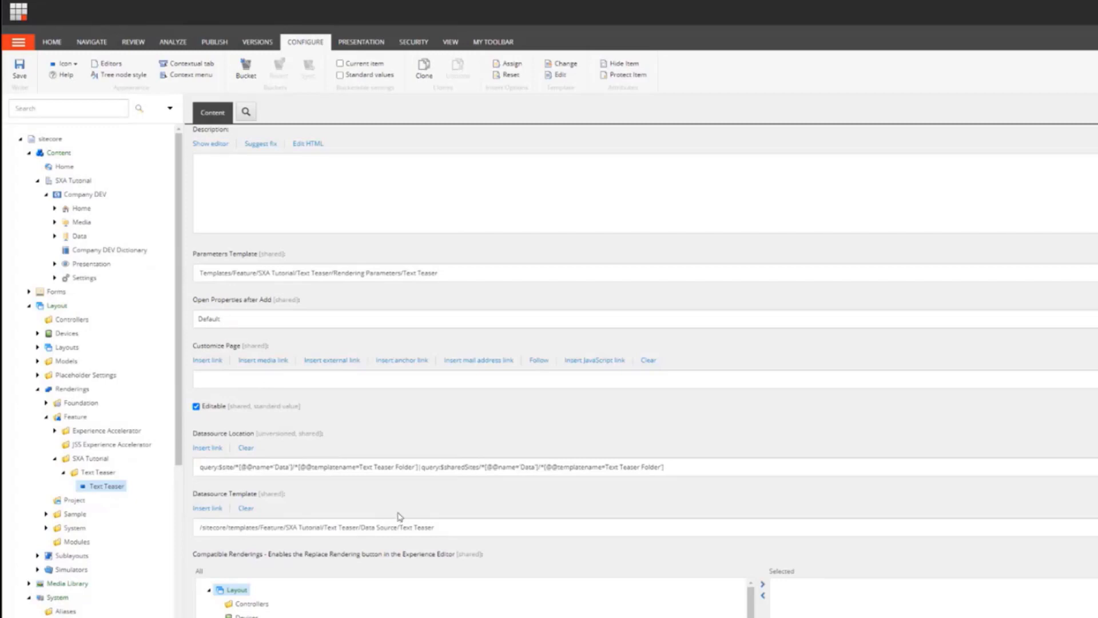
# Step: Examine the rendering's CSS class and rendering view path fields
pyautogui.scroll(-8, 441, 519)
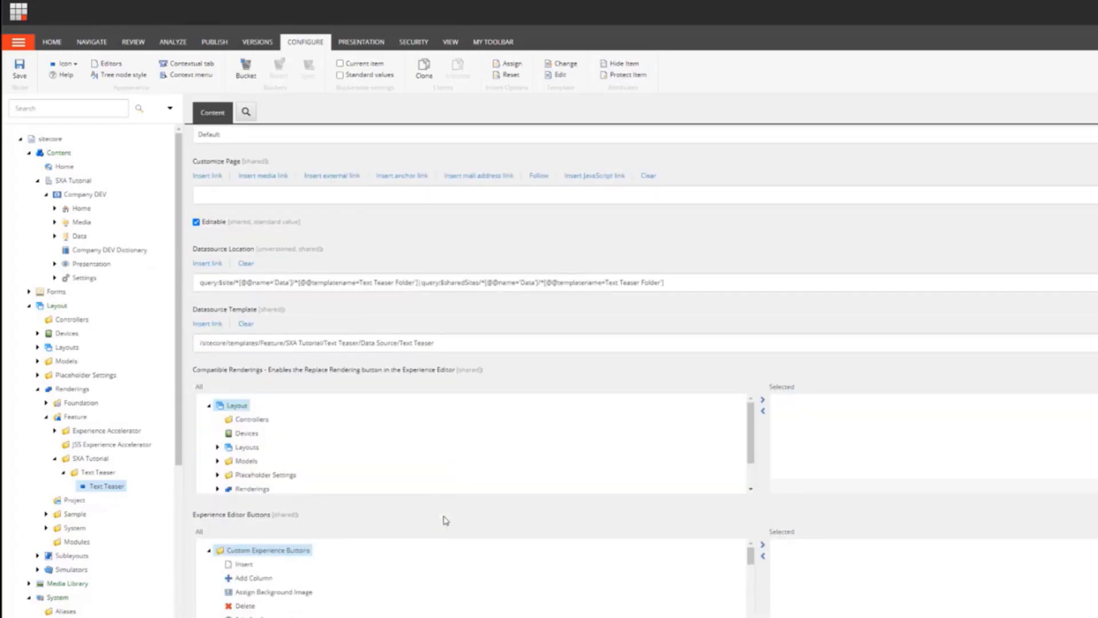
pyautogui.scroll(-3, 449, 524)
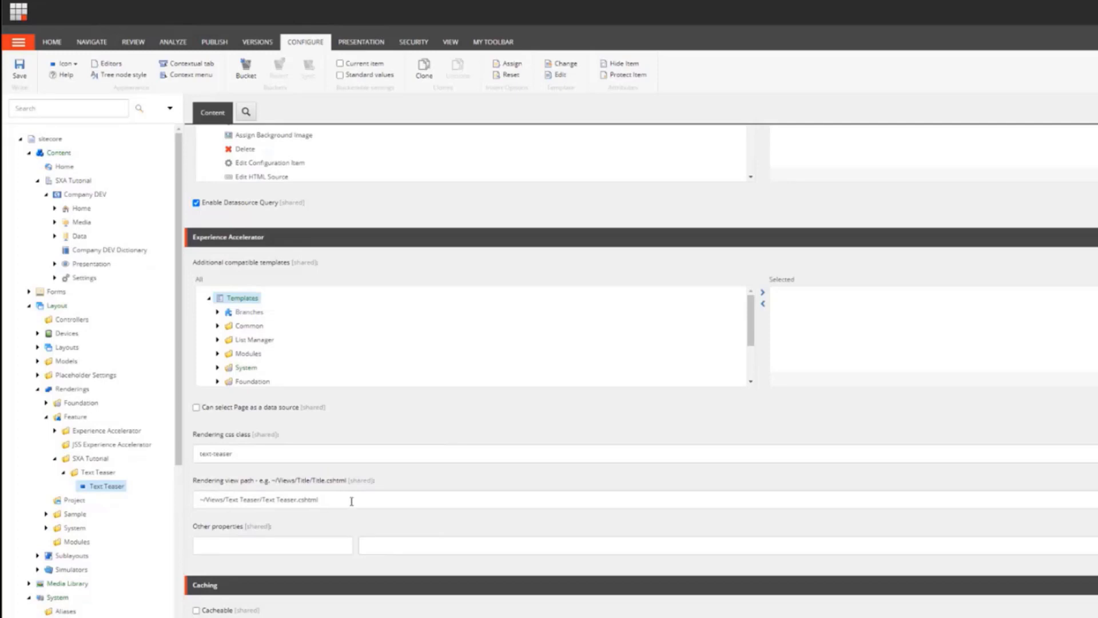
pyautogui.moveTo(351, 500); pyautogui.dragTo(203, 505)
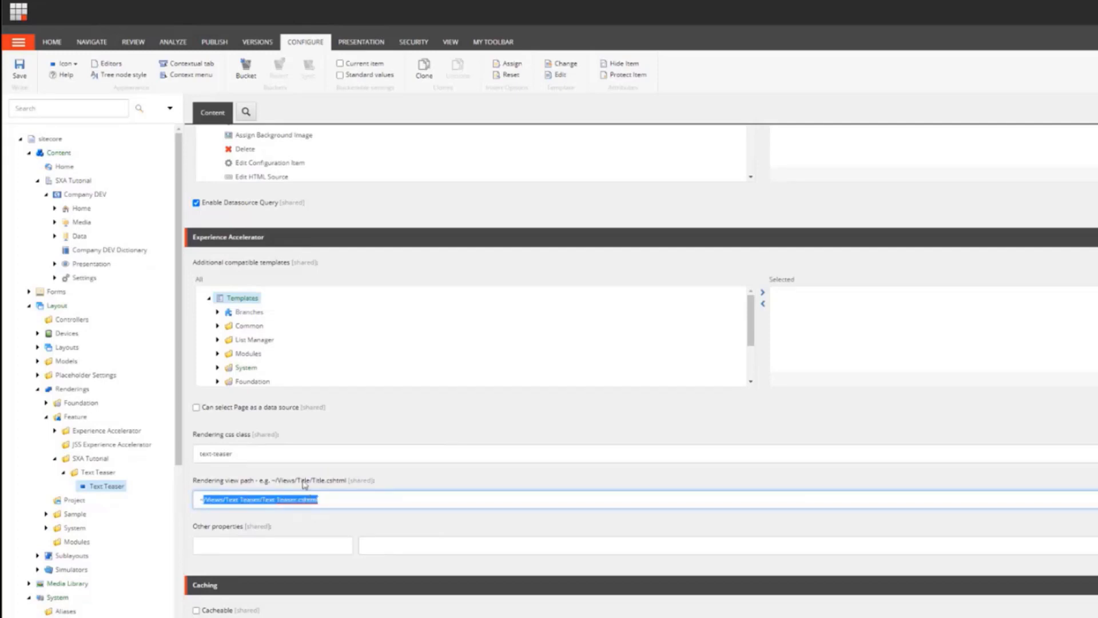
pyautogui.moveTo(266, 449); pyautogui.dragTo(196, 452)
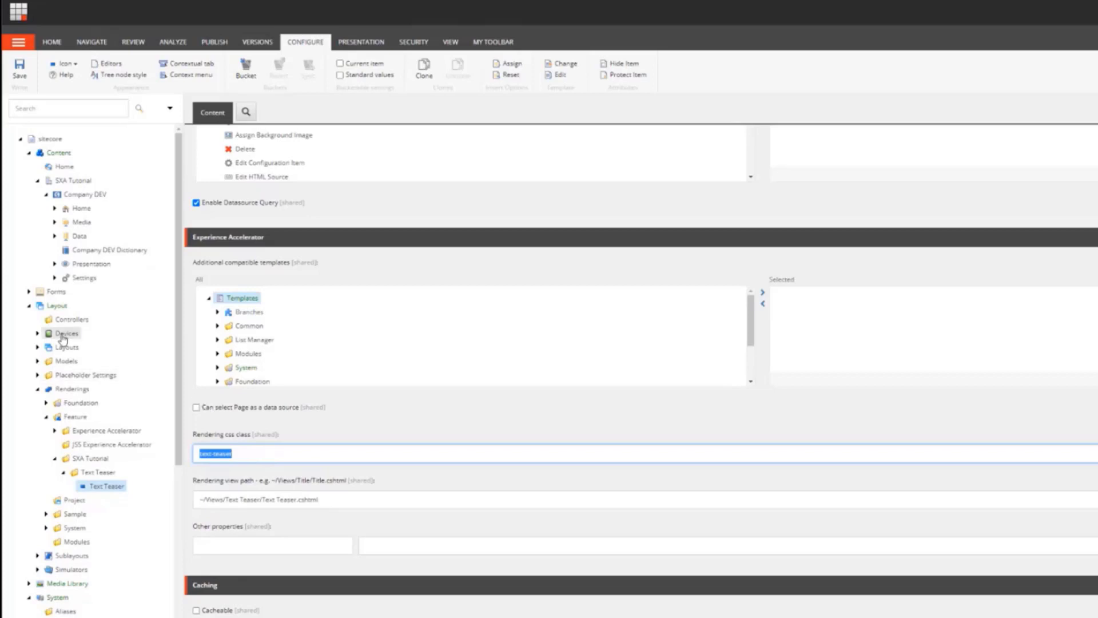
pyautogui.scroll(7, 403, 369)
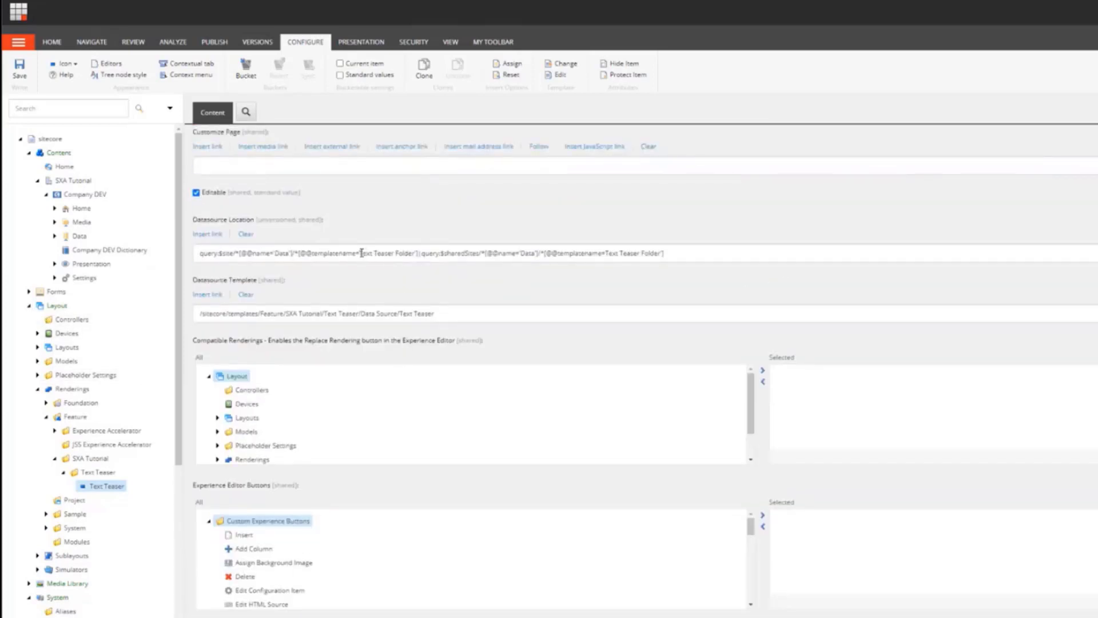
# Step: Copy the Text Teaser Folder name from the query and expand Templates > Feature > SXA Tutorial > Text Teaser folders
pyautogui.moveTo(361, 253); pyautogui.dragTo(416, 254)
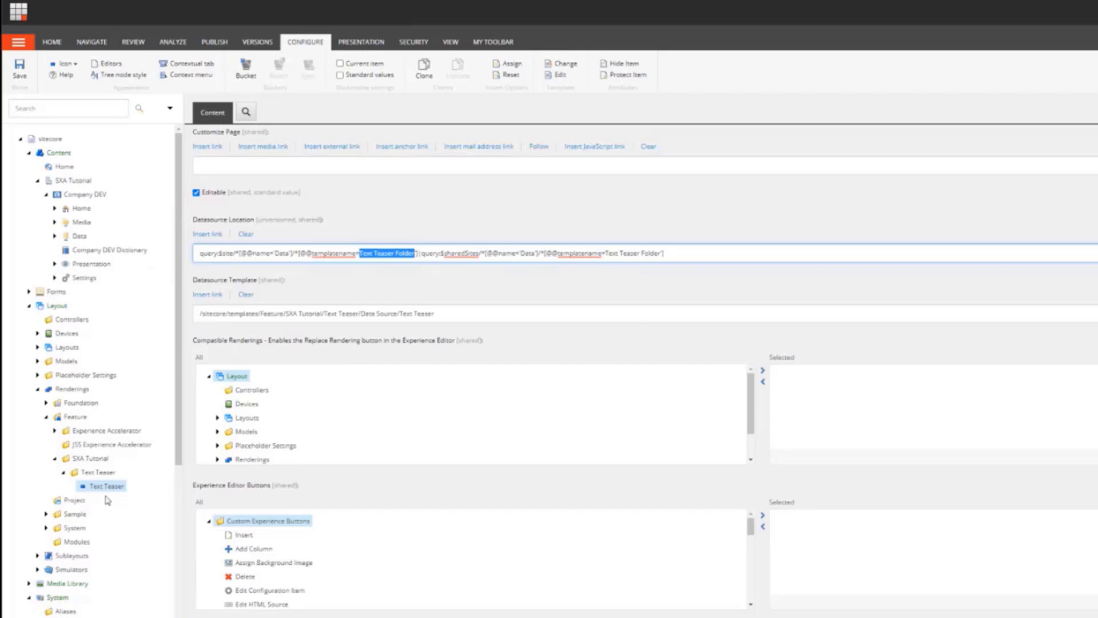
pyautogui.scroll(-4, 114, 501)
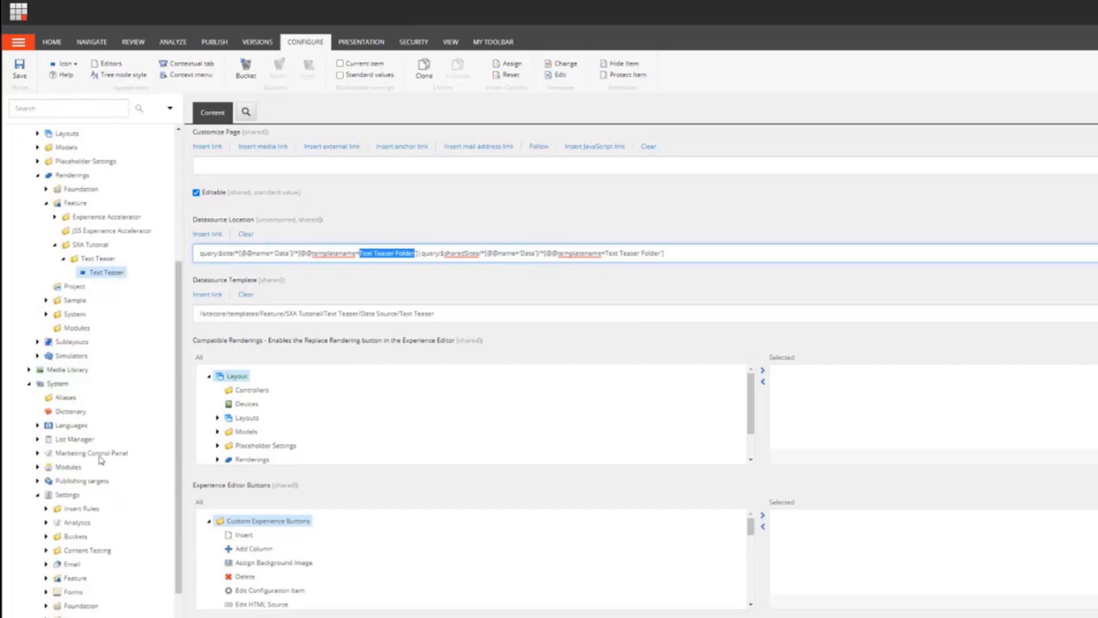
pyautogui.scroll(-2, 138, 435)
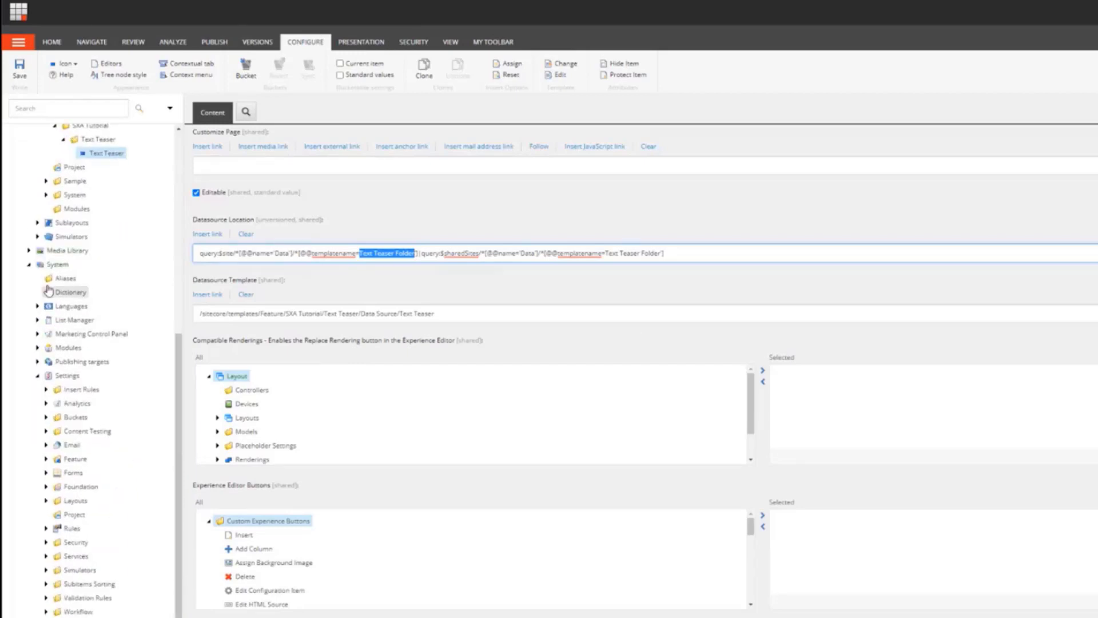
pyautogui.click(29, 265)
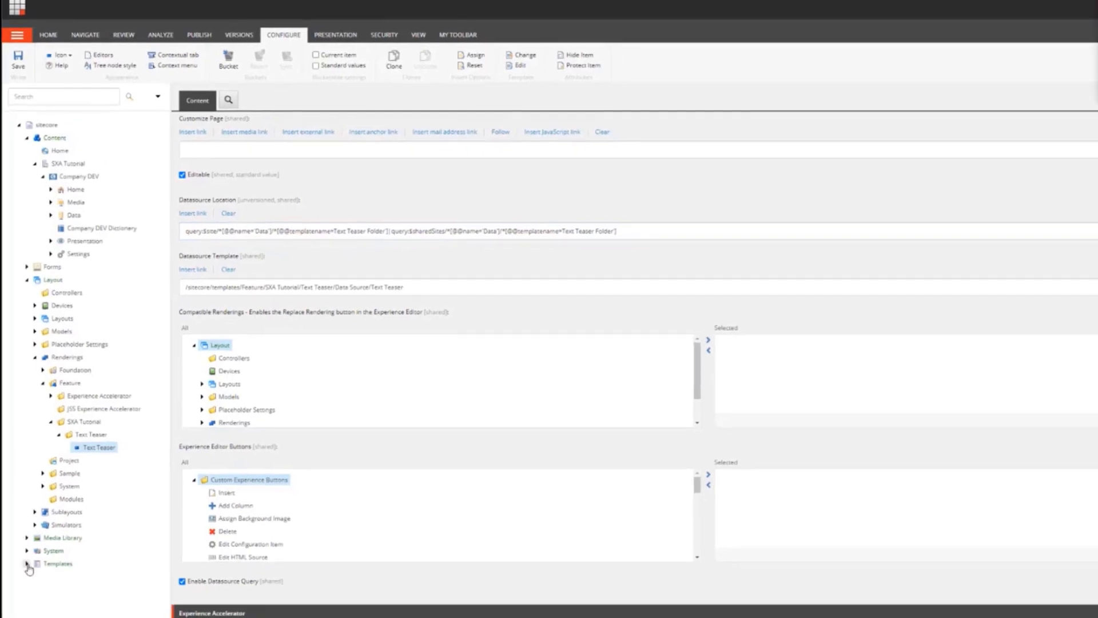
pyautogui.click(26, 564)
pyautogui.scroll(-1, 31, 567)
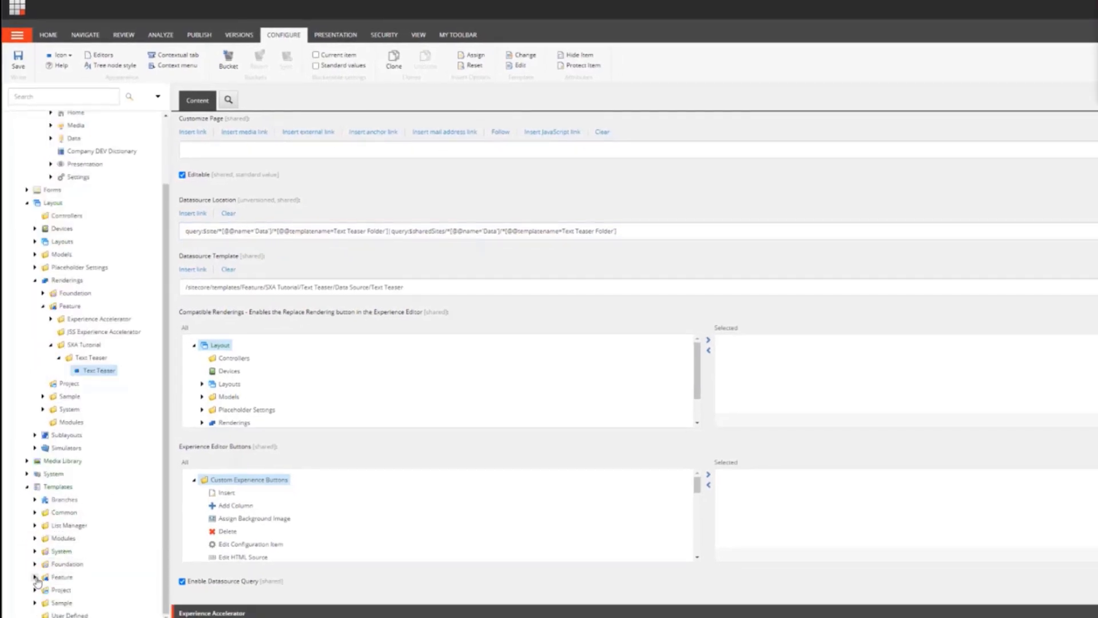
pyautogui.click(34, 577)
pyautogui.scroll(-1, 37, 581)
pyautogui.click(43, 577)
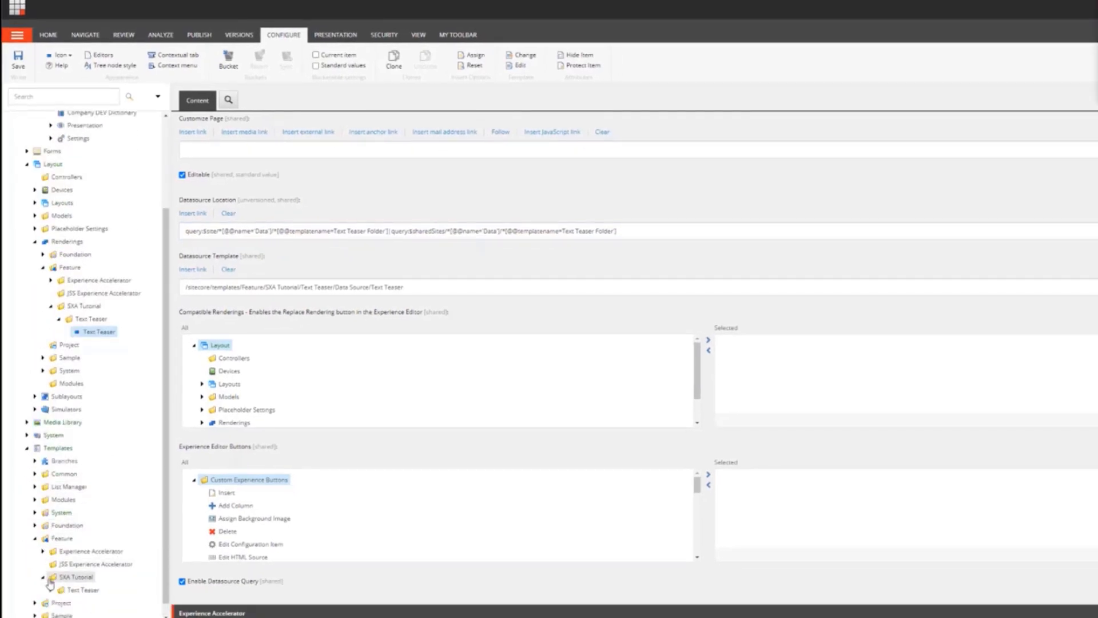
pyautogui.scroll(-1, 50, 584)
pyautogui.click(51, 576)
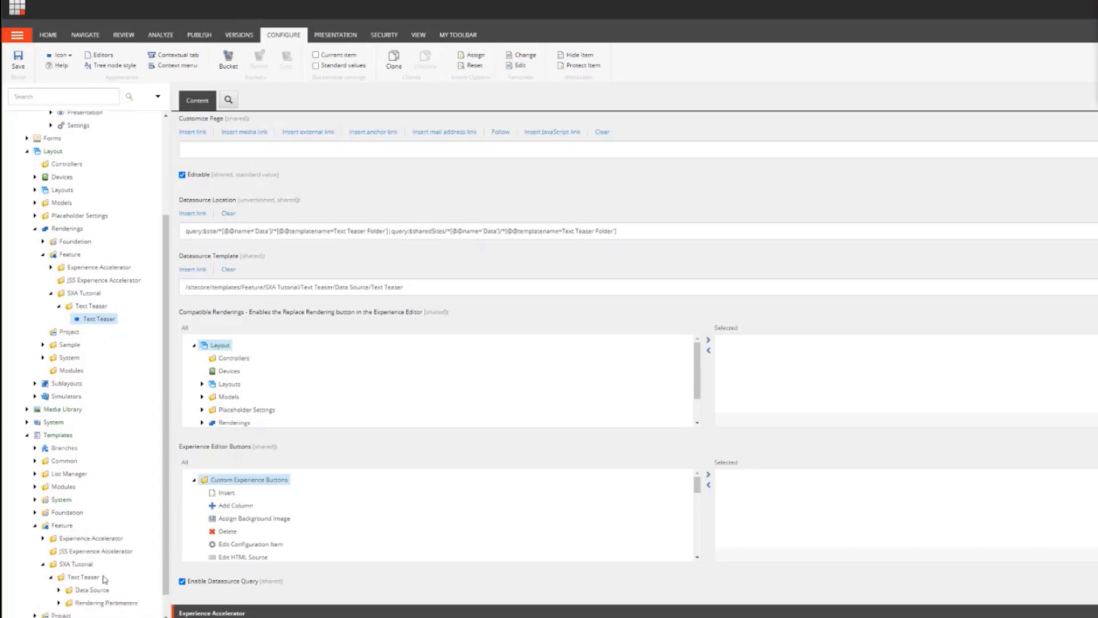
pyautogui.scroll(-1, 169, 567)
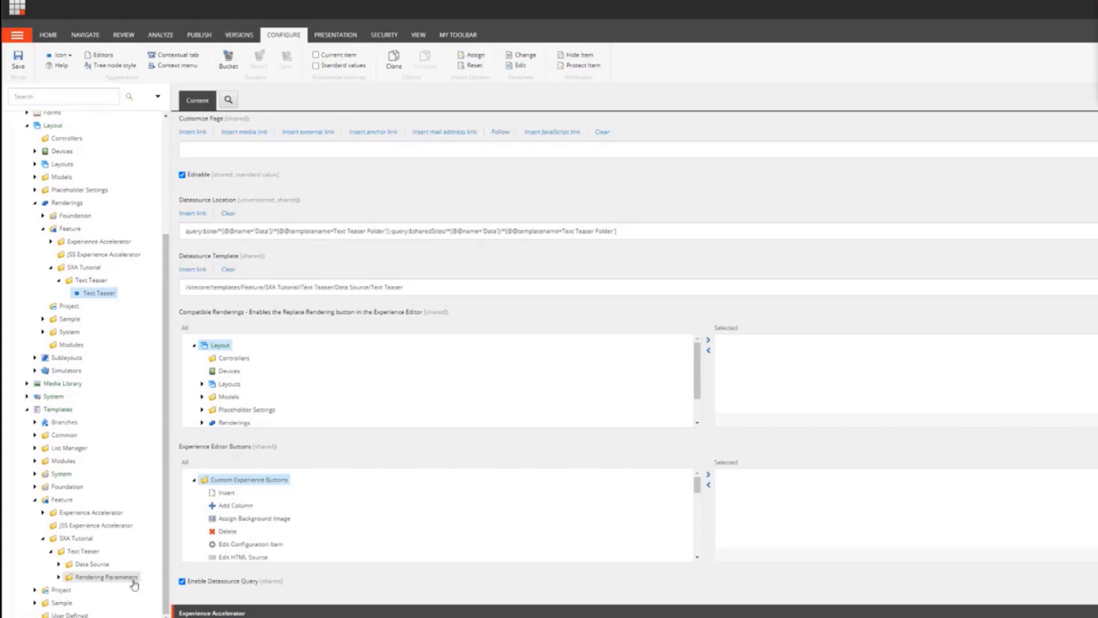
pyautogui.click(59, 578)
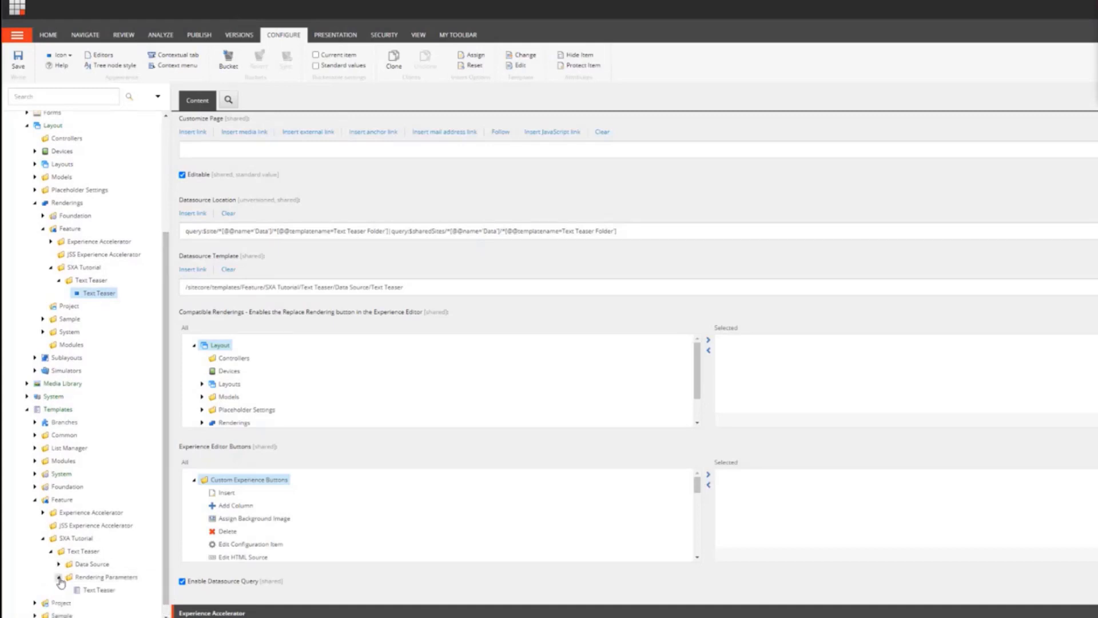
pyautogui.click(59, 564)
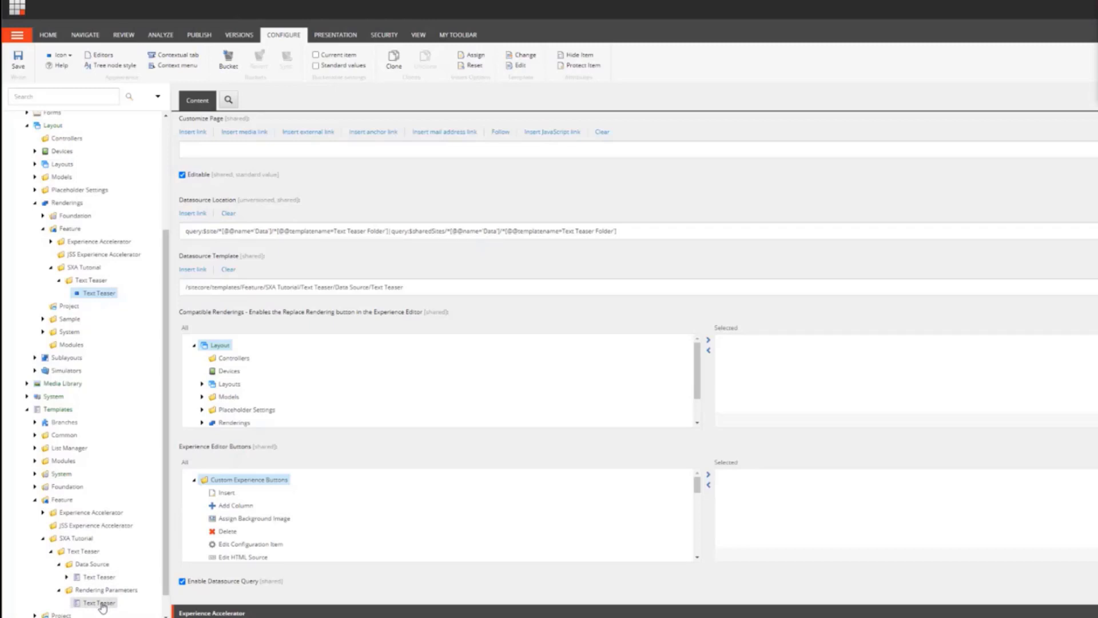
# Step: Create a Text Teaser Folder template in the Data Source folder based on the System Templates Template, and give it a folder icon
pyautogui.rightClick(101, 566)
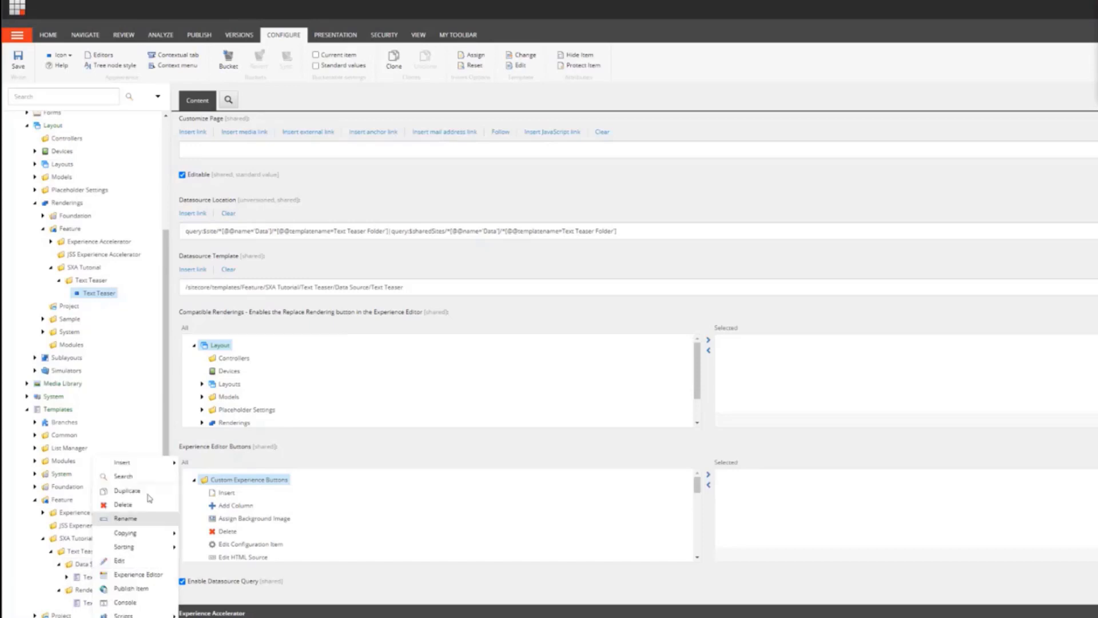
pyautogui.moveTo(152, 461)
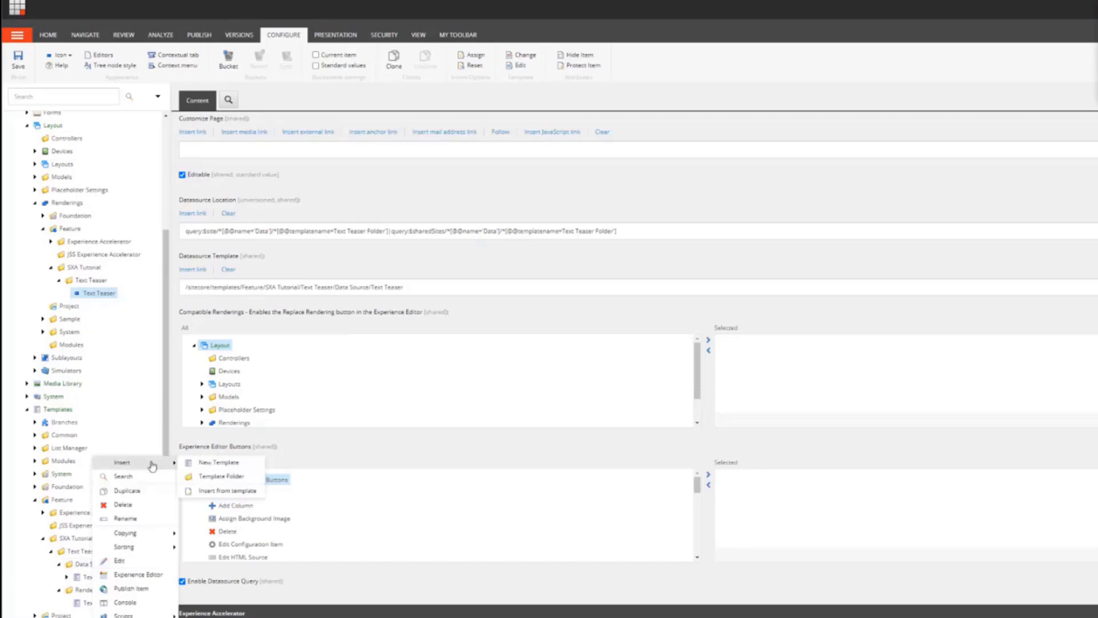
pyautogui.click(242, 476)
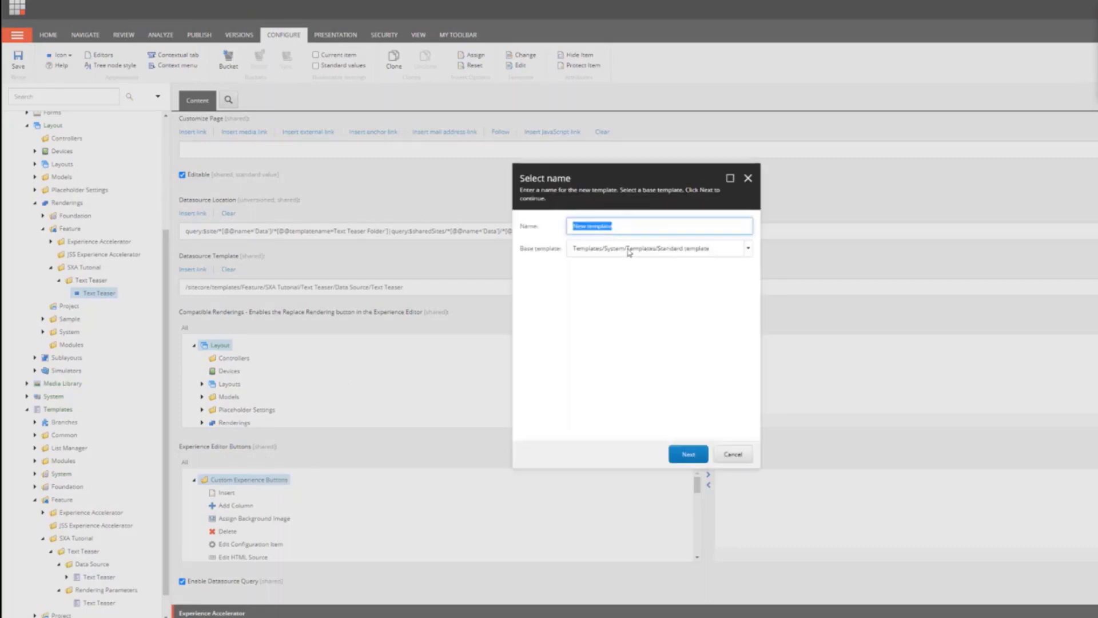
pyautogui.write('Text Teaser Folder')
pyautogui.click(748, 249)
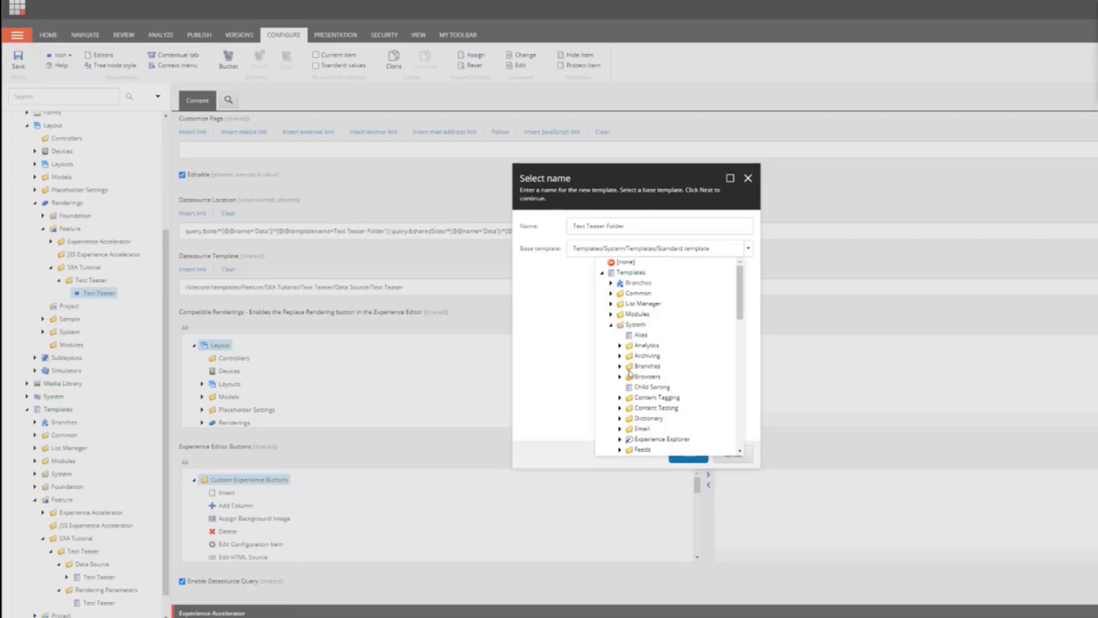
pyautogui.scroll(-3, 629, 381)
pyautogui.scroll(-3, 627, 407)
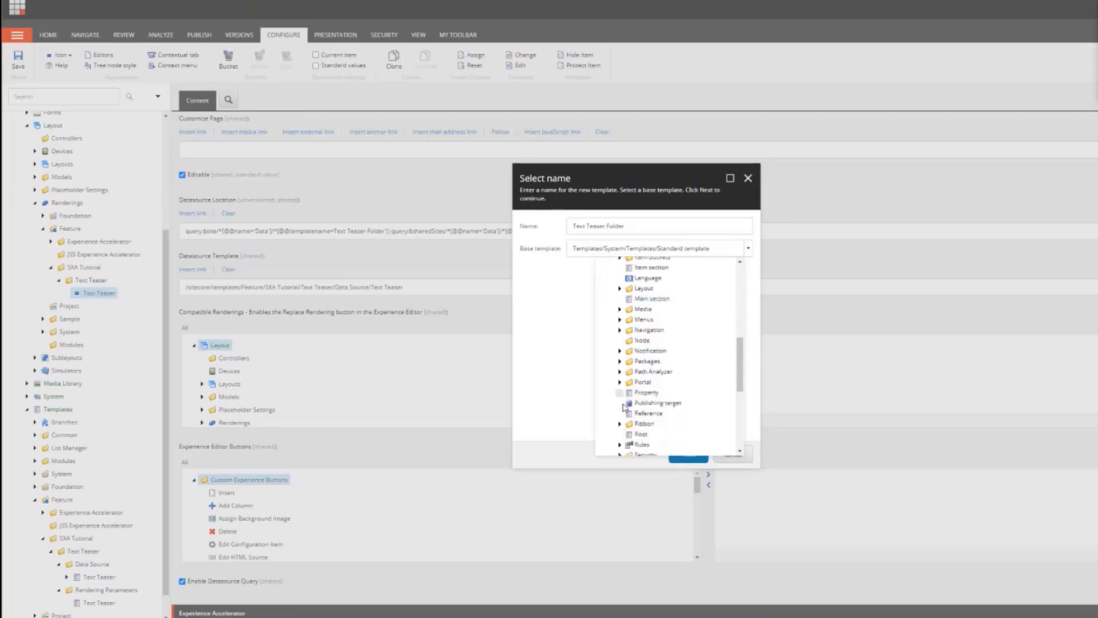
pyautogui.scroll(-3, 627, 408)
pyautogui.scroll(-3, 632, 400)
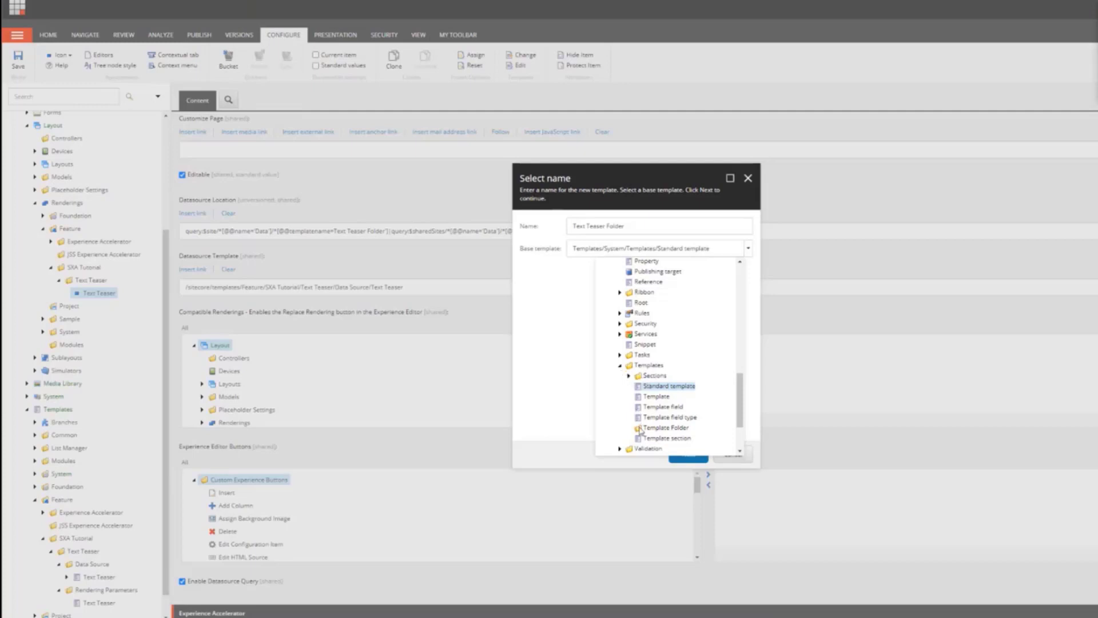
pyautogui.click(653, 398)
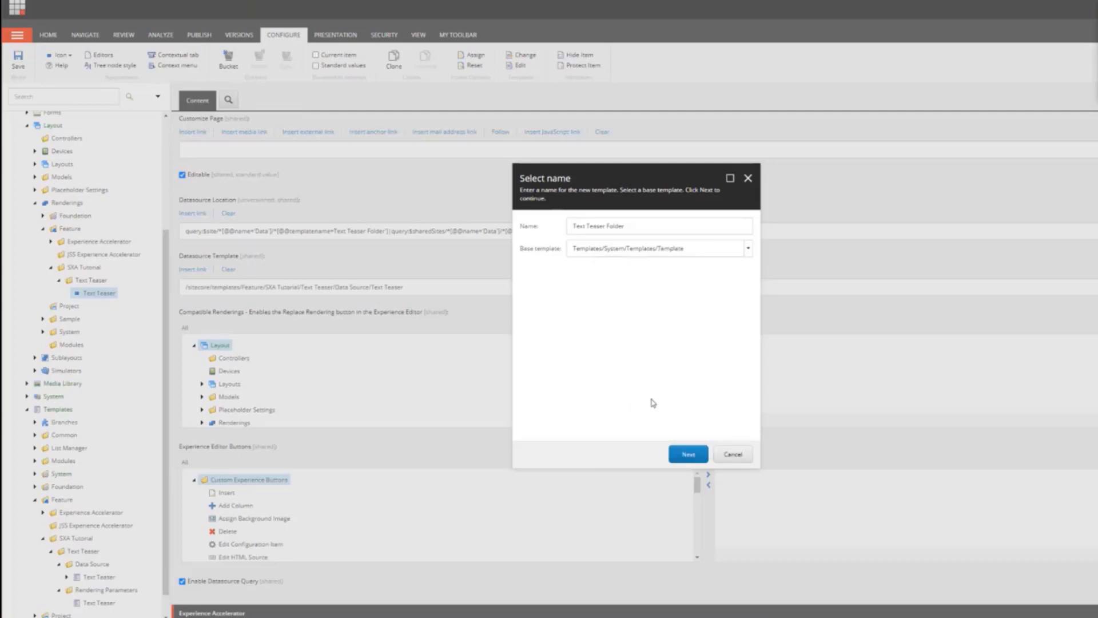
pyautogui.click(689, 454)
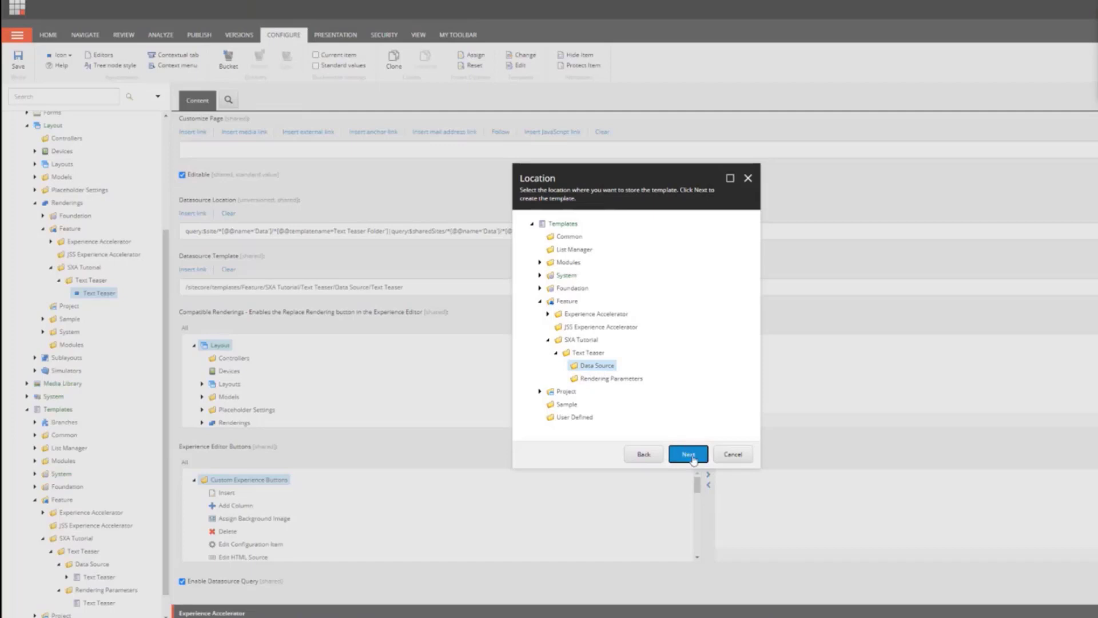
pyautogui.click(692, 456)
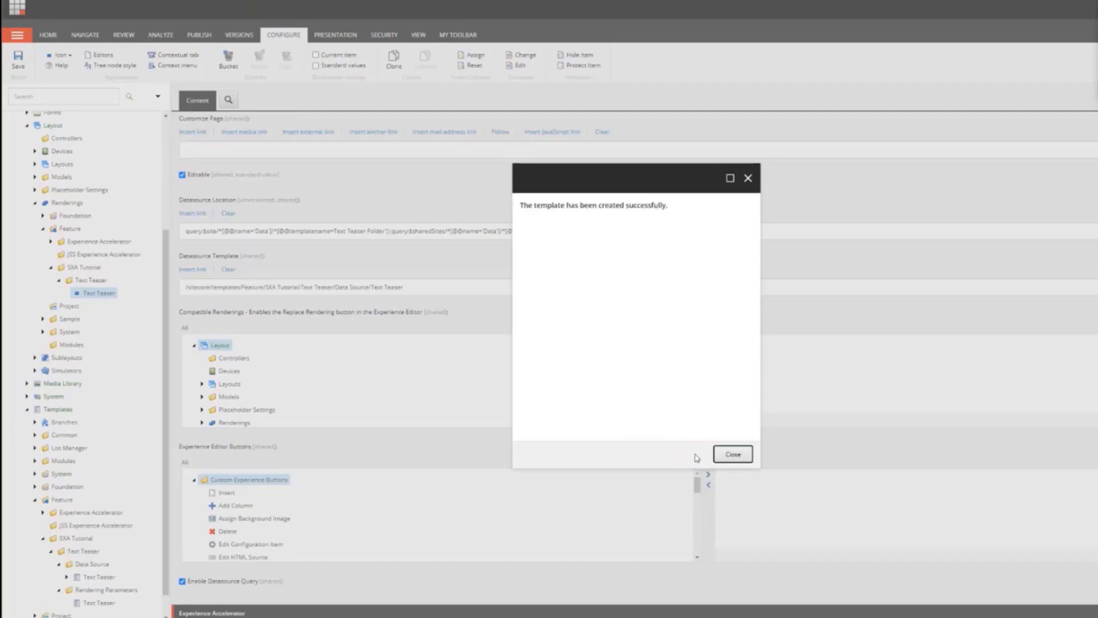
pyautogui.click(730, 455)
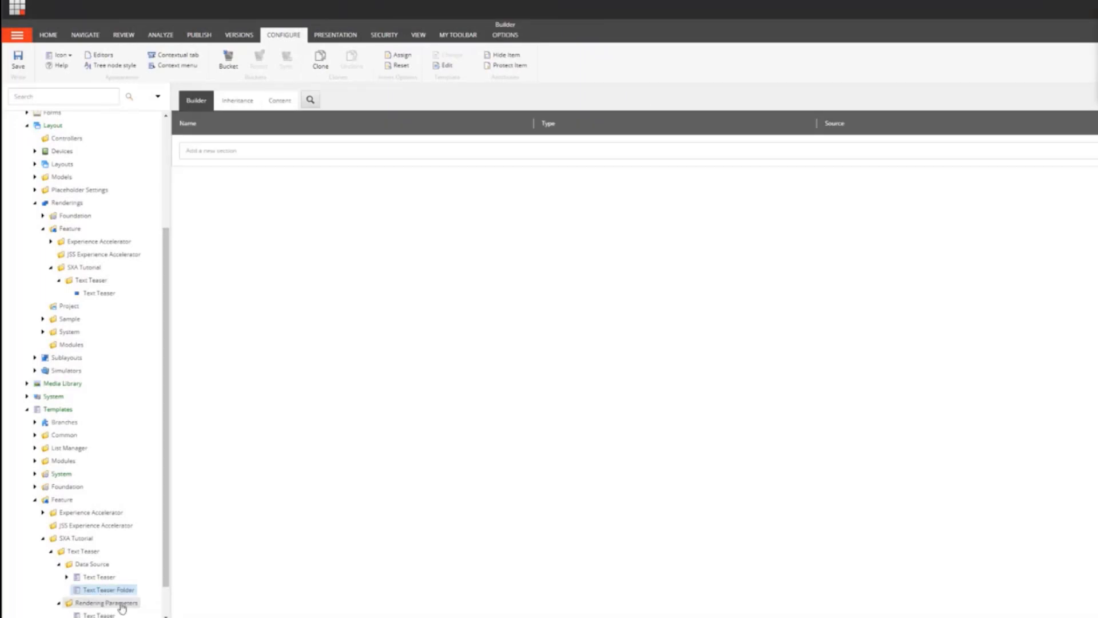
pyautogui.click(61, 55)
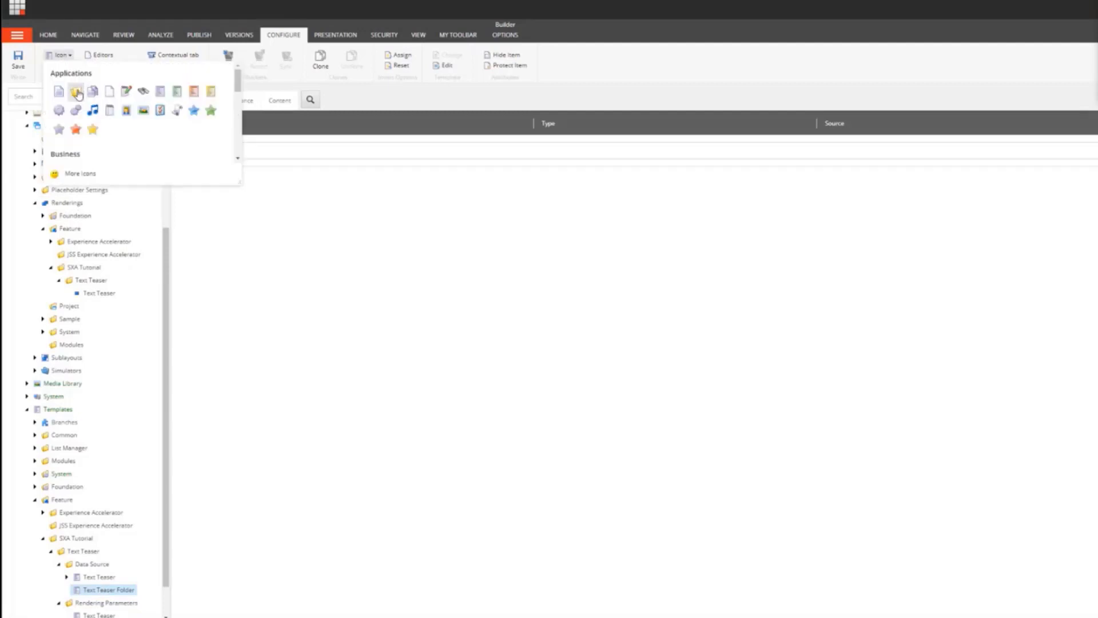
pyautogui.click(77, 90)
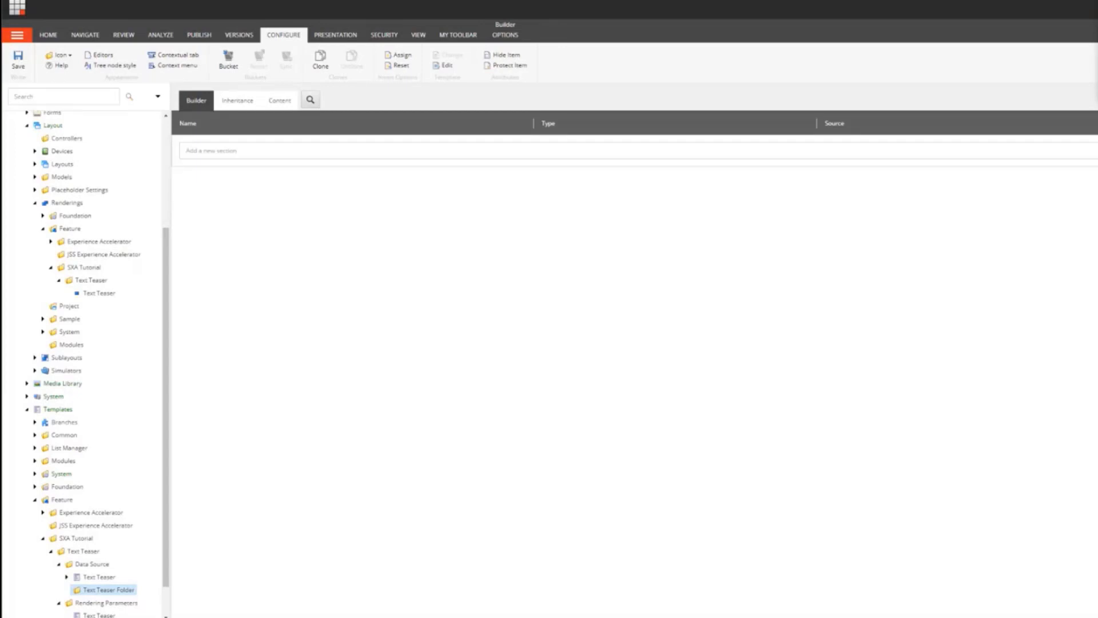
# Step: In the Text Teaser data source template, add a Content section with Label, Headline and Subheadline fields
pyautogui.click(102, 578)
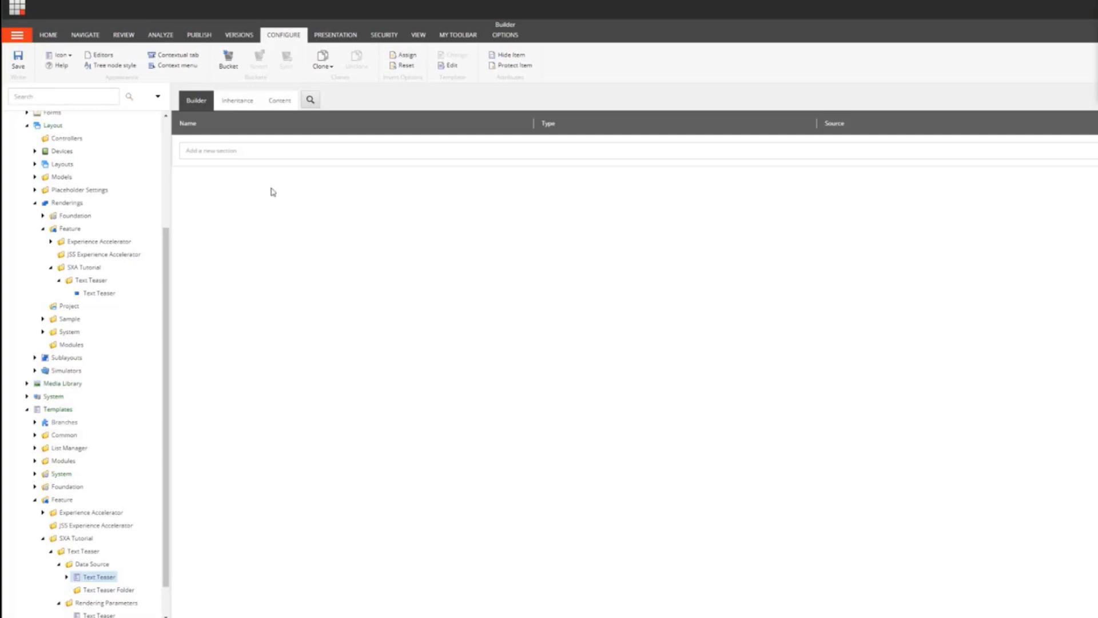
pyautogui.click(236, 153)
pyautogui.write('LAbel')
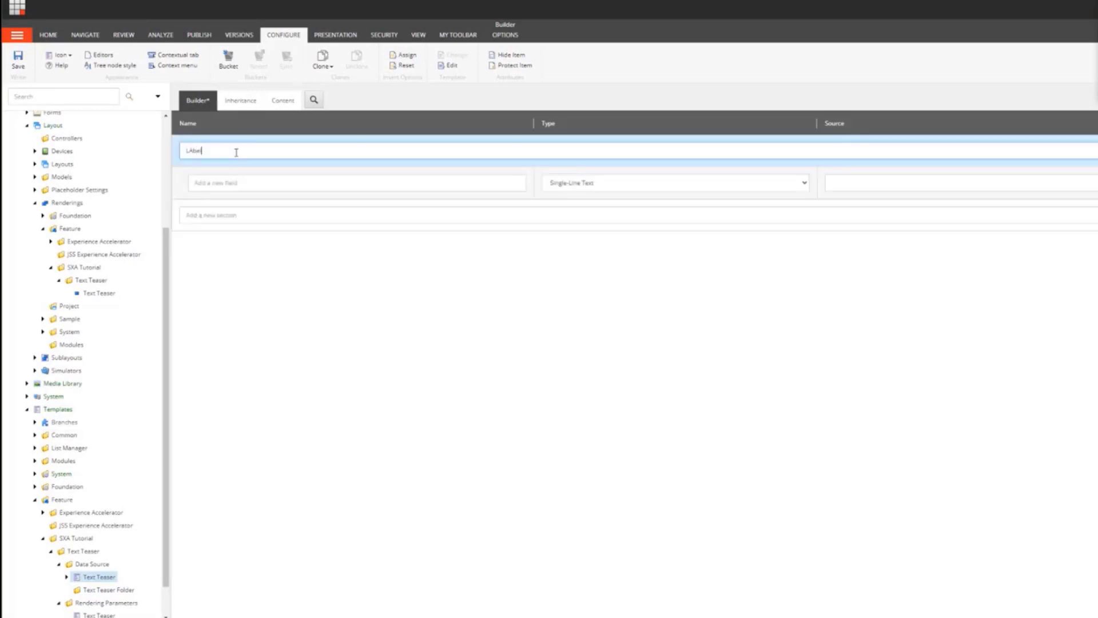
pyautogui.hotkey('ctrl', 'a')
pyautogui.write('Conent')
pyautogui.click(235, 179)
pyautogui.write('Label')
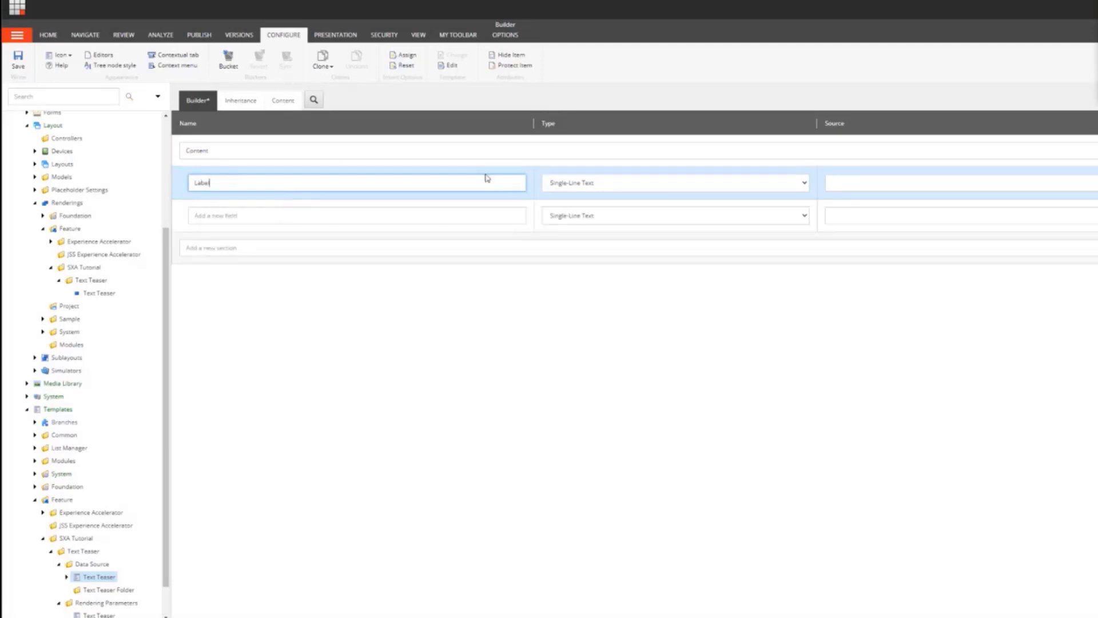
pyautogui.click(336, 214)
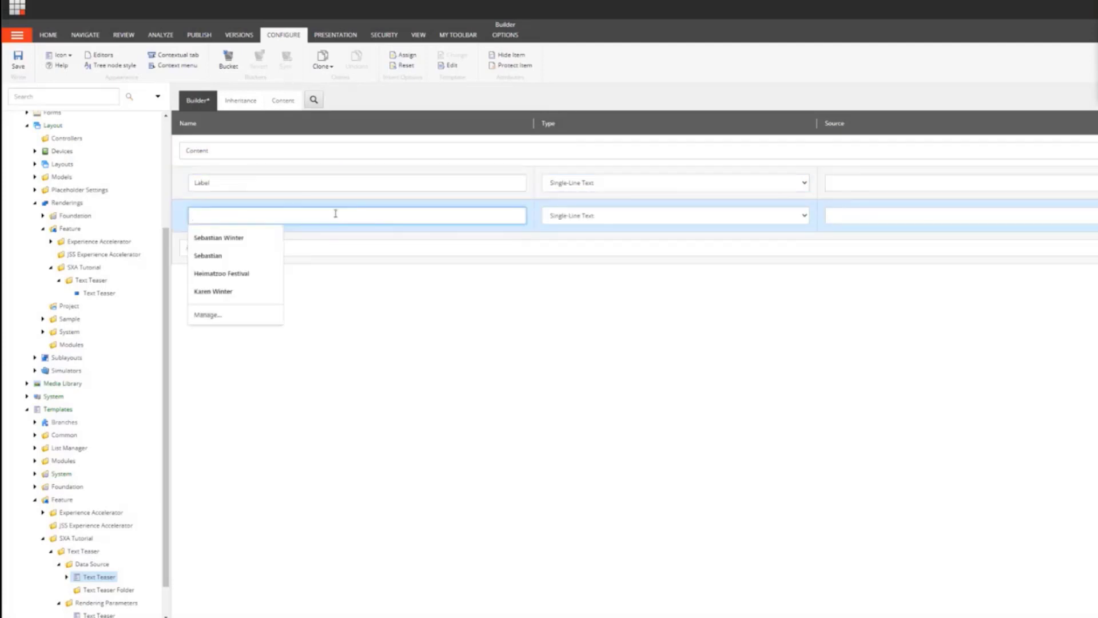
pyautogui.write('Headline')
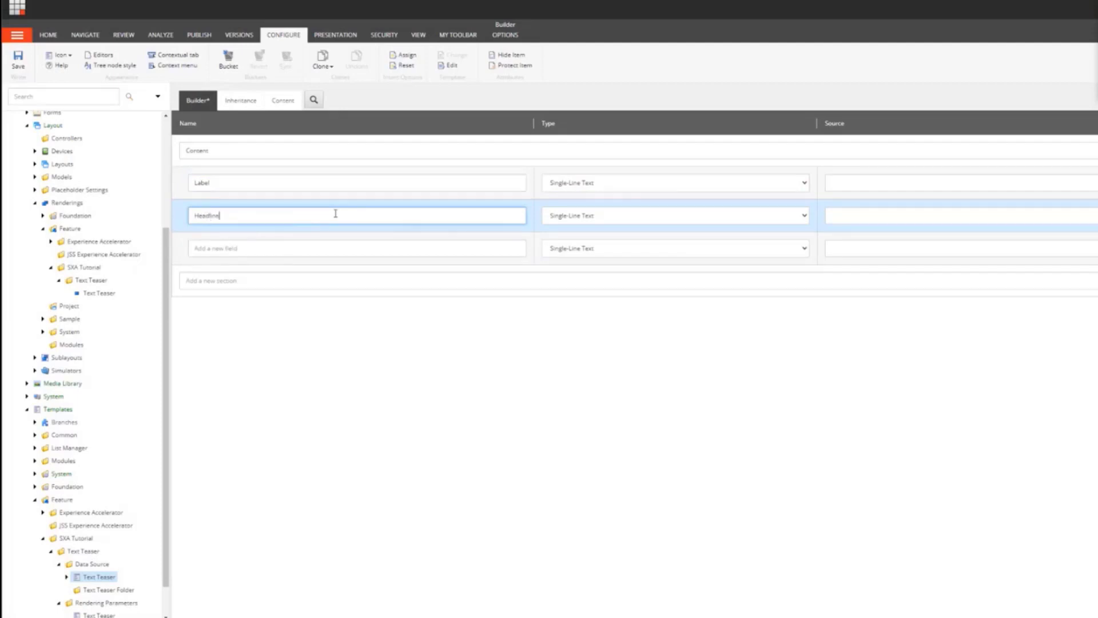
pyautogui.click(308, 245)
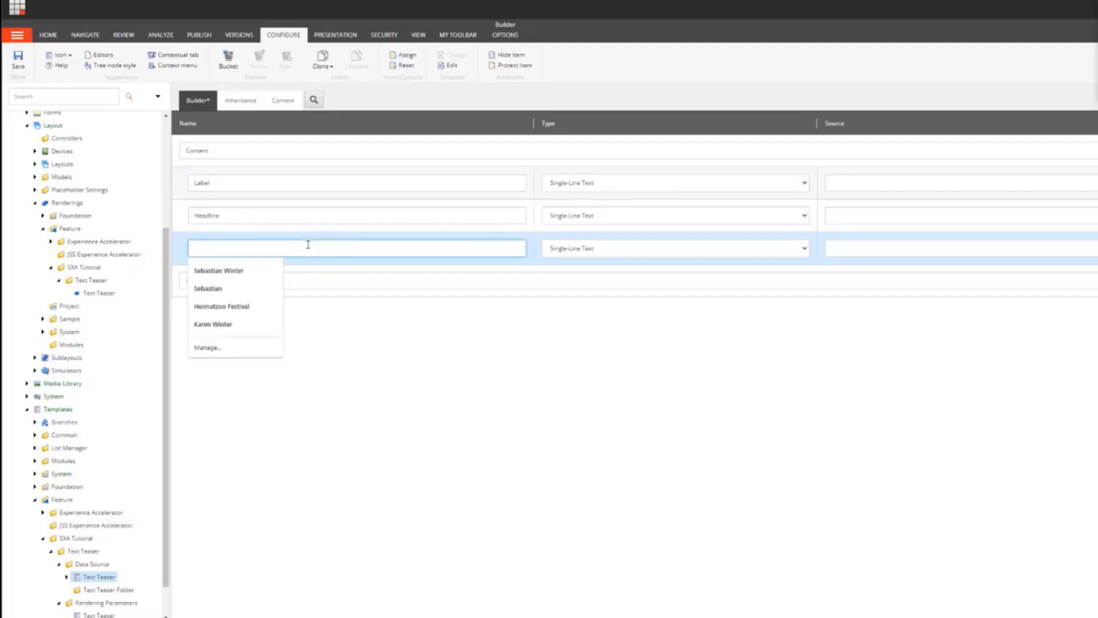
pyautogui.write('Subheadline')
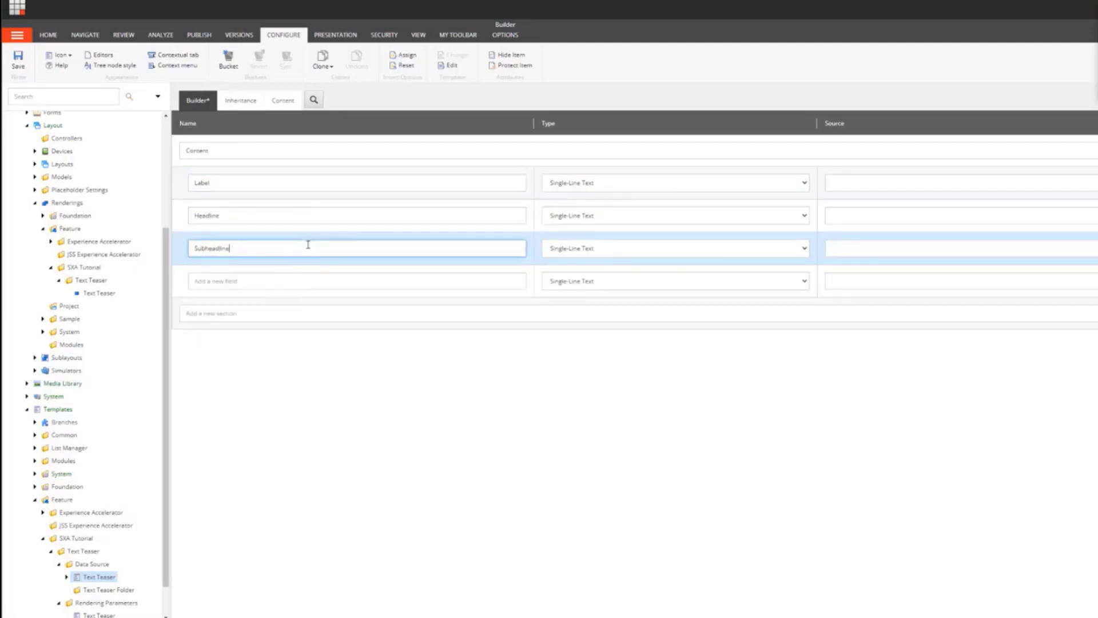
# Step: Set Subheadline to Multi-Line Text, add a Rich Text field named Content, and save the template
pyautogui.click(572, 250)
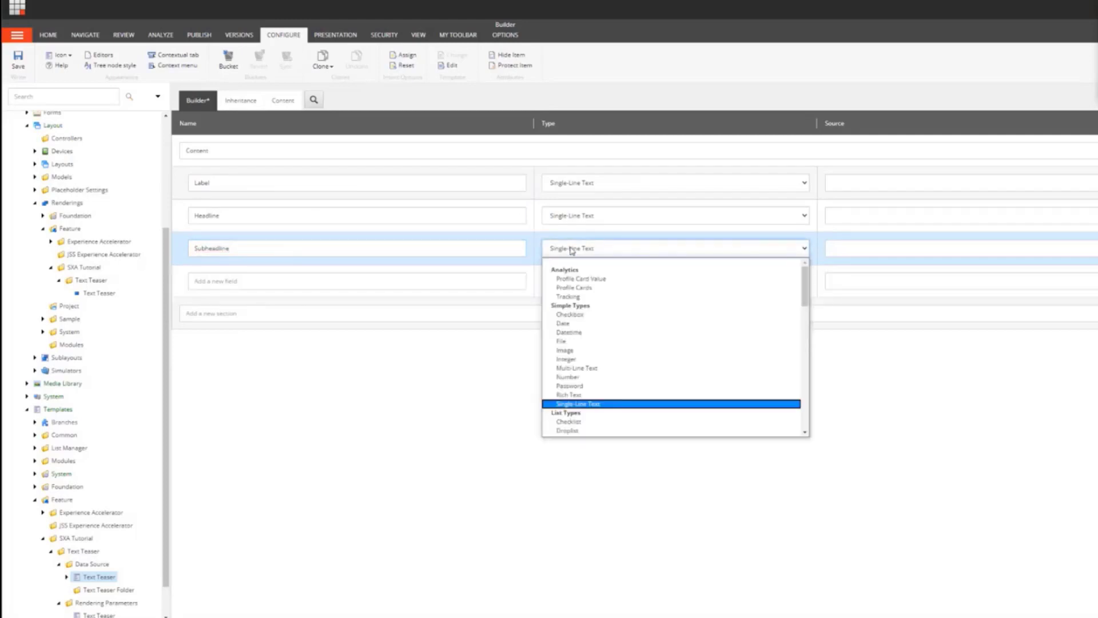
pyautogui.click(579, 368)
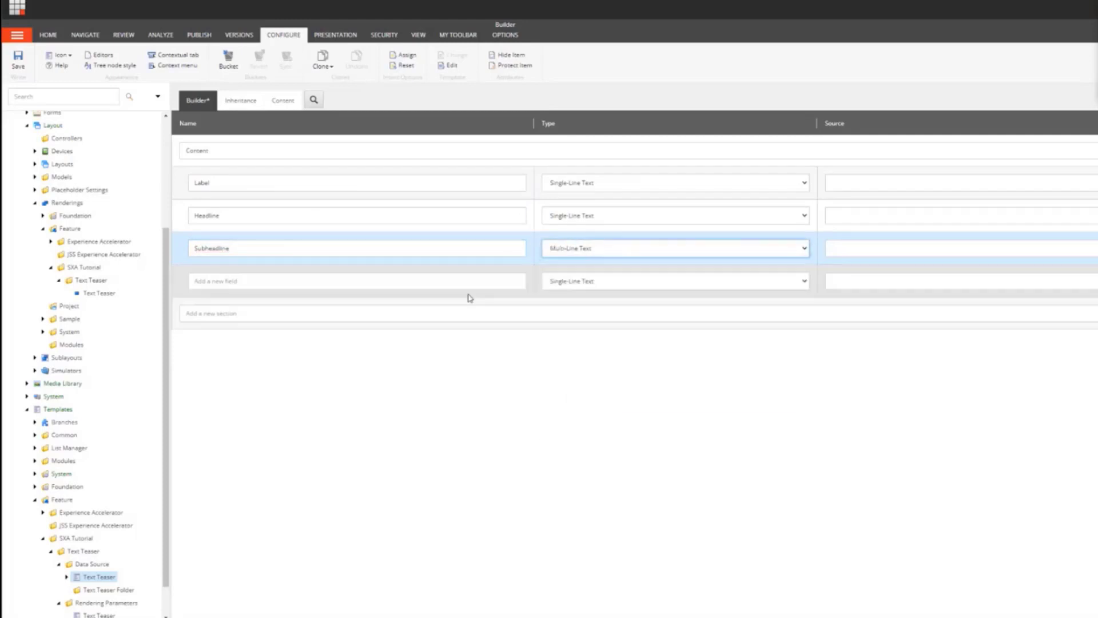
pyautogui.click(432, 280)
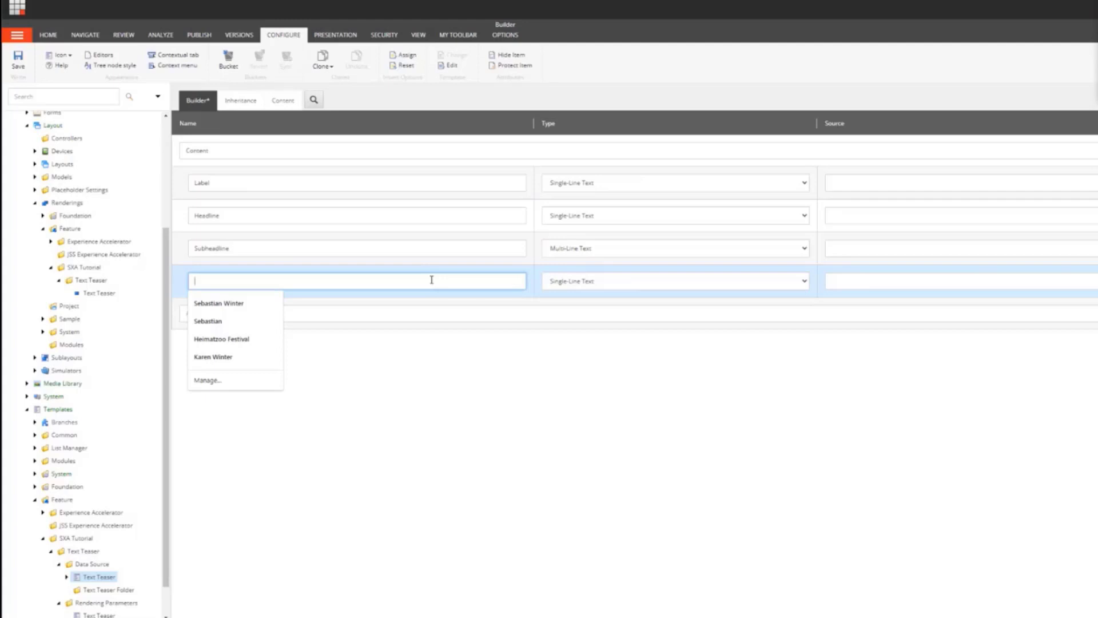
pyautogui.write('Content')
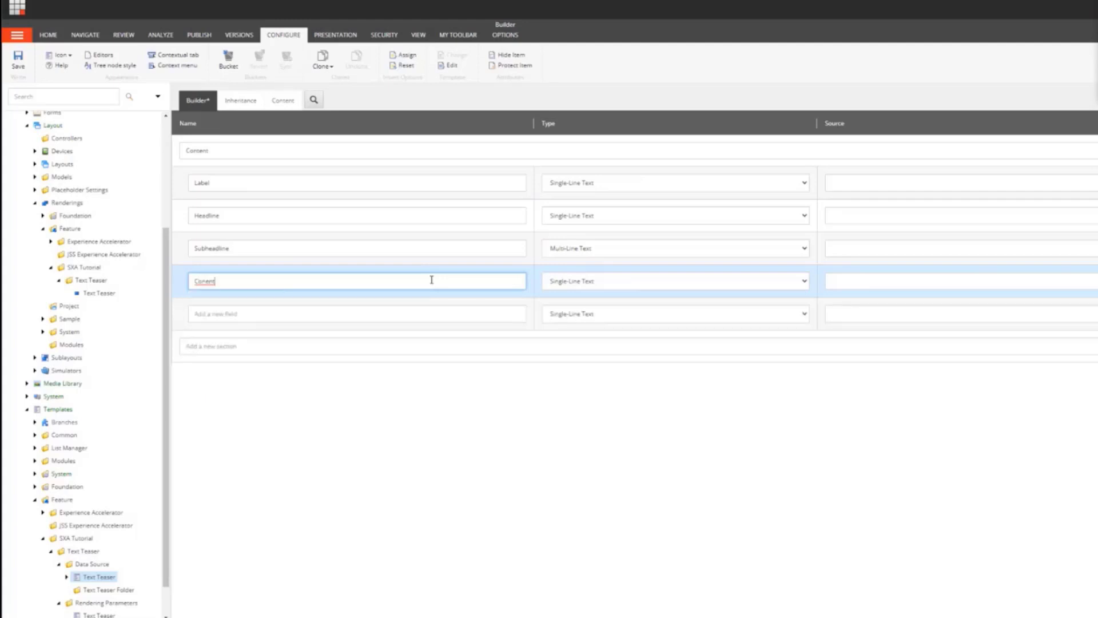
pyautogui.press('BackSpace')
pyautogui.press('BackSpace')
pyautogui.press('BackSpace')
pyautogui.write('t')
pyautogui.click(551, 281)
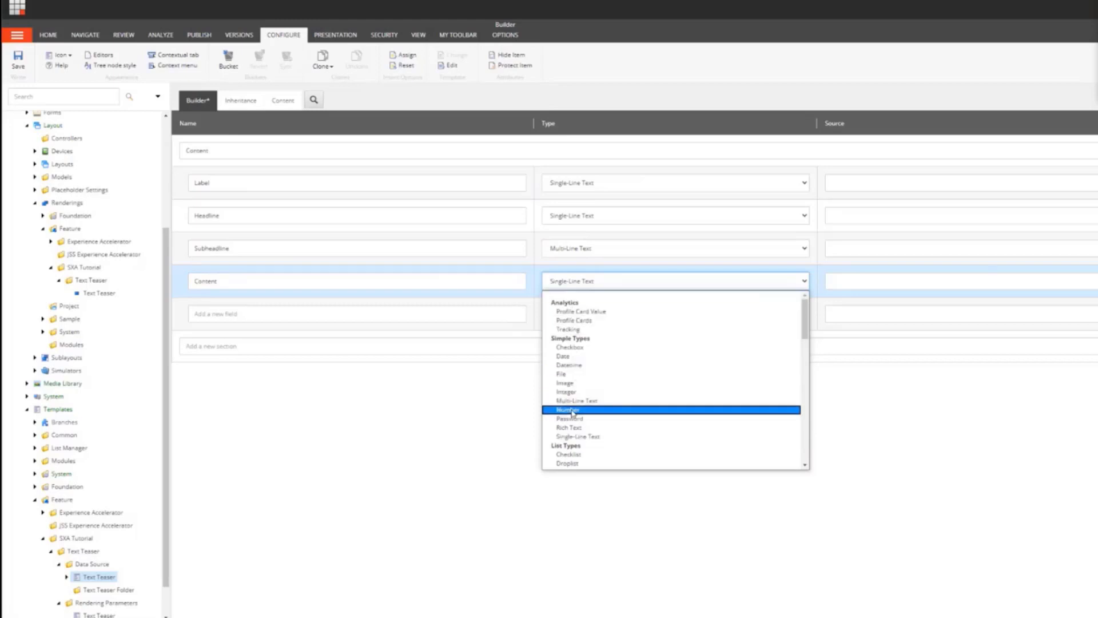
pyautogui.click(574, 428)
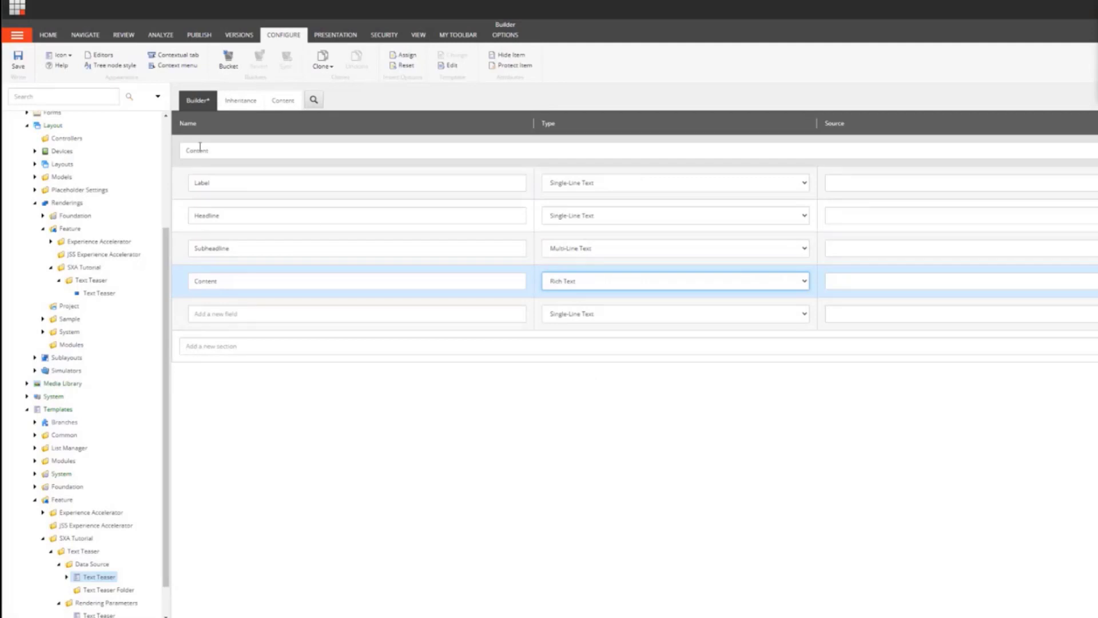
pyautogui.click(14, 62)
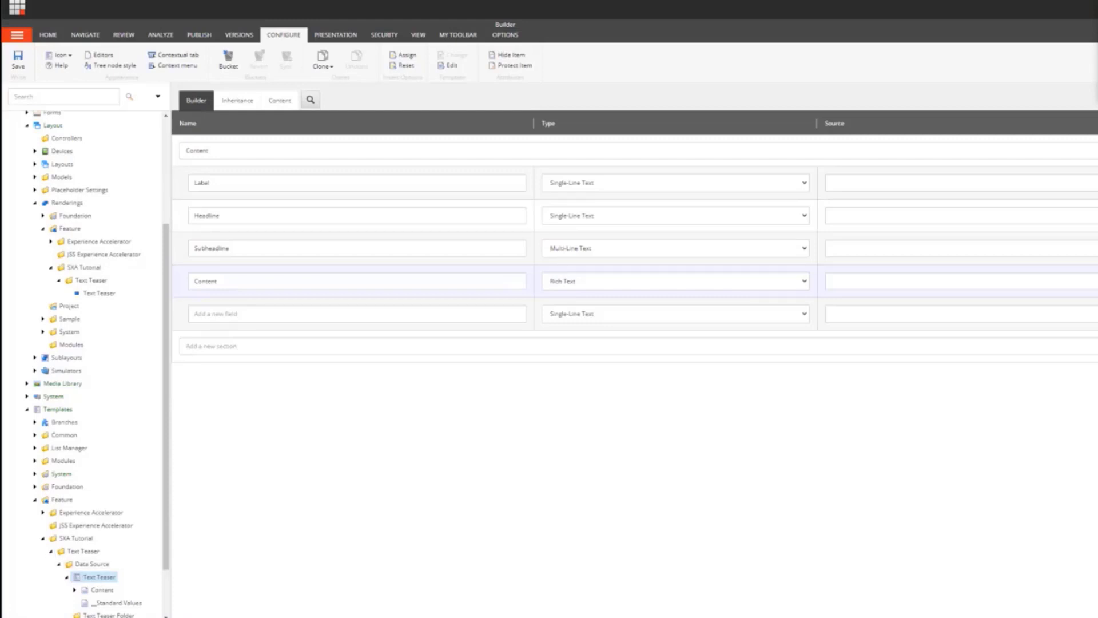
# Step: Browse the content tree through Presentation and Rendering Variants to the System > Settings > Feature folder
pyautogui.click(27, 410)
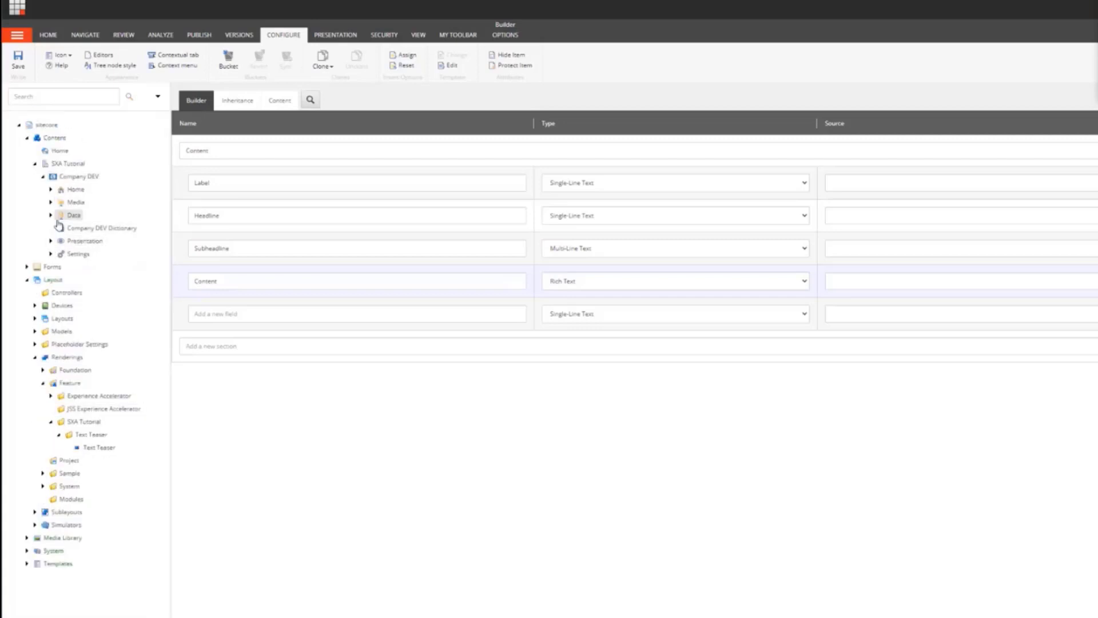
pyautogui.click(51, 241)
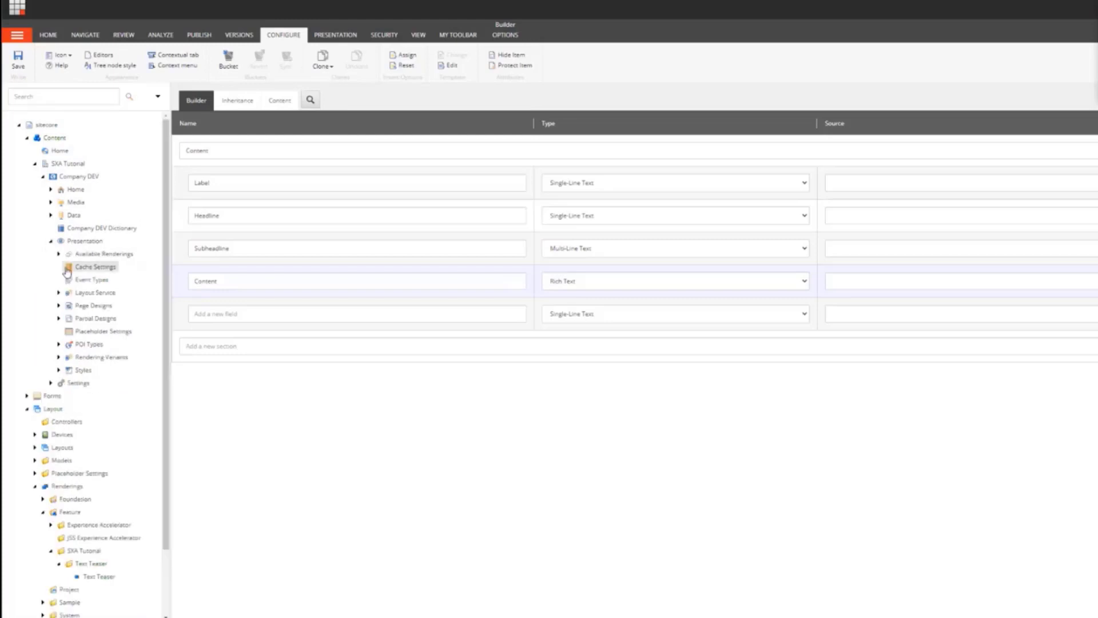
pyautogui.click(58, 357)
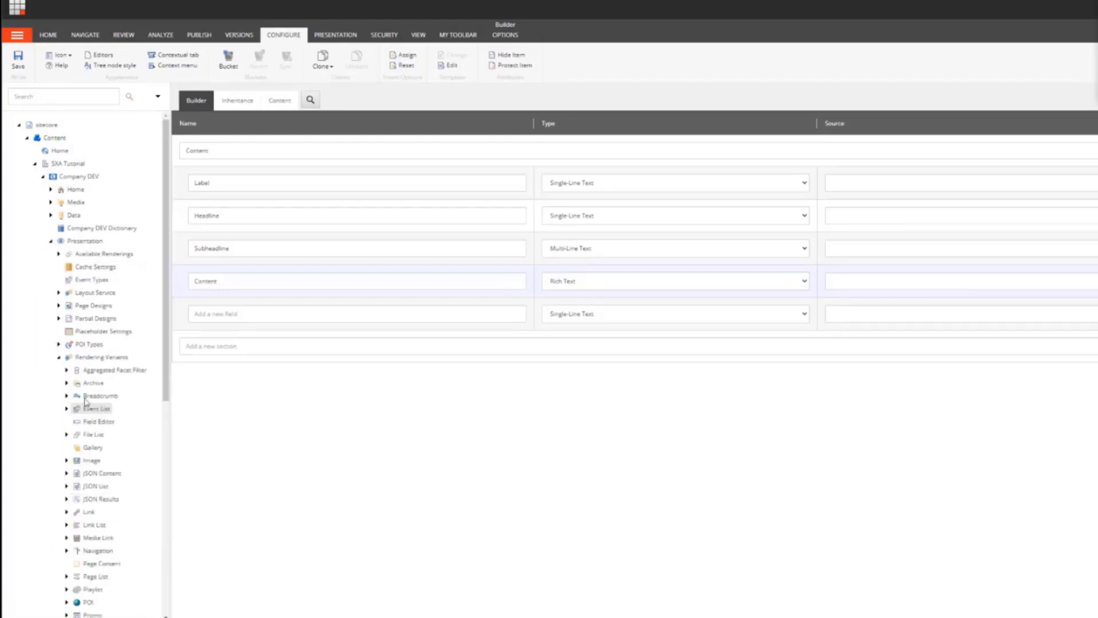
pyautogui.click(59, 357)
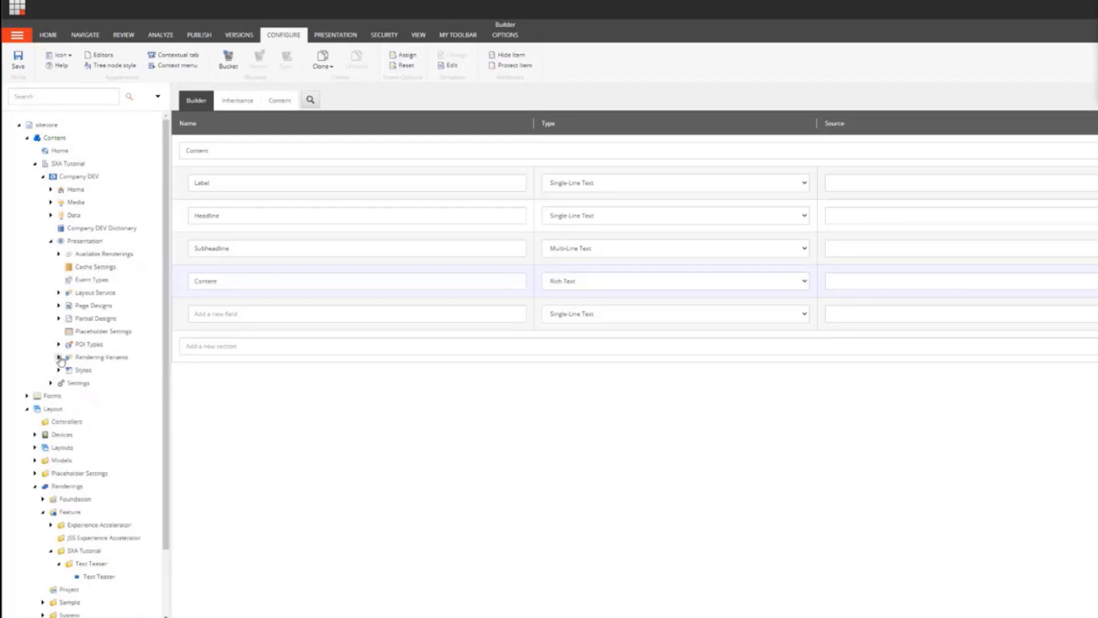
pyautogui.click(51, 241)
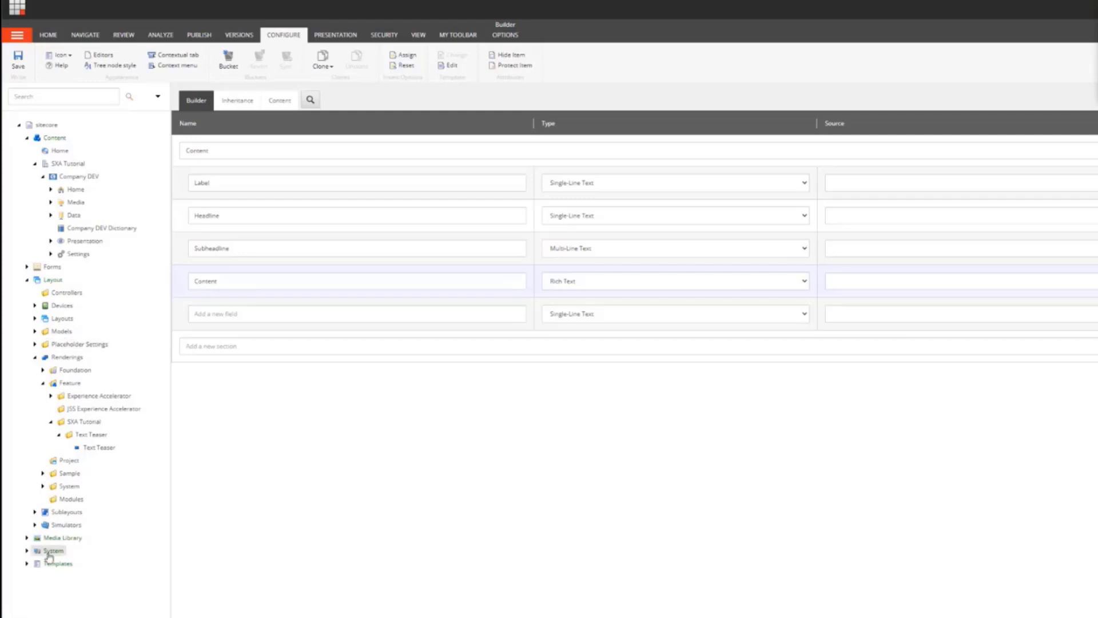
pyautogui.click(27, 550)
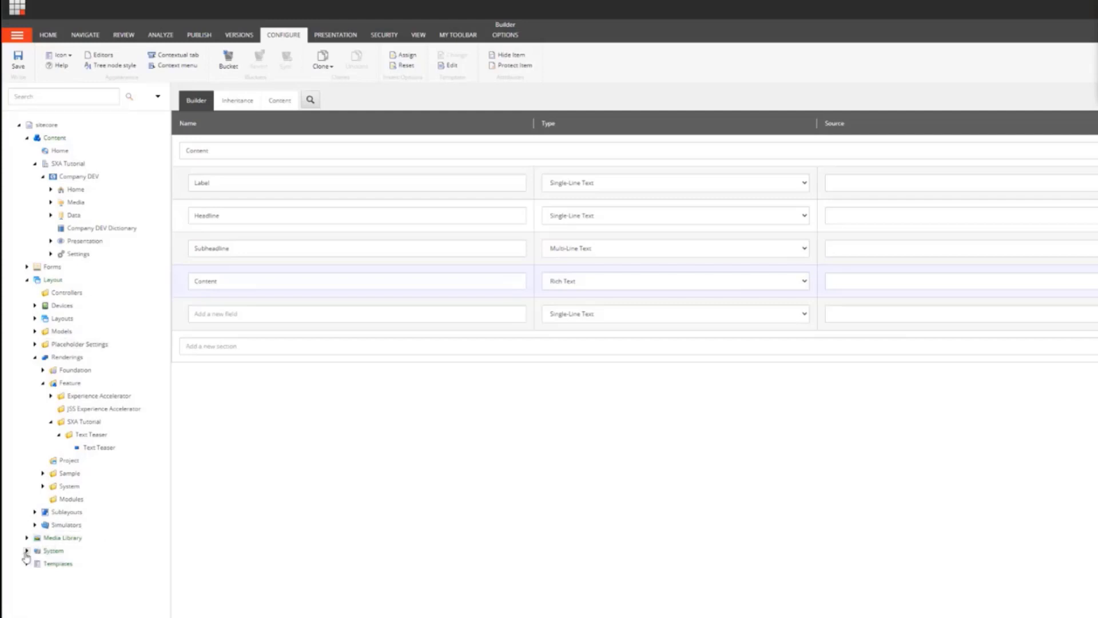
pyautogui.click(27, 280)
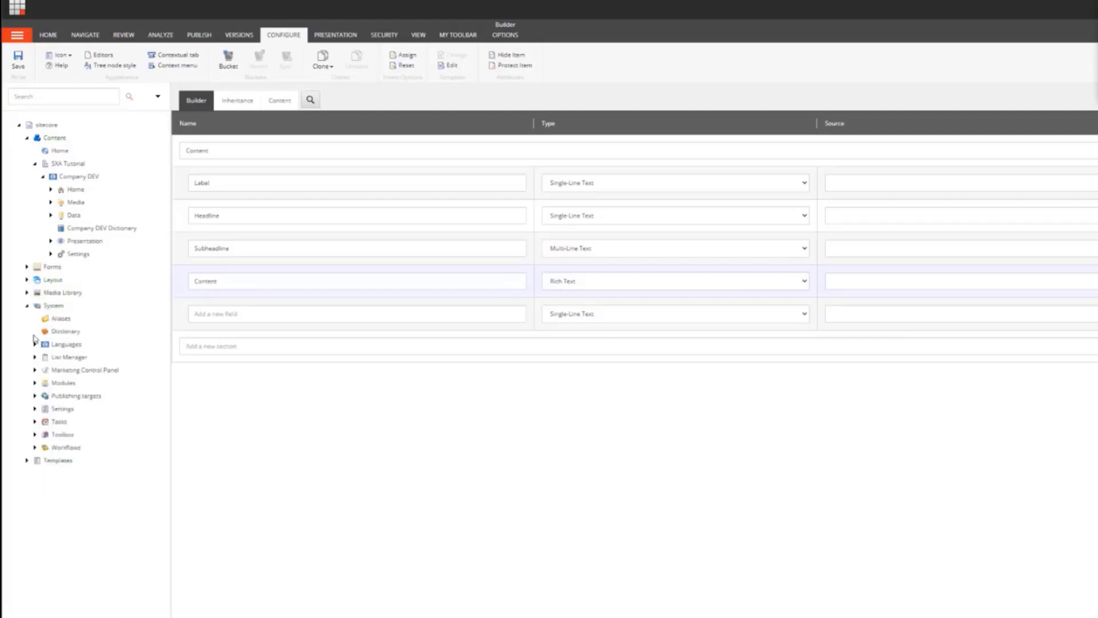
pyautogui.click(35, 409)
pyautogui.scroll(-2, 43, 461)
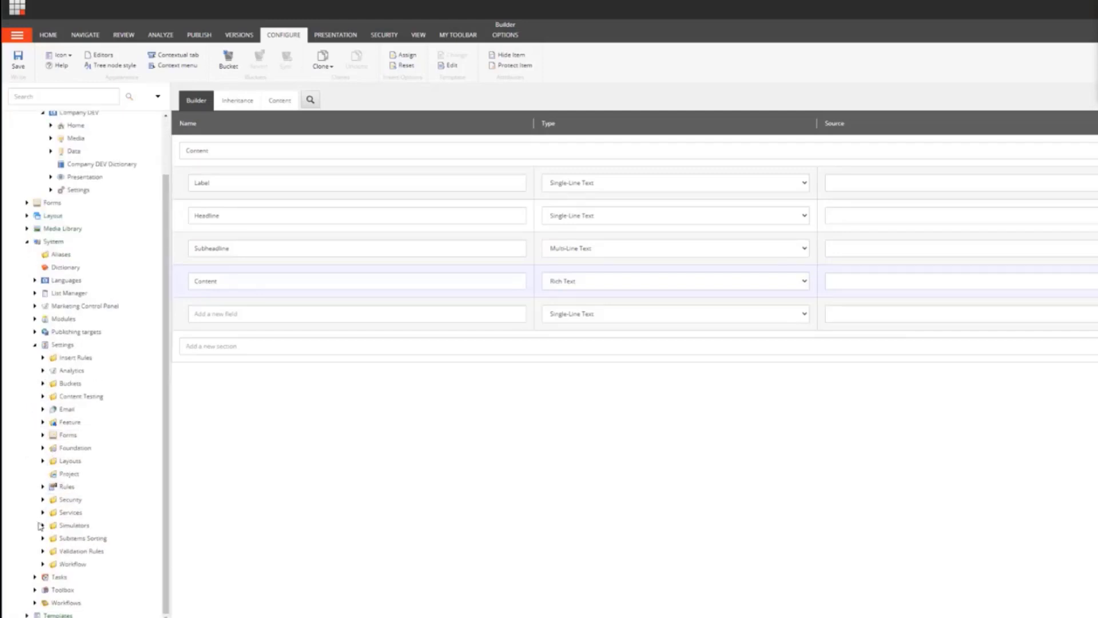
pyautogui.click(42, 423)
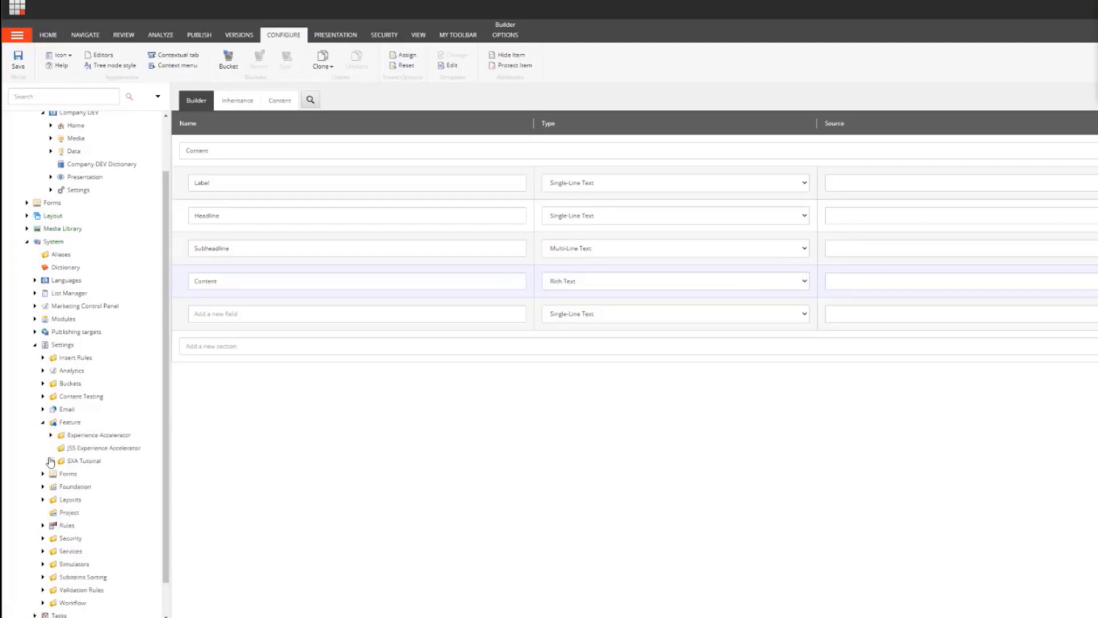
# Step: Examine the Rendering Variants site item under Text Teaser Site Setup, including its location, template and name settings
pyautogui.click(51, 461)
pyautogui.click(58, 474)
pyautogui.click(71, 487)
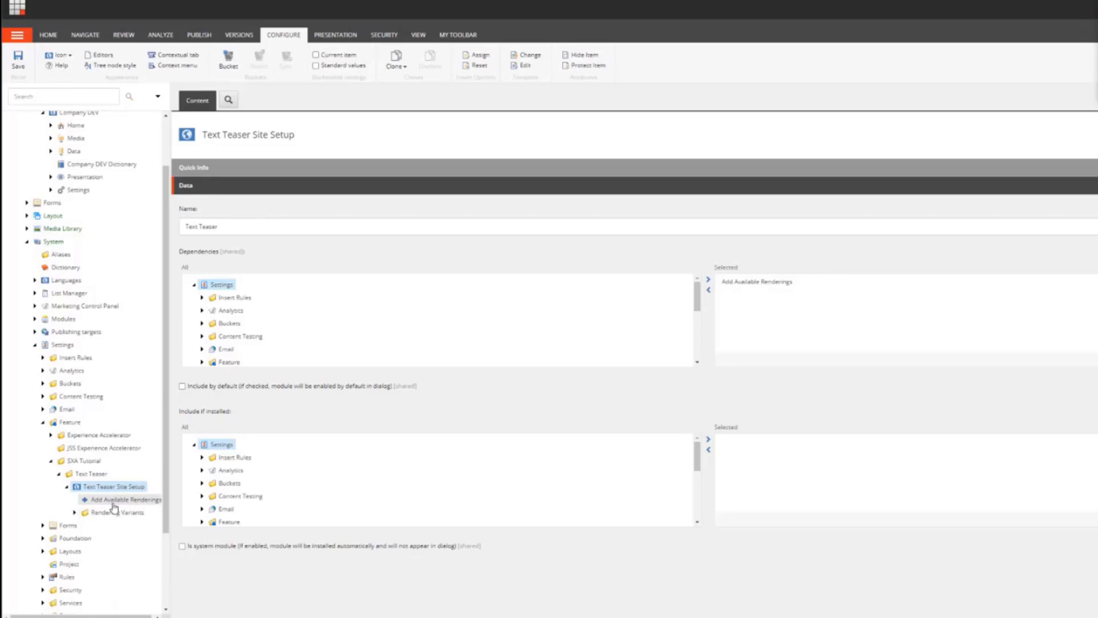
pyautogui.click(75, 513)
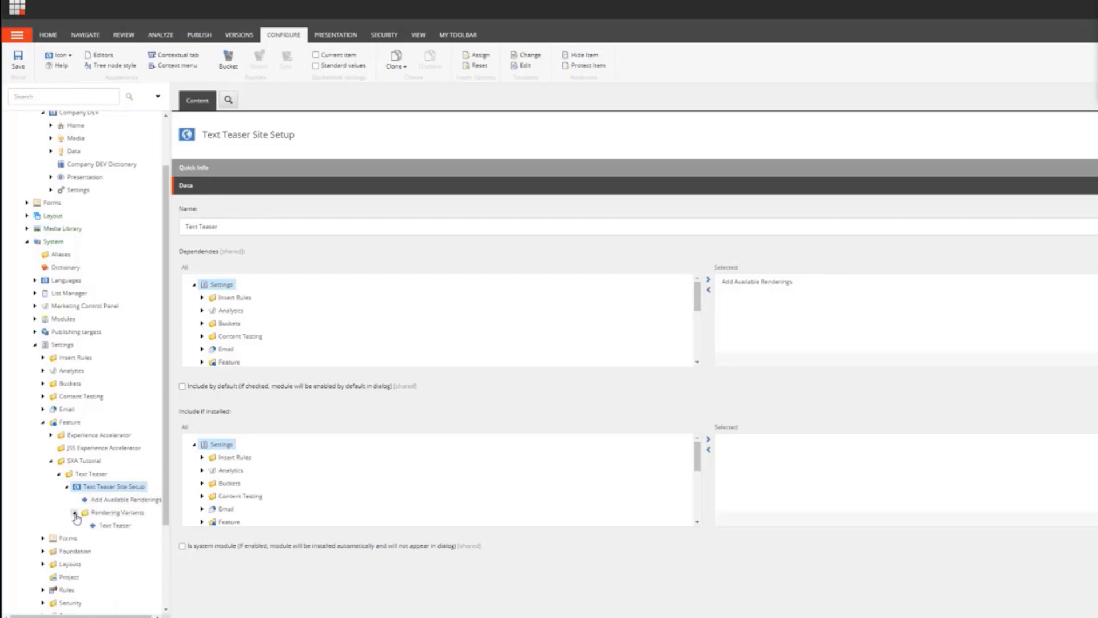
pyautogui.click(115, 525)
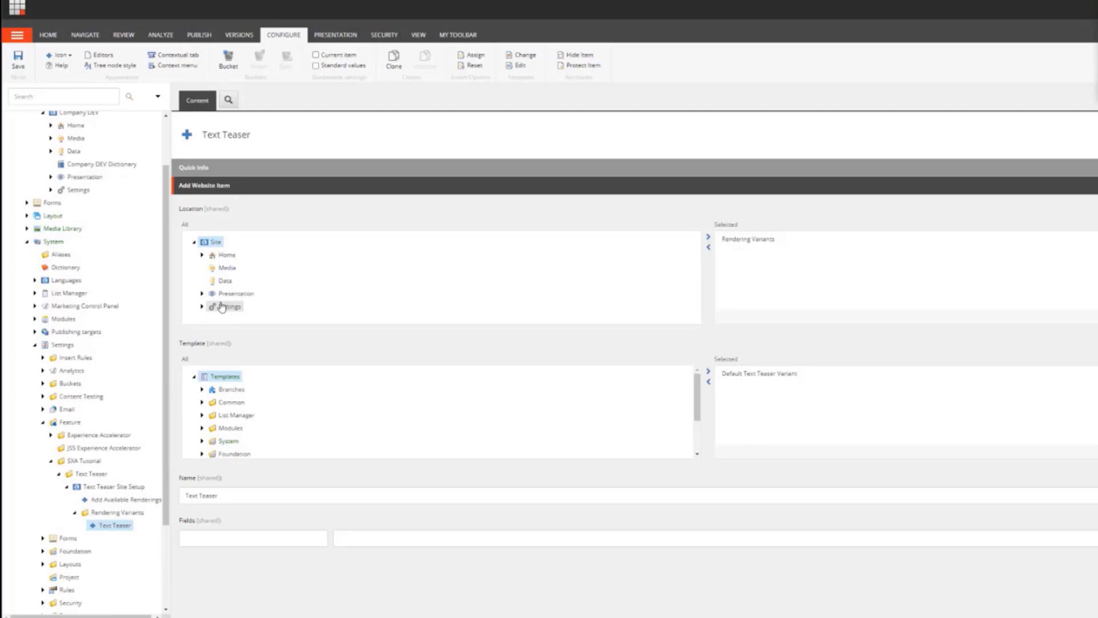
pyautogui.click(201, 294)
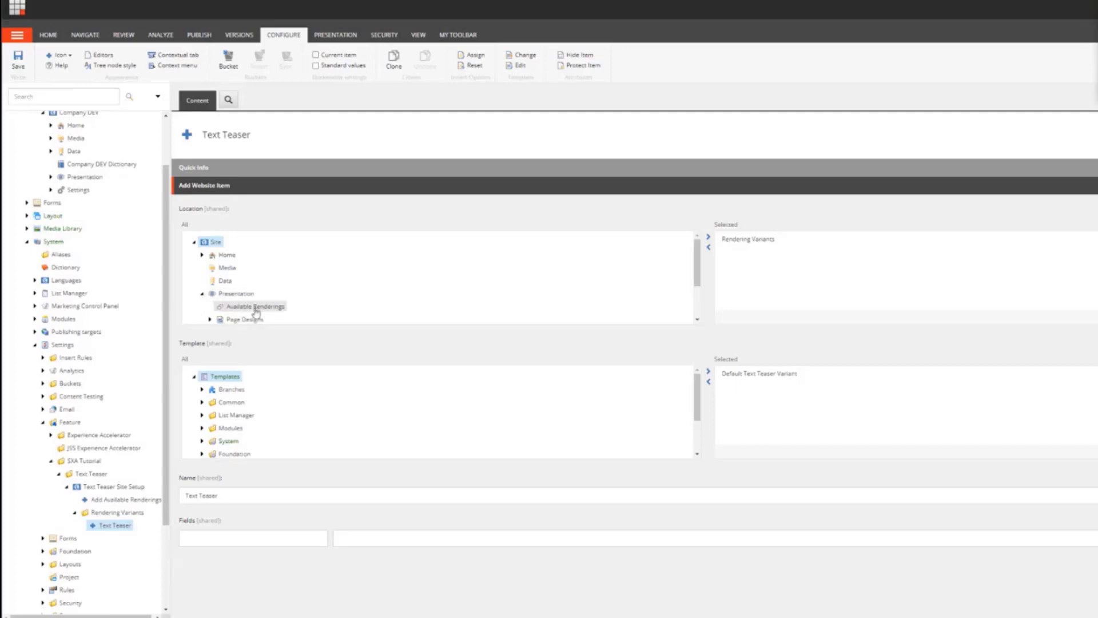
pyautogui.scroll(-1, 264, 295)
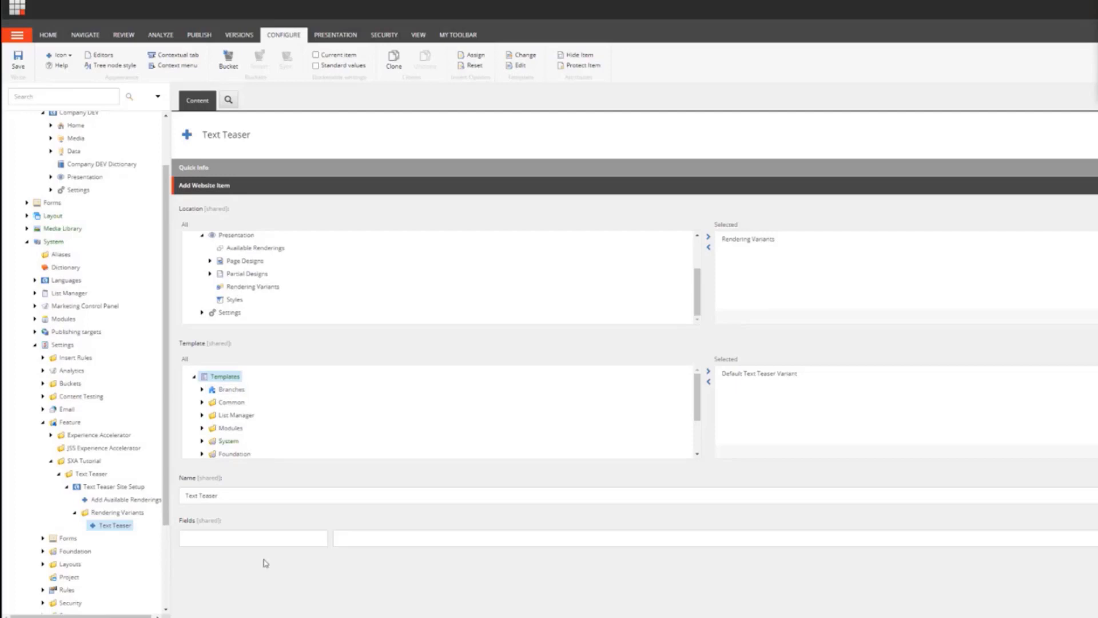
pyautogui.tripleClick(229, 496)
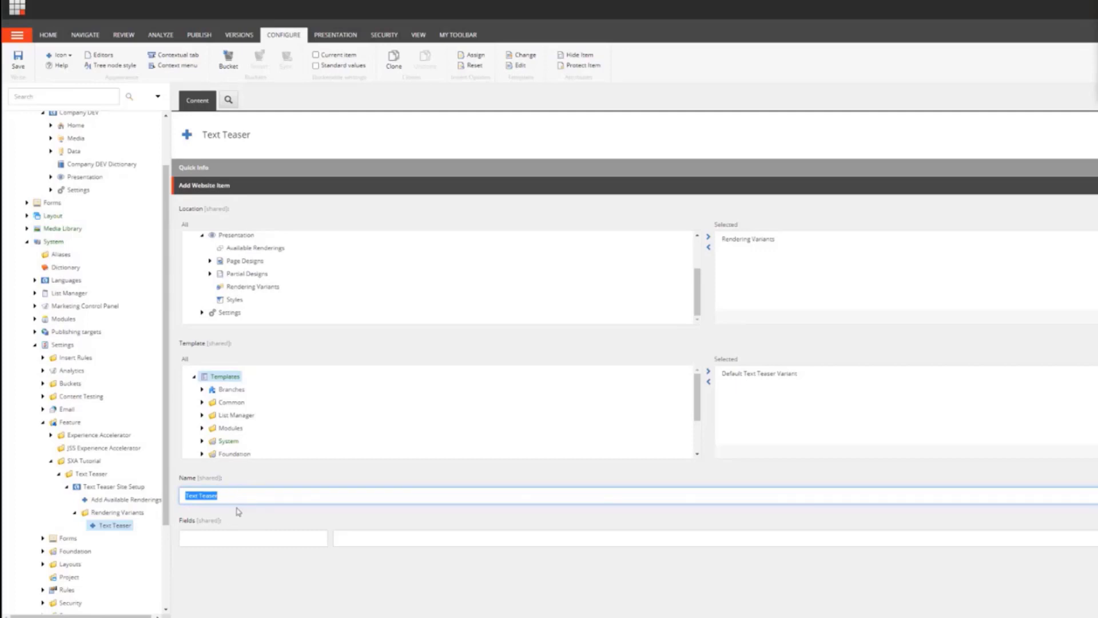
# Step: Insert a new site item named Add Data Folder under the Text Teaser Site Setup
pyautogui.rightClick(125, 491)
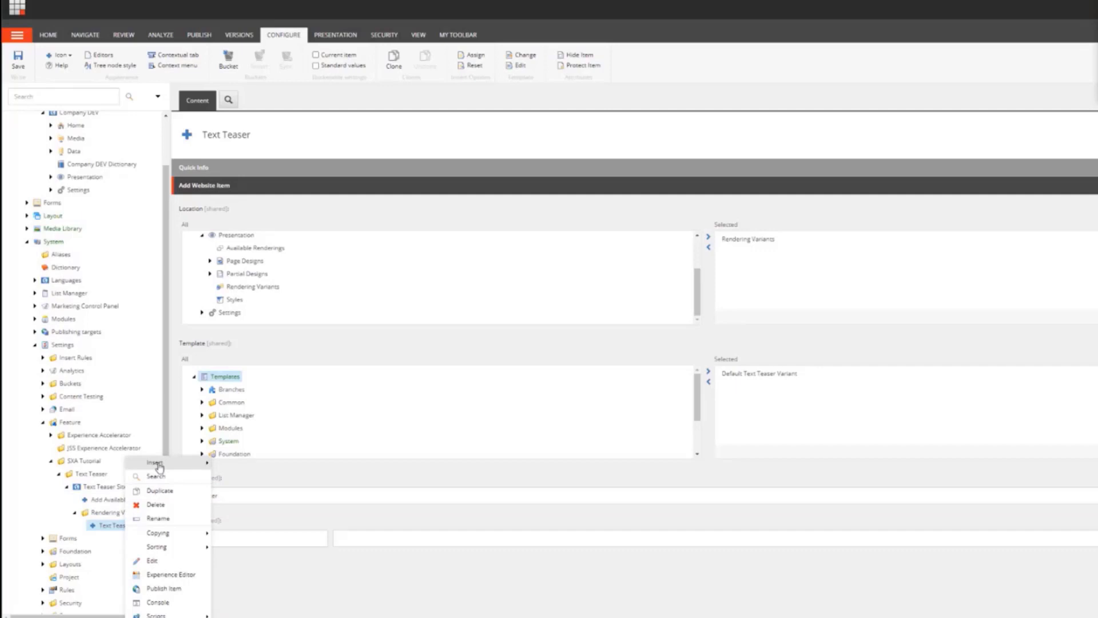
pyautogui.moveTo(159, 468)
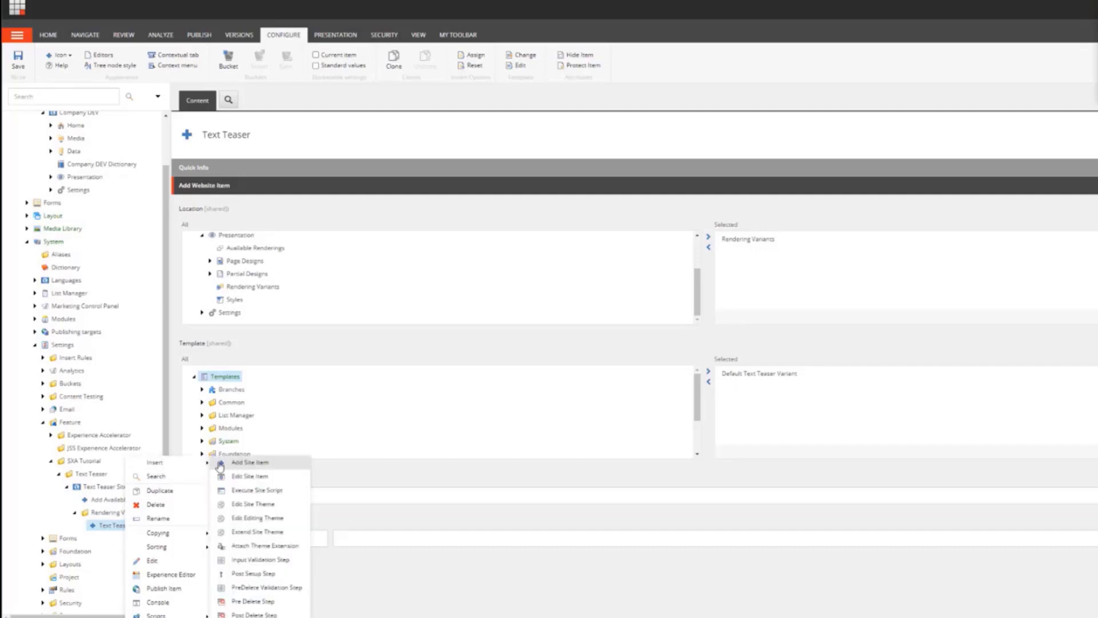
pyautogui.click(249, 463)
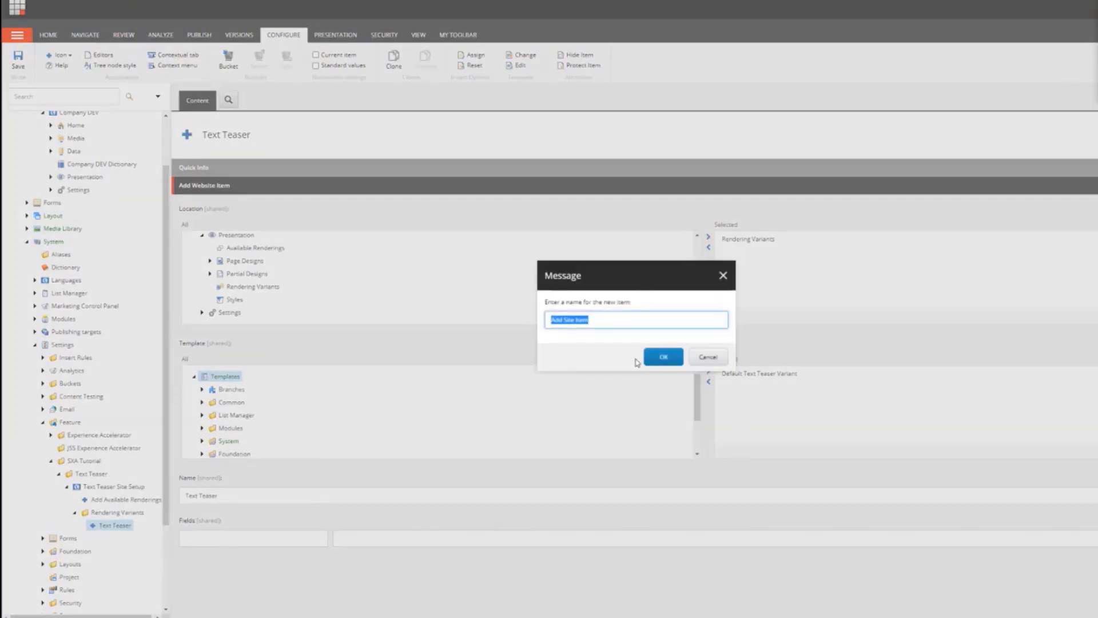
pyautogui.write('Add Data Folder')
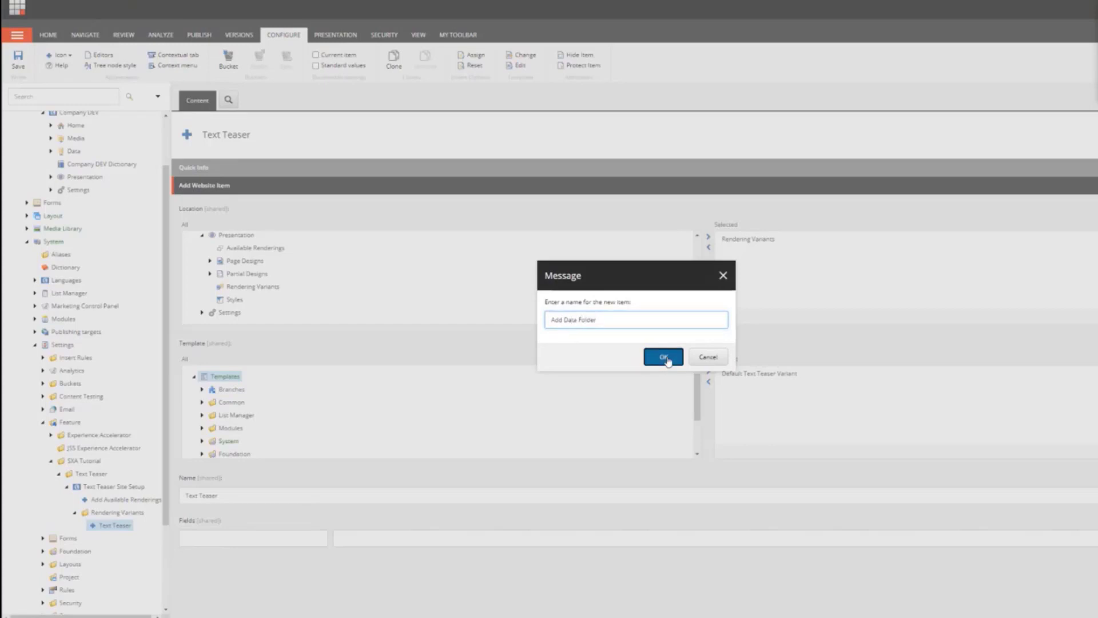
pyautogui.click(662, 357)
# Step: Set Add Data Folder's location to Data, its template to Text Teaser Folder, its name to Text Teasers, and save
pyautogui.doubleClick(229, 282)
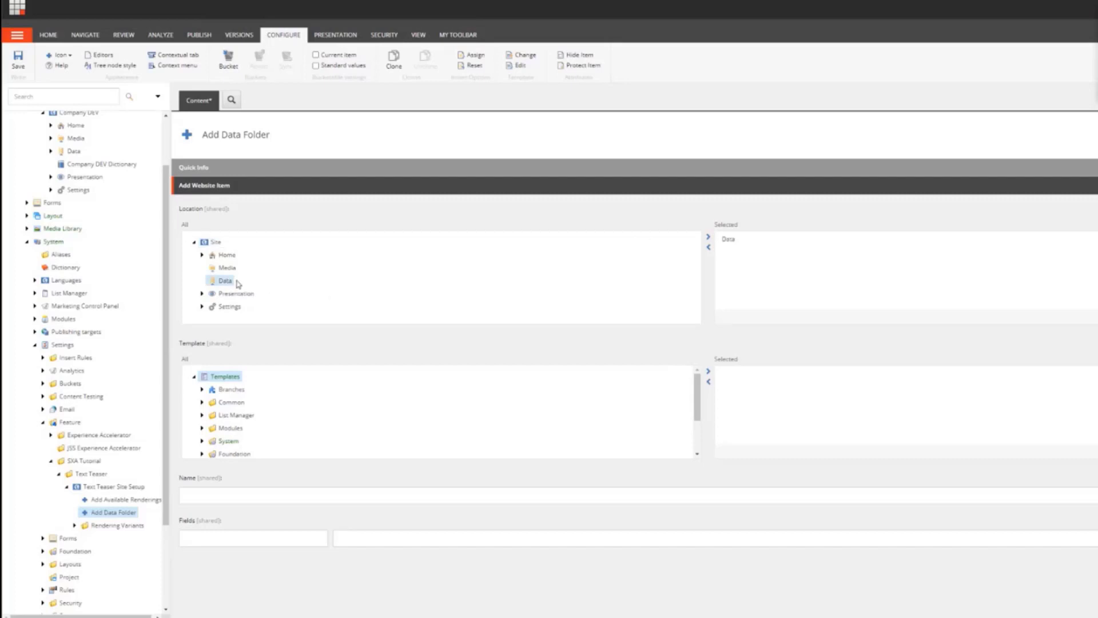
pyautogui.scroll(-2, 289, 424)
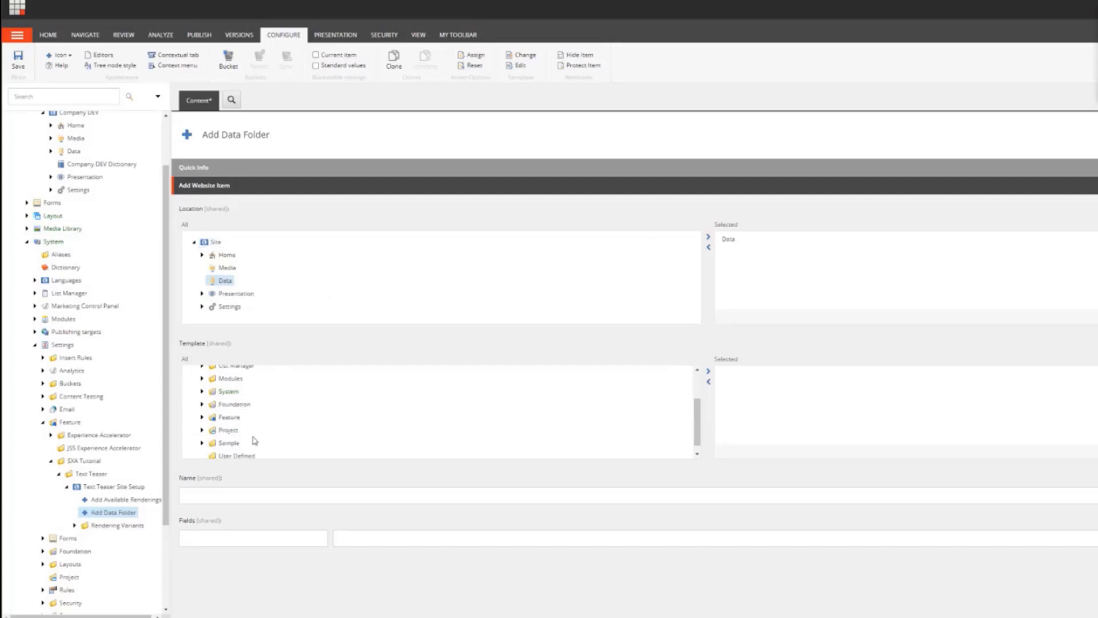
pyautogui.click(203, 418)
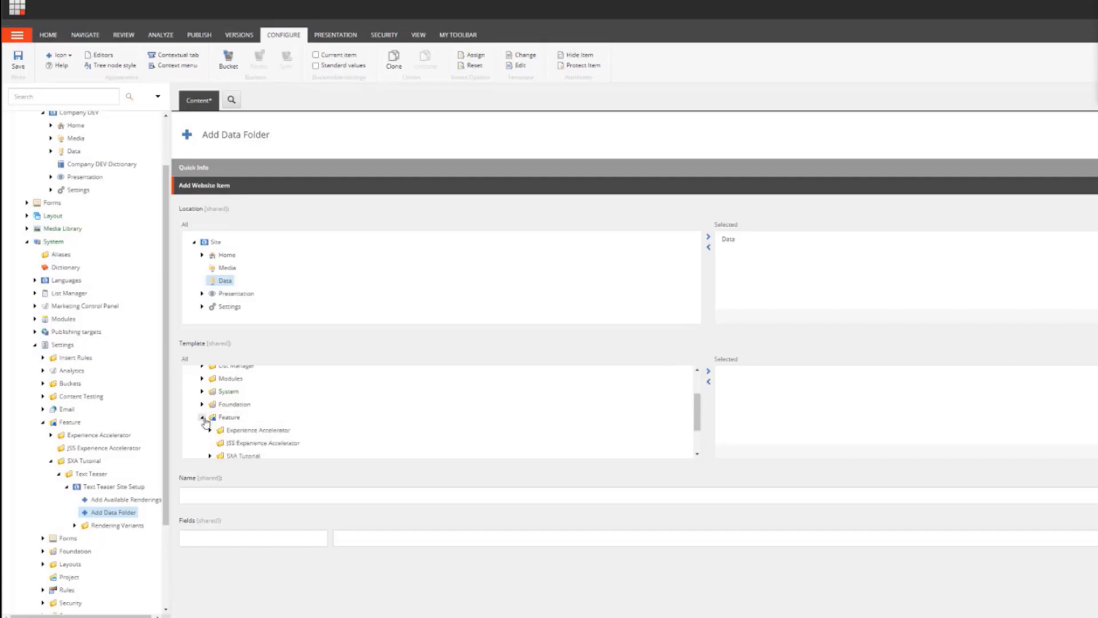
pyautogui.click(210, 456)
pyautogui.scroll(-1, 248, 436)
pyautogui.scroll(-1, 248, 435)
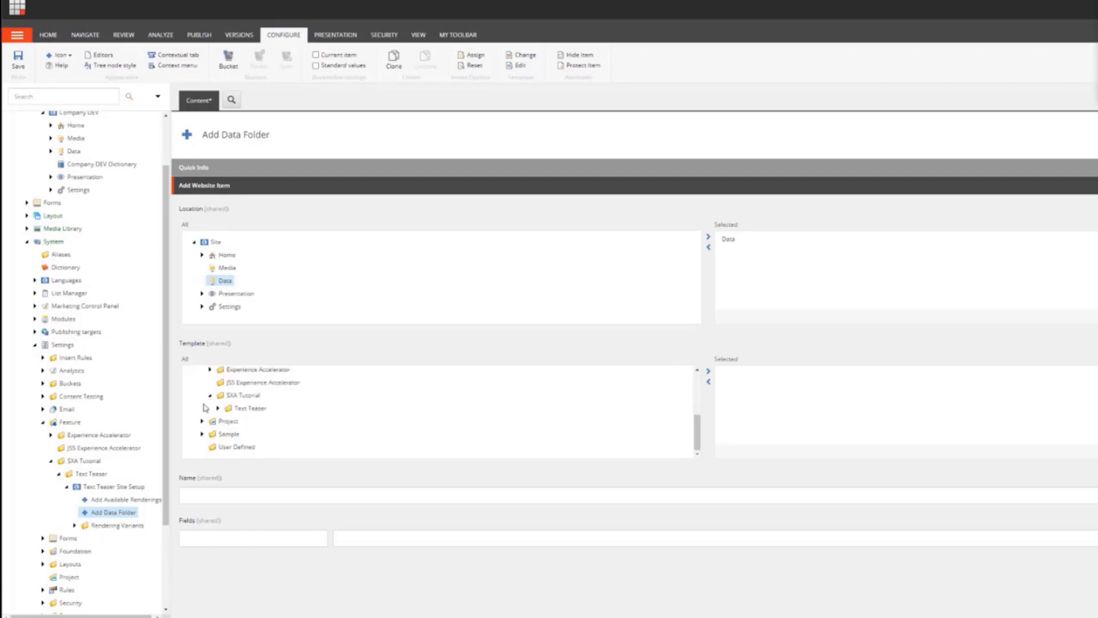
pyautogui.click(218, 408)
pyautogui.click(225, 421)
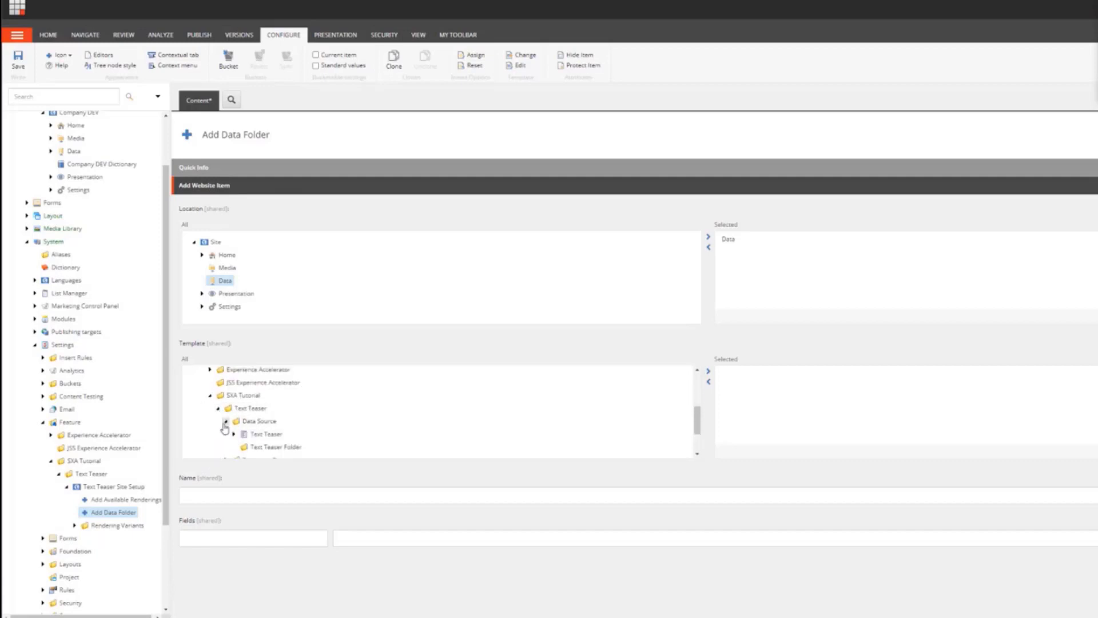
pyautogui.doubleClick(252, 447)
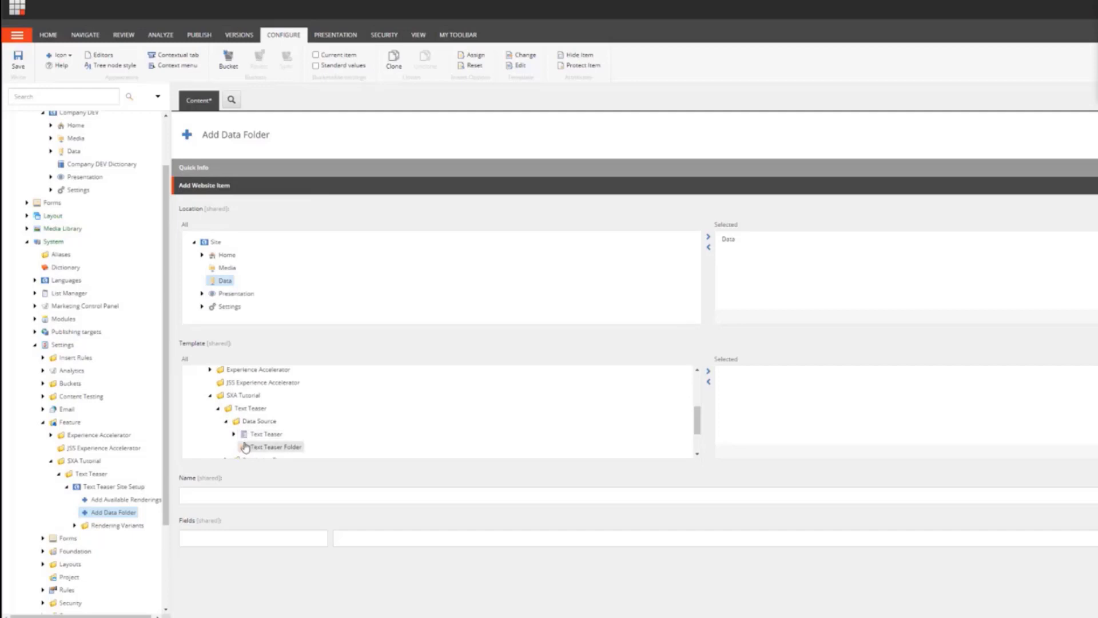
pyautogui.click(240, 496)
pyautogui.write('text Tea')
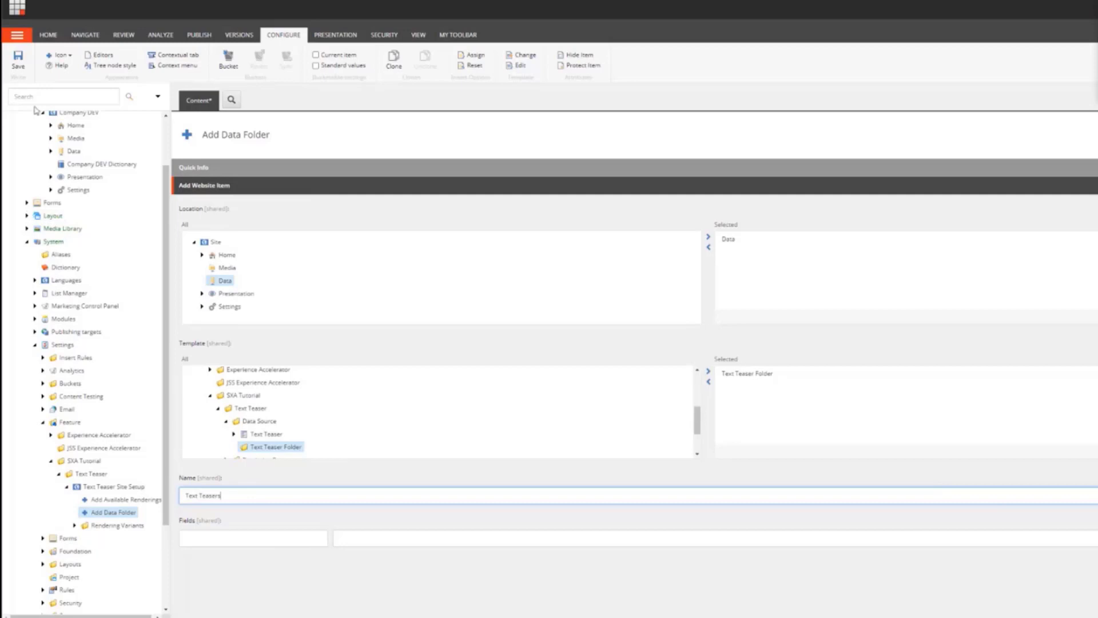
pyautogui.click(18, 59)
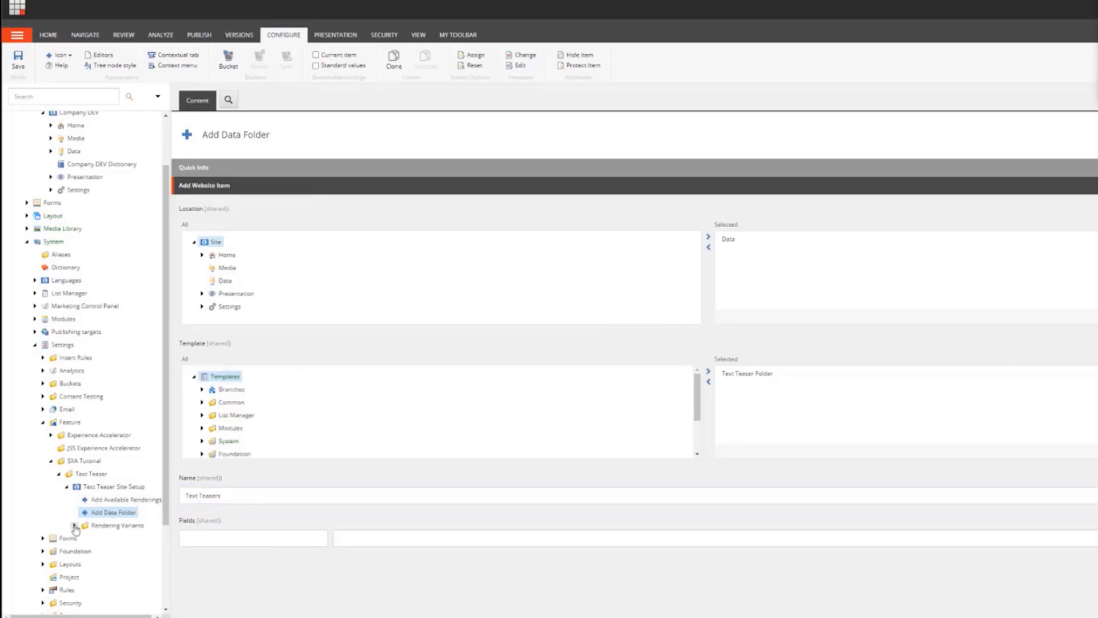
# Step: Under $name in the Default Text Teaser Variant branch template, insert a variant definition named Default
pyautogui.click(27, 243)
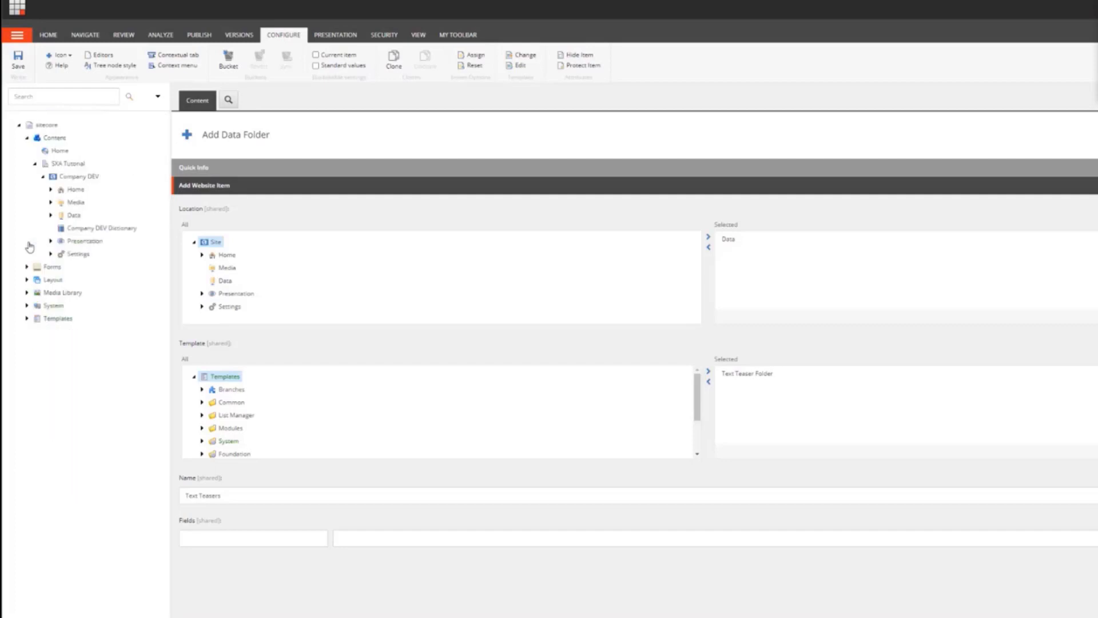
pyautogui.click(27, 318)
pyautogui.click(34, 332)
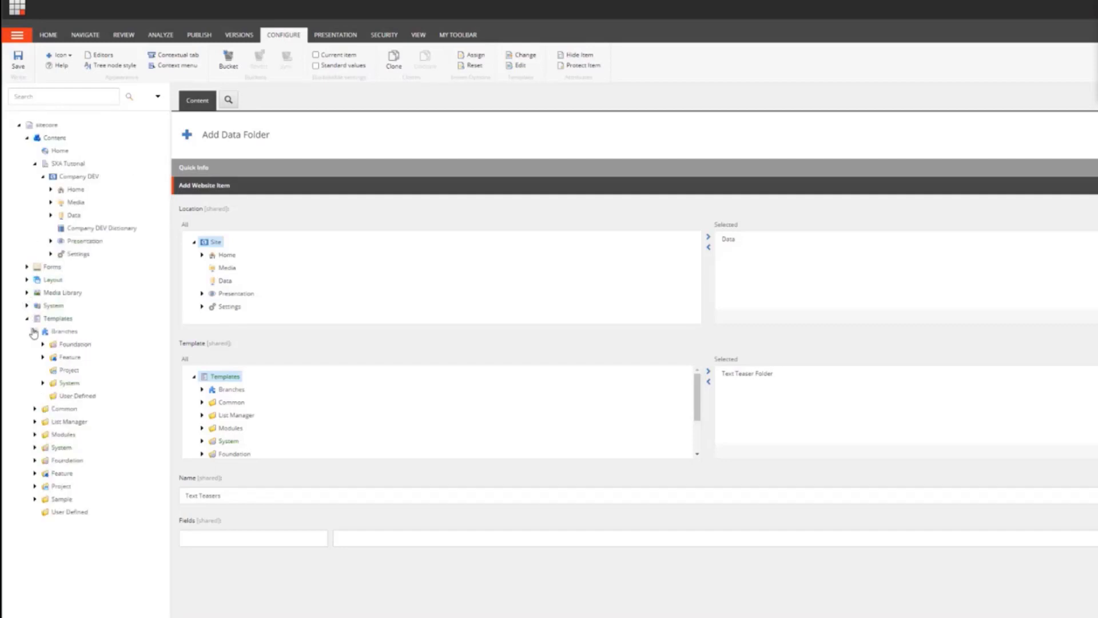
pyautogui.click(42, 357)
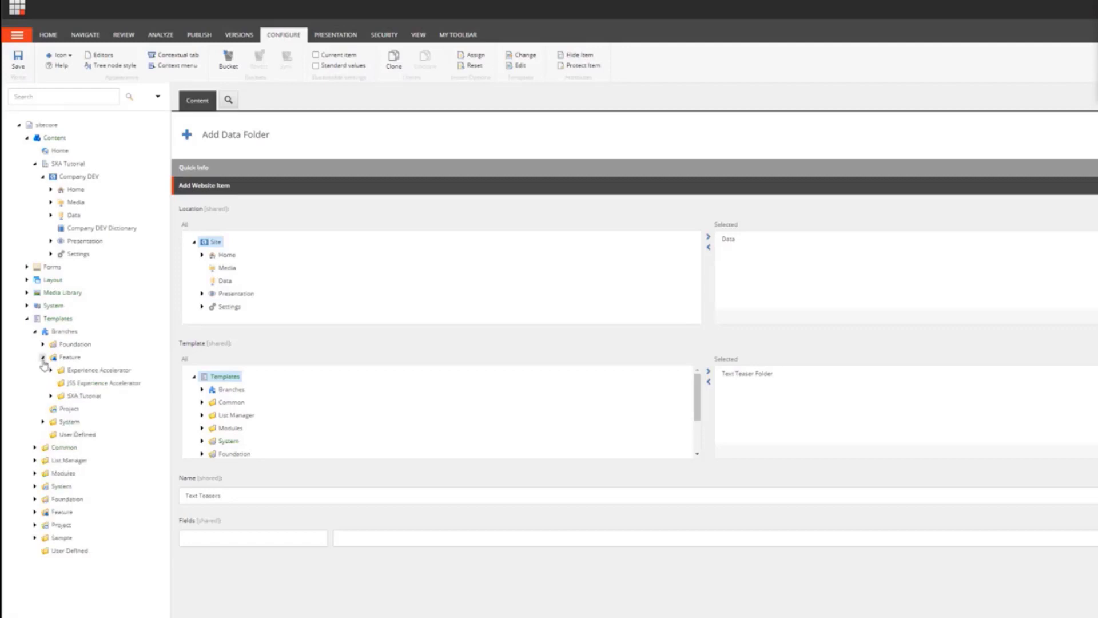
pyautogui.click(51, 396)
pyautogui.click(59, 409)
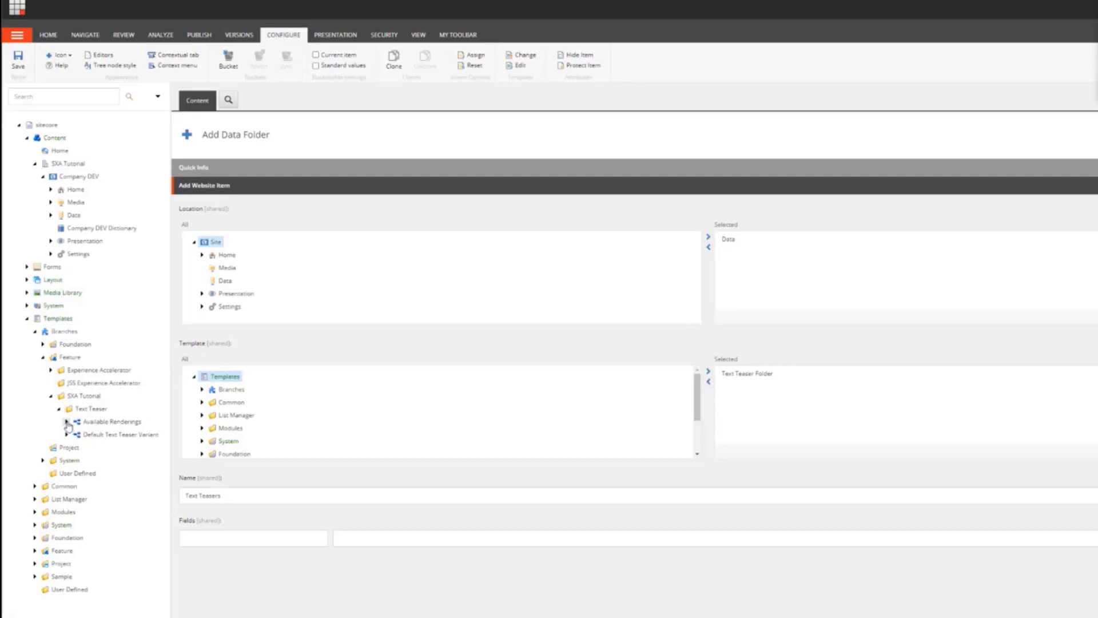
pyautogui.click(66, 422)
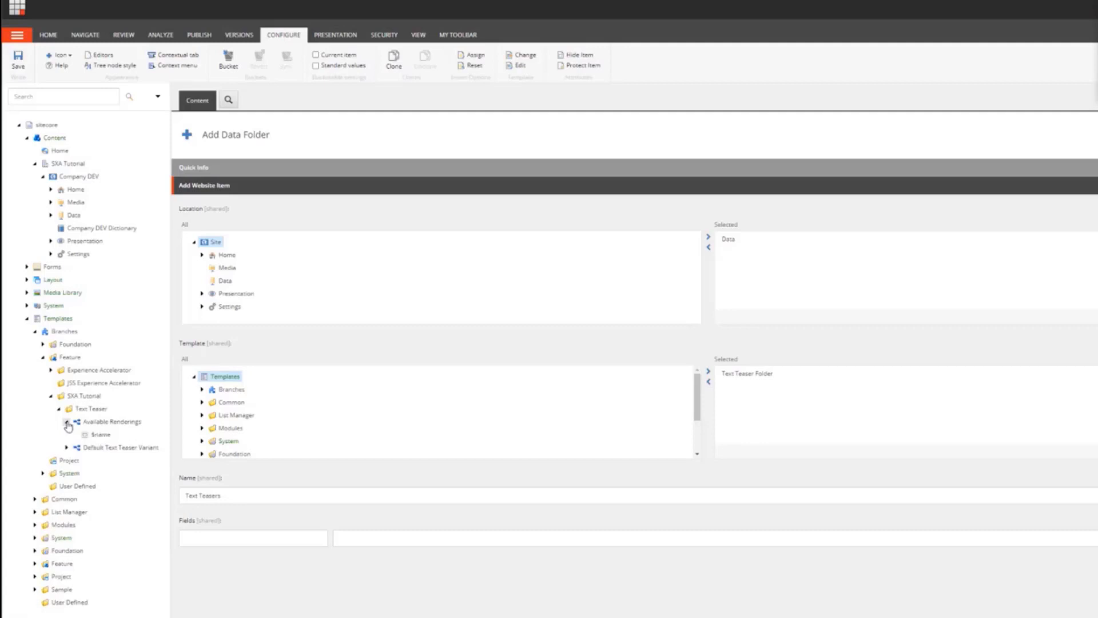
pyautogui.click(66, 422)
pyautogui.click(66, 434)
pyautogui.click(80, 448)
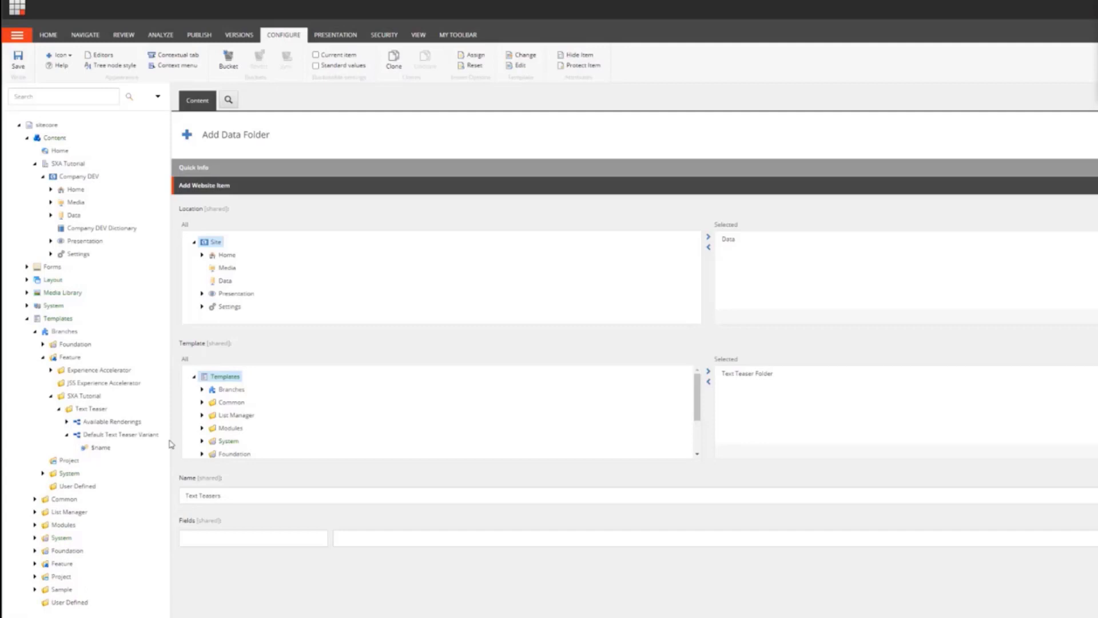
pyautogui.moveTo(177, 441); pyautogui.dragTo(168, 456)
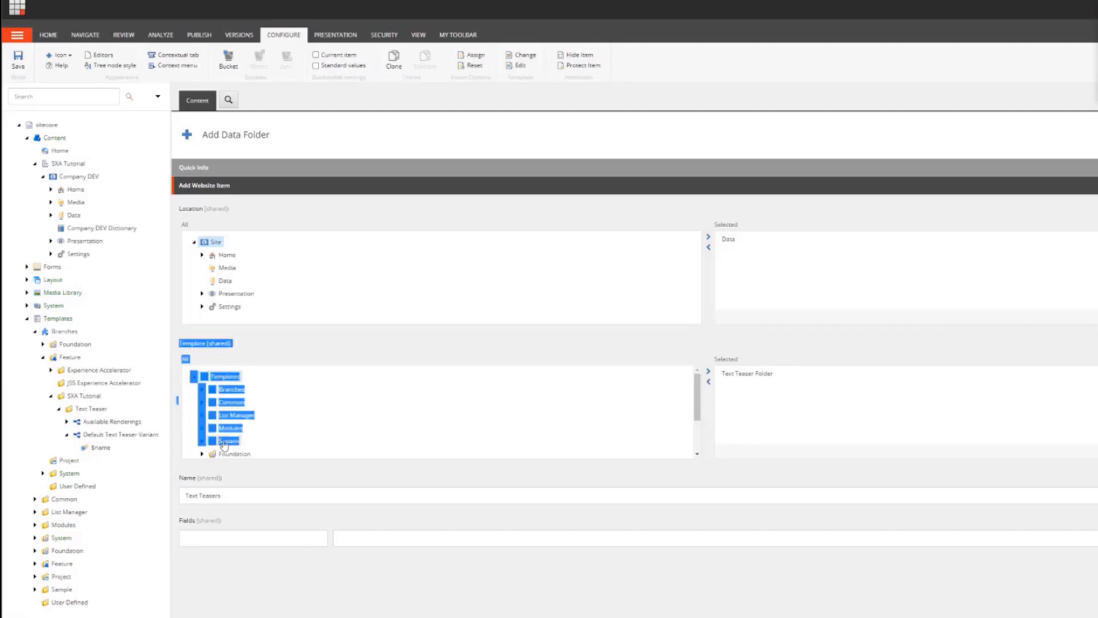
pyautogui.rightClick(101, 450)
pyautogui.moveTo(125, 458)
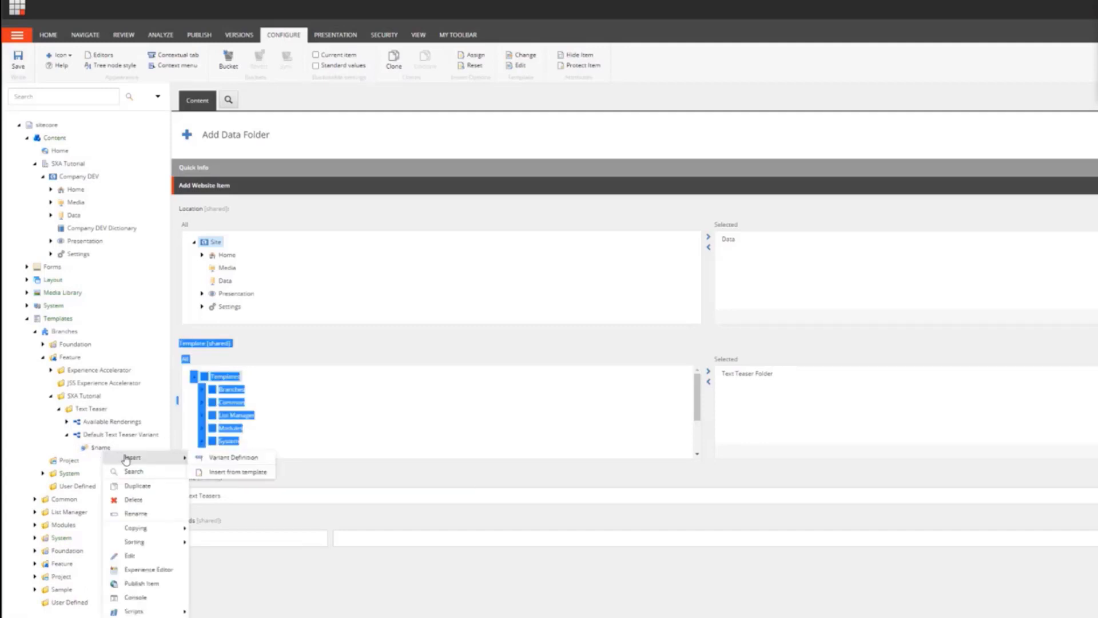
pyautogui.click(214, 459)
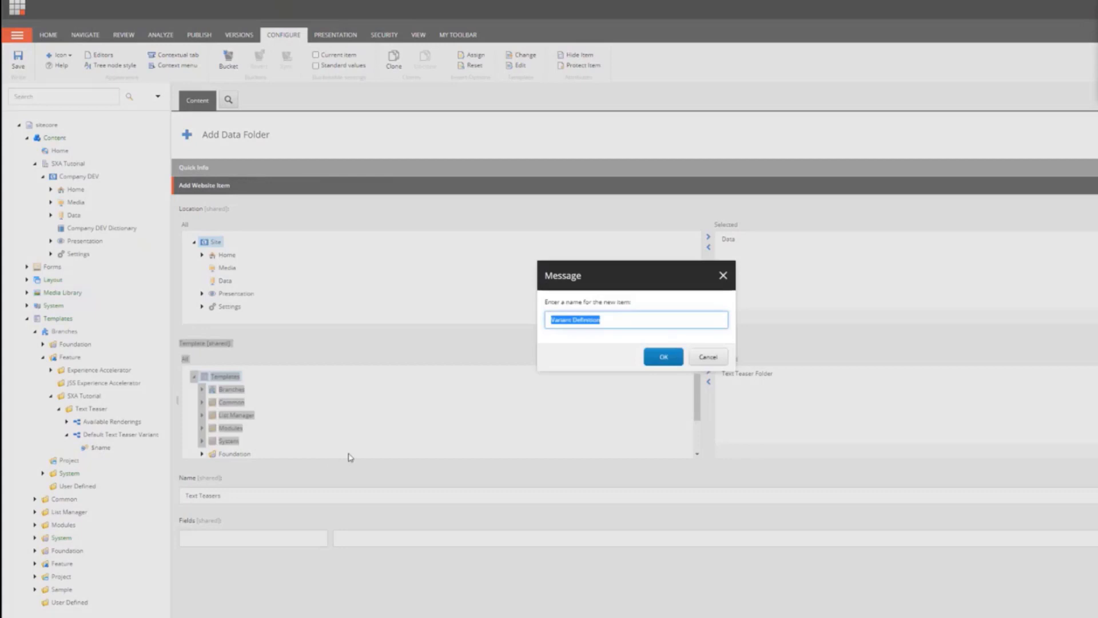
pyautogui.write('Default')
pyautogui.click(655, 356)
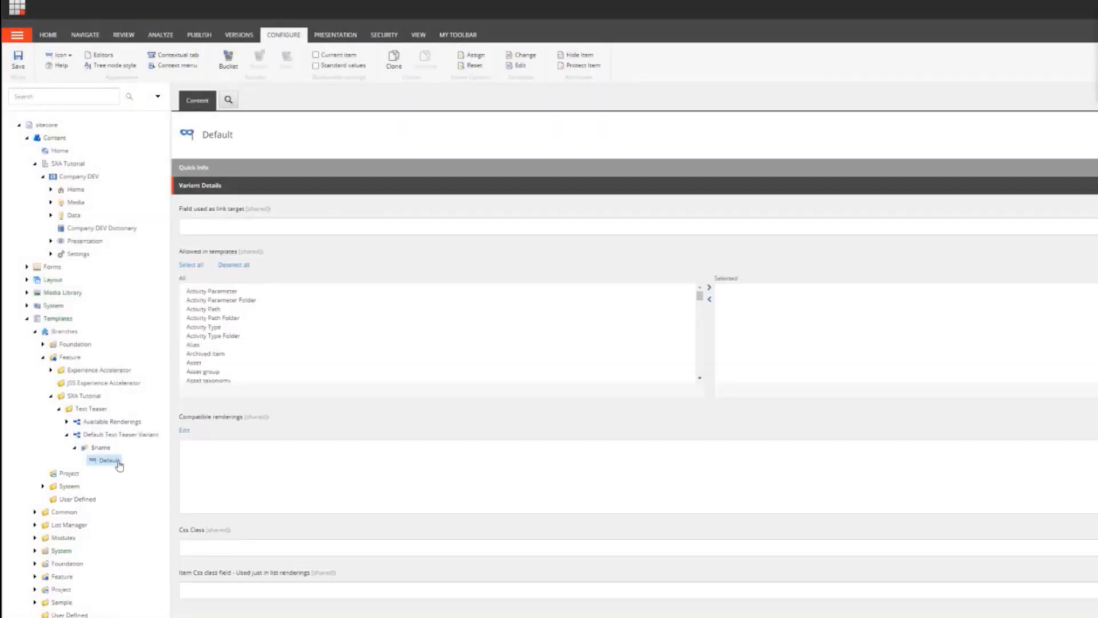
# Step: Insert a Section item named label-div into the Default variant definition
pyautogui.rightClick(122, 461)
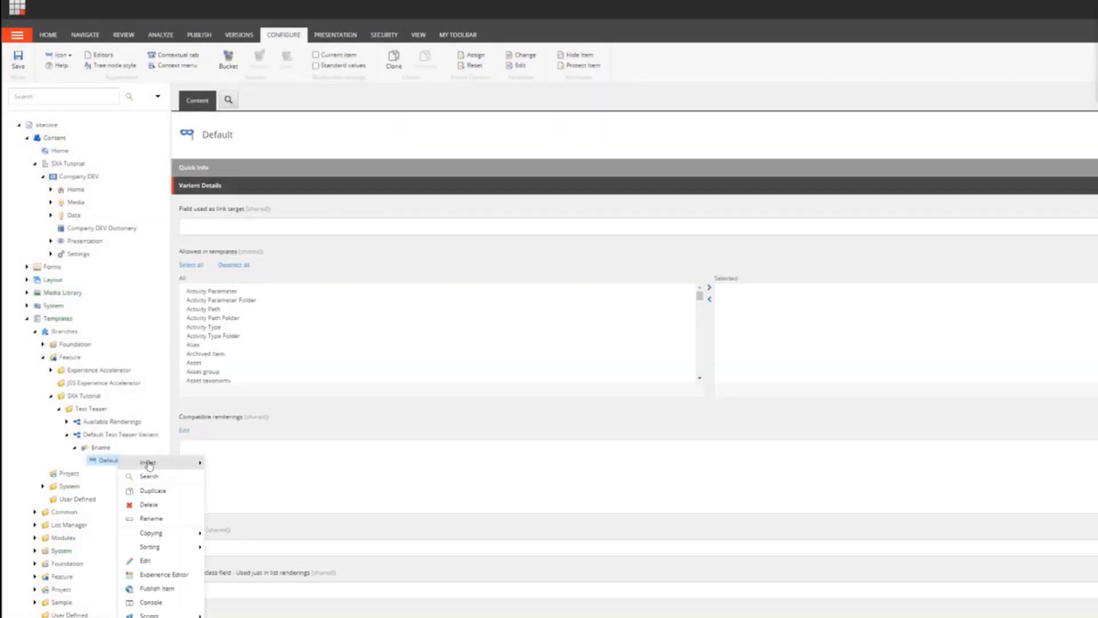
pyautogui.moveTo(149, 465)
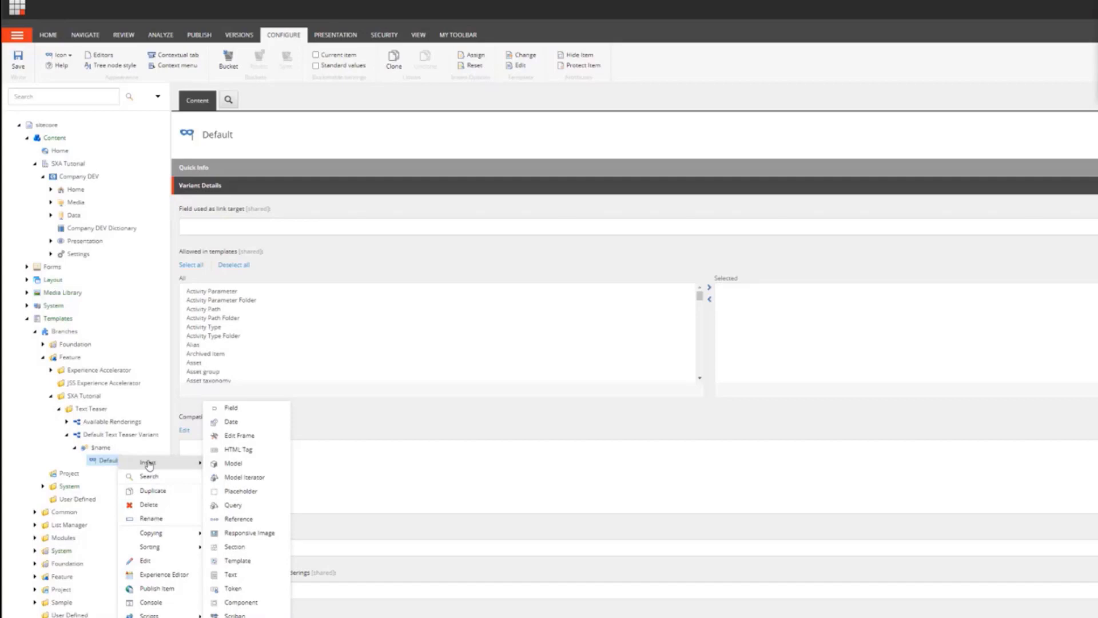
pyautogui.click(235, 542)
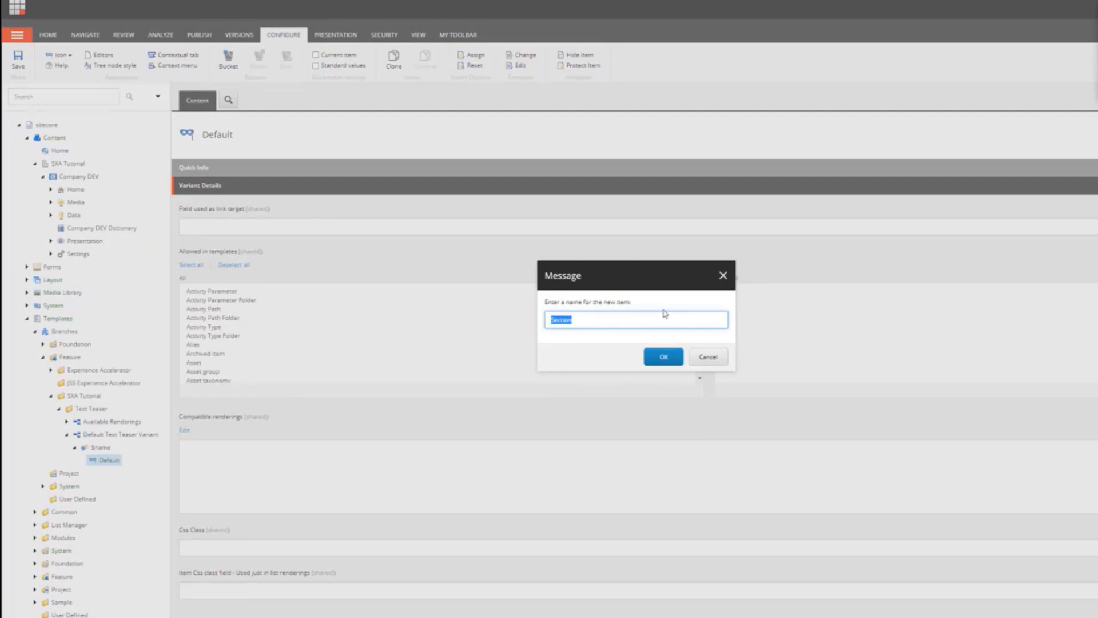
pyautogui.write('div')
pyautogui.write('label')
pyautogui.click(664, 357)
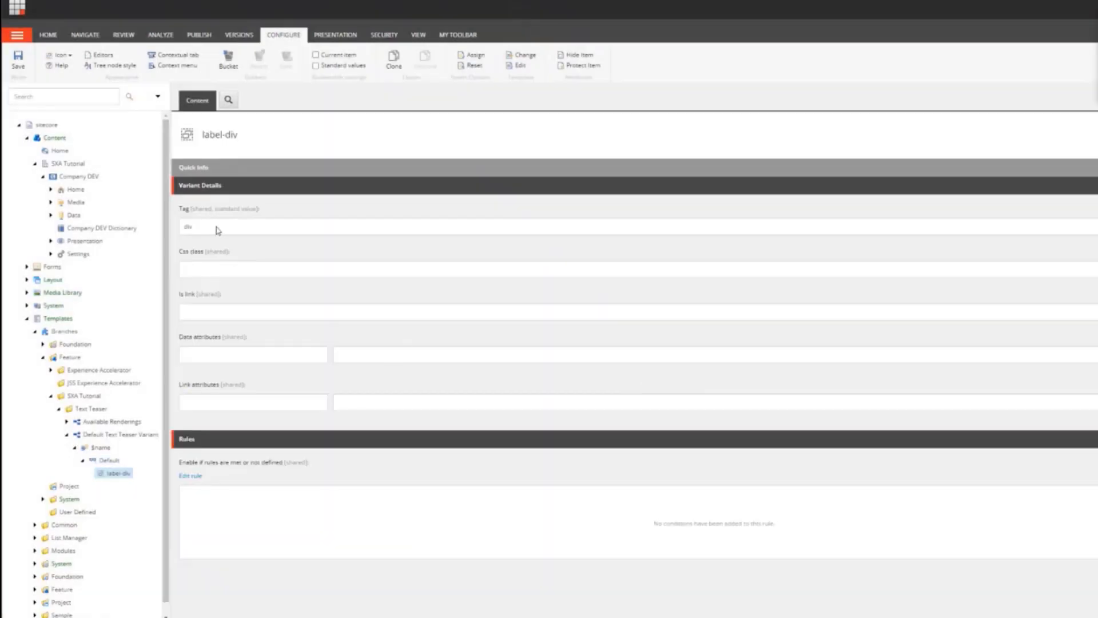
# Step: Set the label-div section's CSS class to col-12 and save the item
pyautogui.click(221, 226)
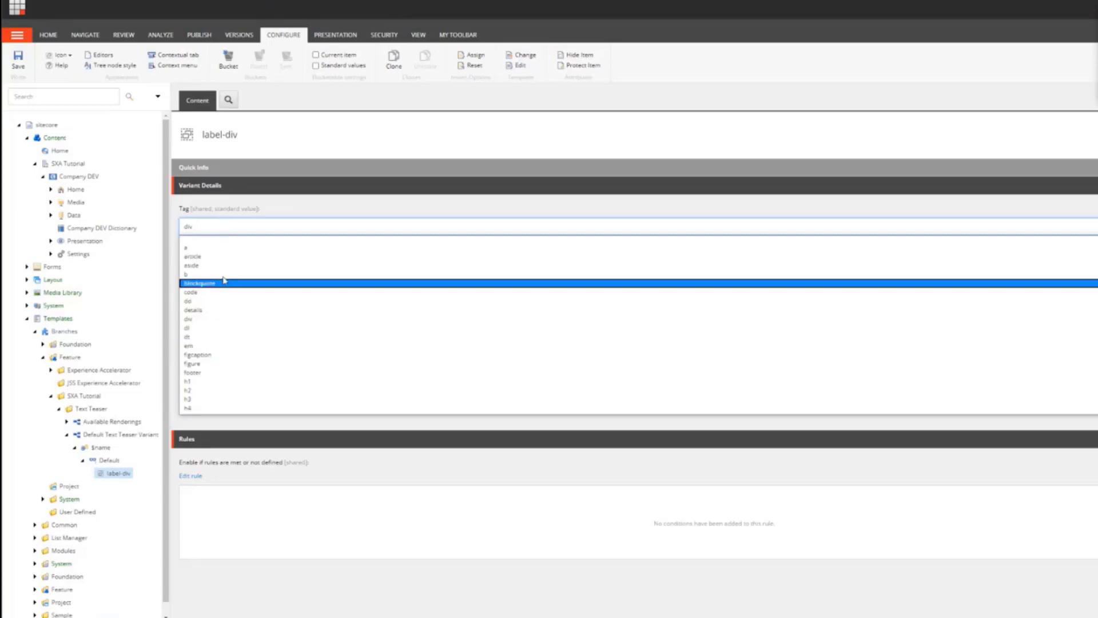
pyautogui.click(221, 232)
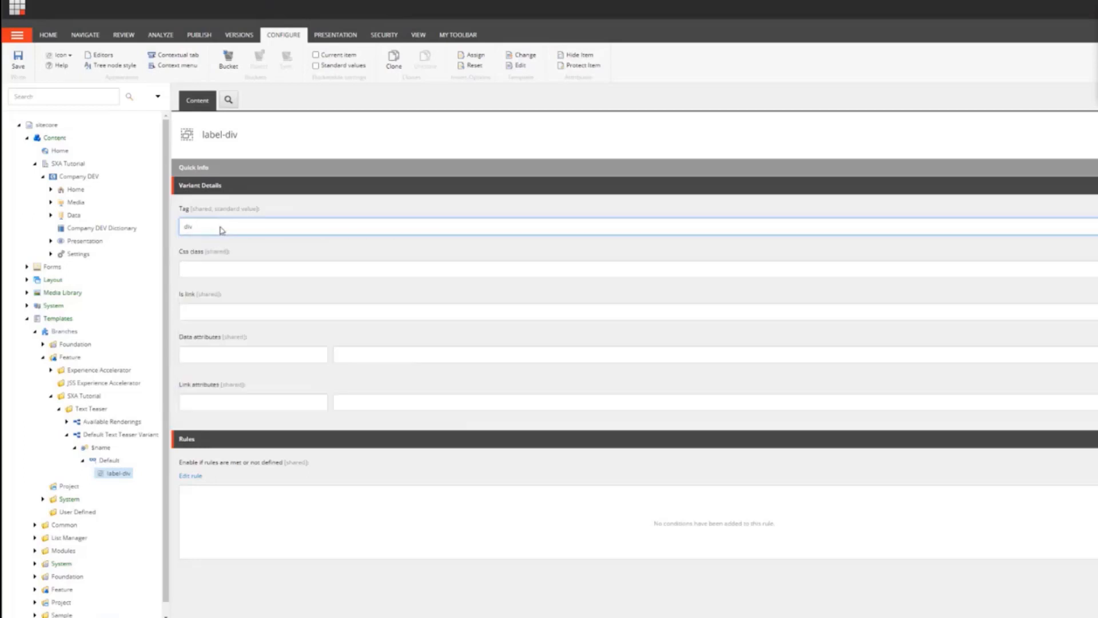
pyautogui.click(215, 269)
pyautogui.write('col')
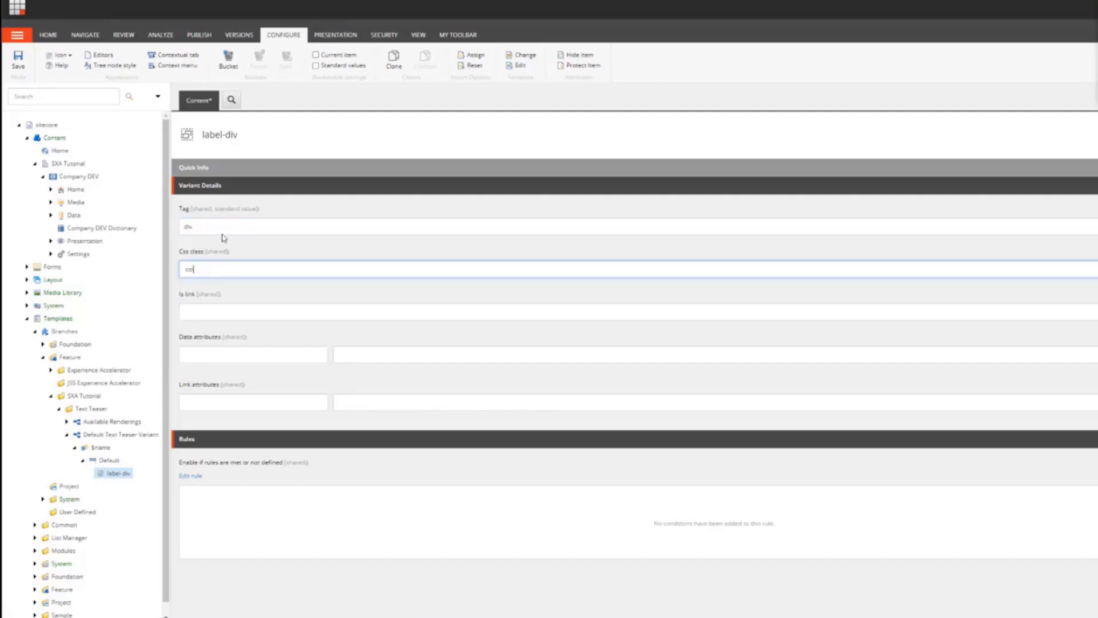
pyautogui.write('-12')
pyautogui.click(24, 62)
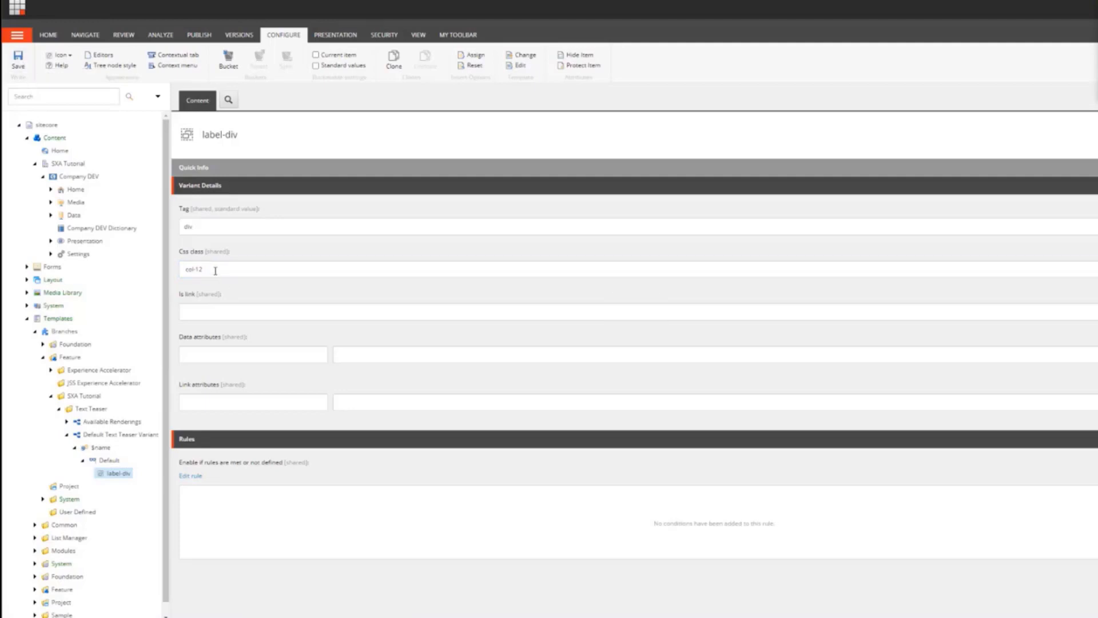
# Step: Insert a Field item named Label under the label-div section
pyautogui.rightClick(119, 477)
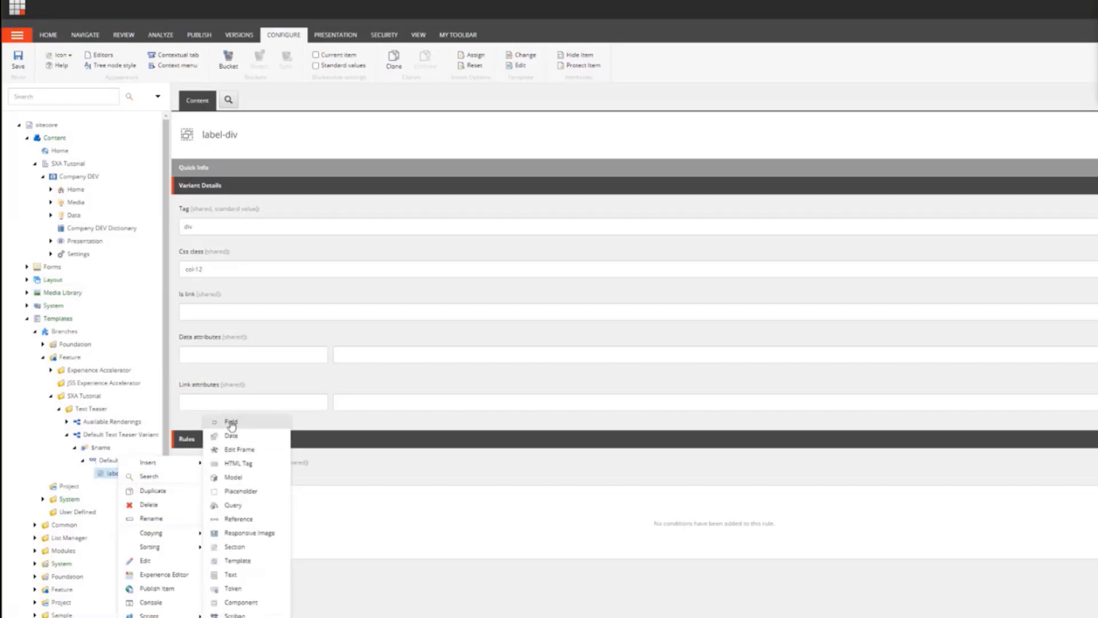
pyautogui.click(231, 423)
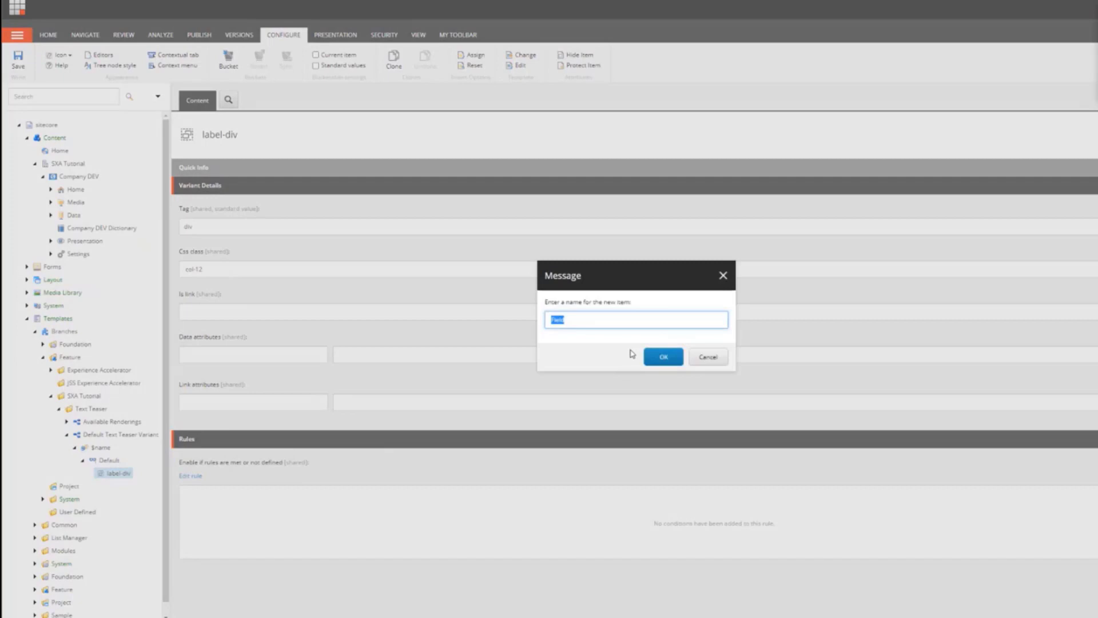
pyautogui.write('lab')
pyautogui.click(661, 358)
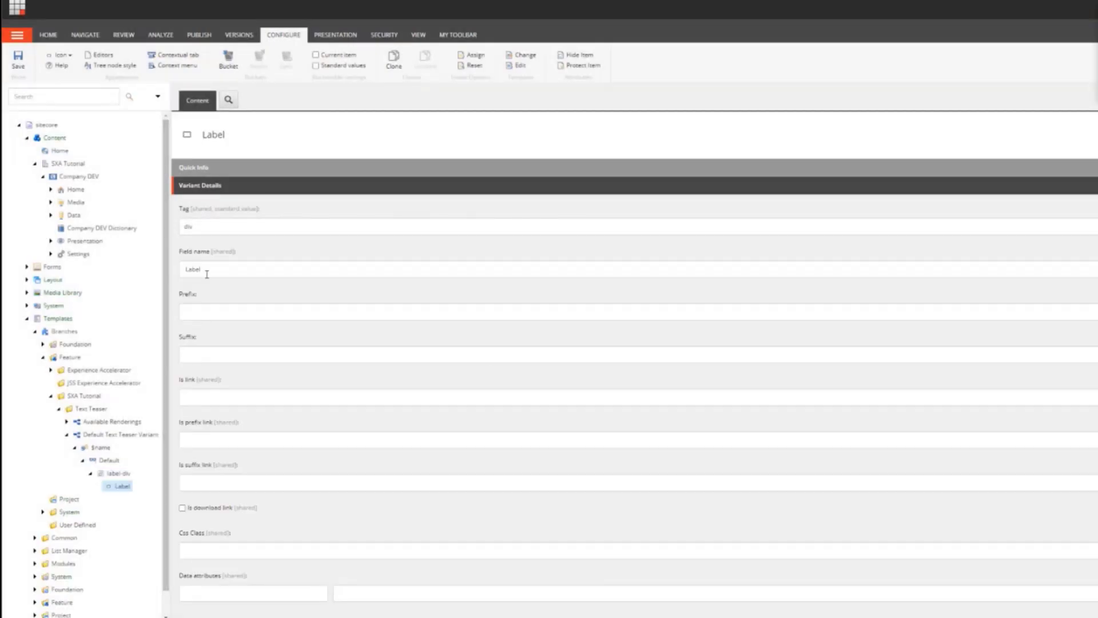
# Step: Set the Label field's tag to span and save the item
pyautogui.doubleClick(207, 274)
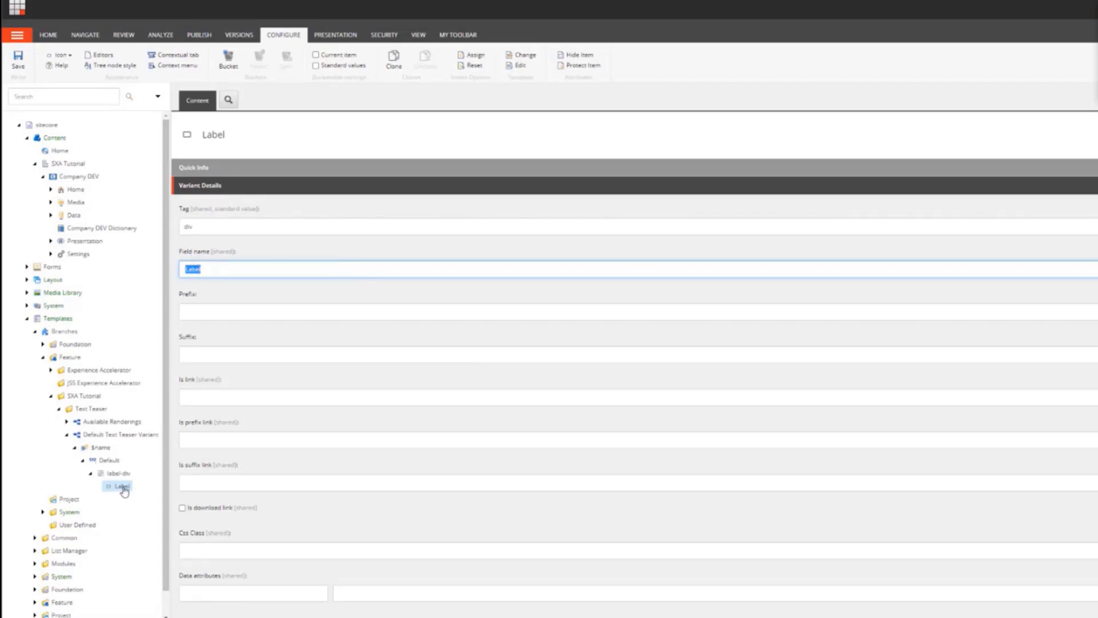
pyautogui.click(213, 269)
pyautogui.moveTo(221, 268); pyautogui.dragTo(167, 298)
pyautogui.click(232, 227)
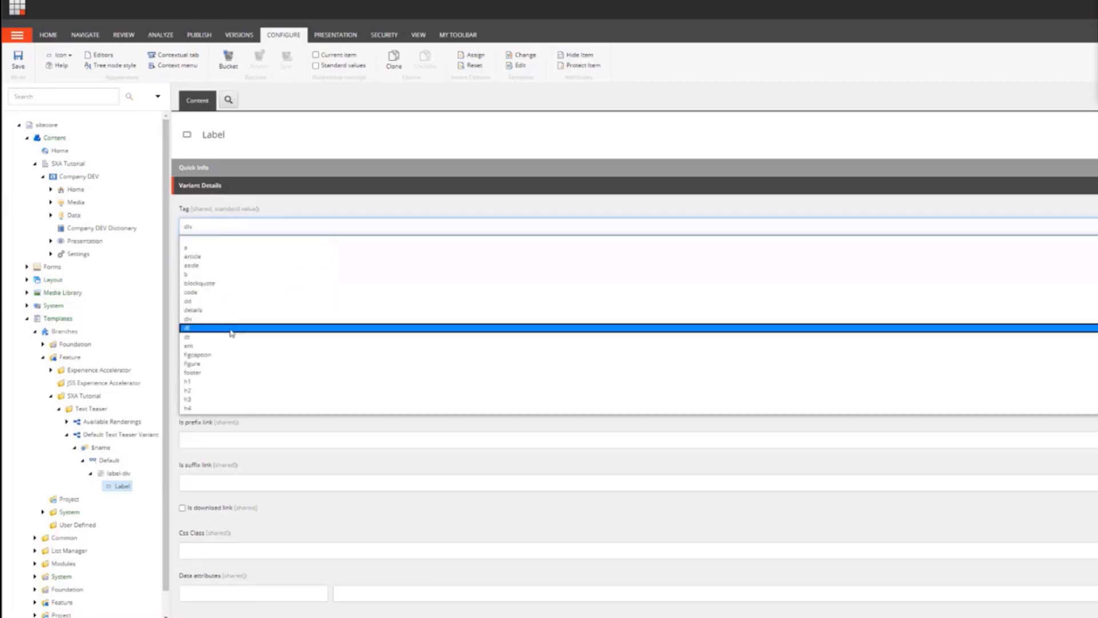
pyautogui.scroll(-3, 232, 383)
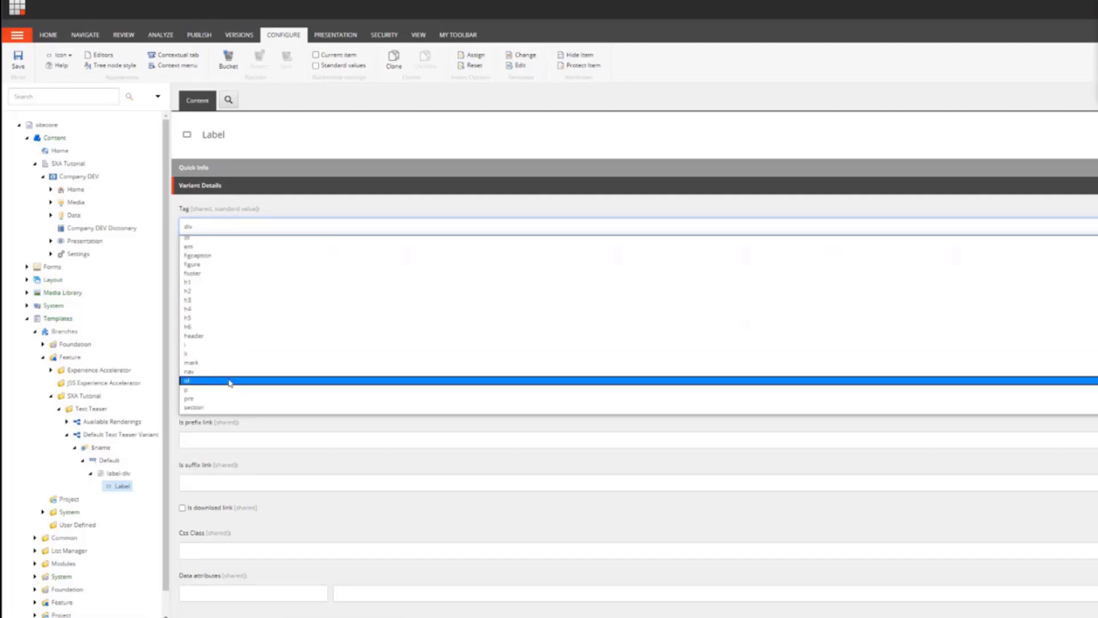
pyautogui.scroll(-3, 229, 396)
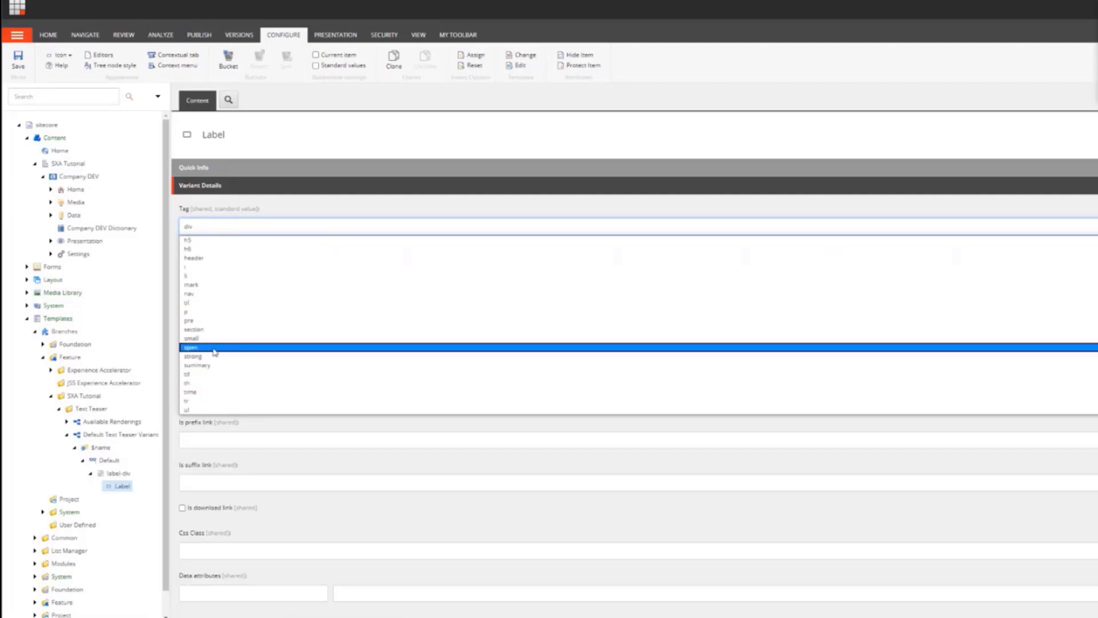
pyautogui.click(215, 350)
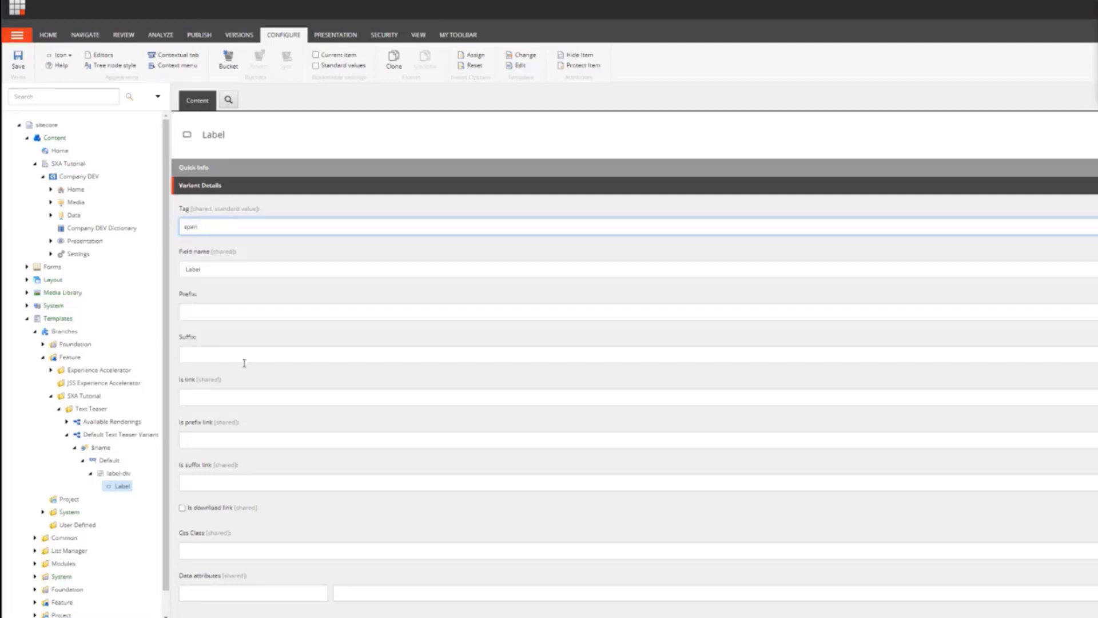
pyautogui.click(19, 67)
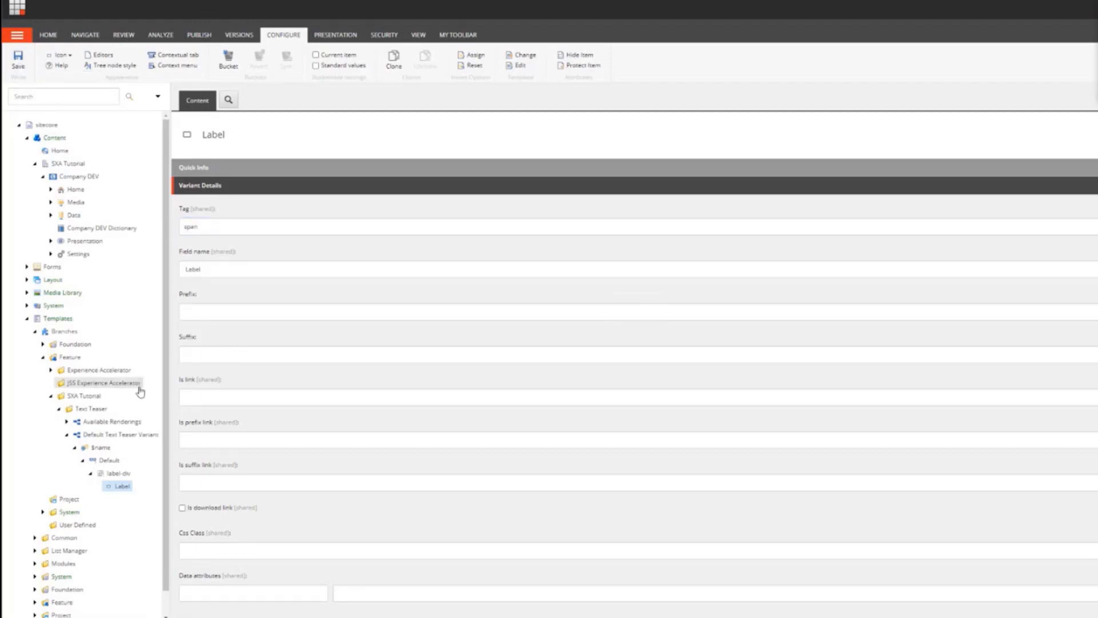
# Step: Try to insert a Section named " headline column" into the Default variant definition
pyautogui.click(90, 474)
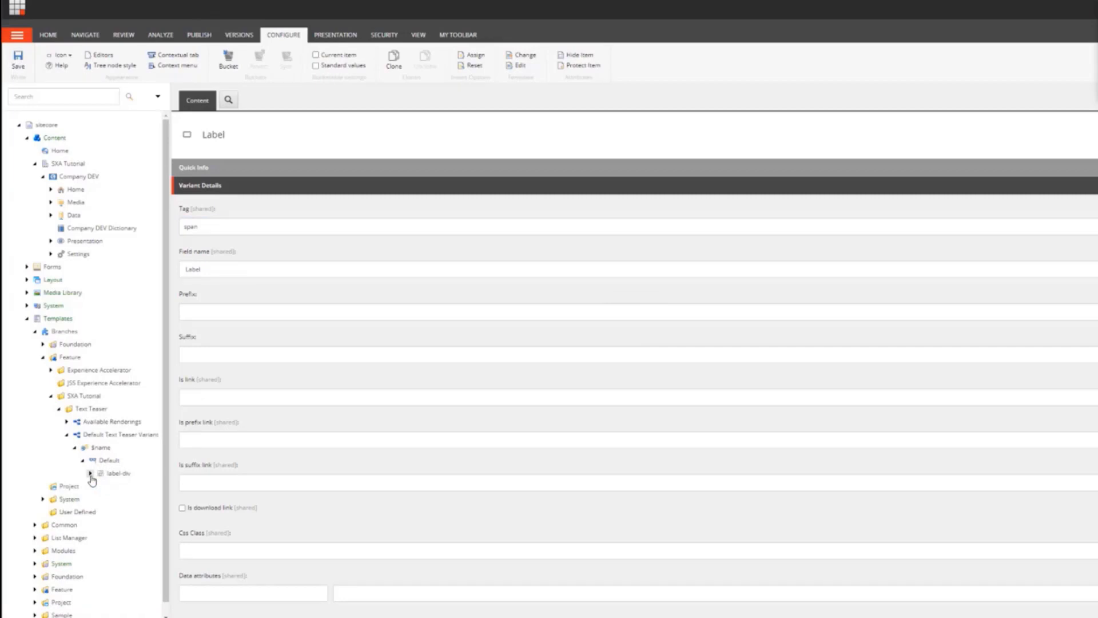
pyautogui.rightClick(111, 473)
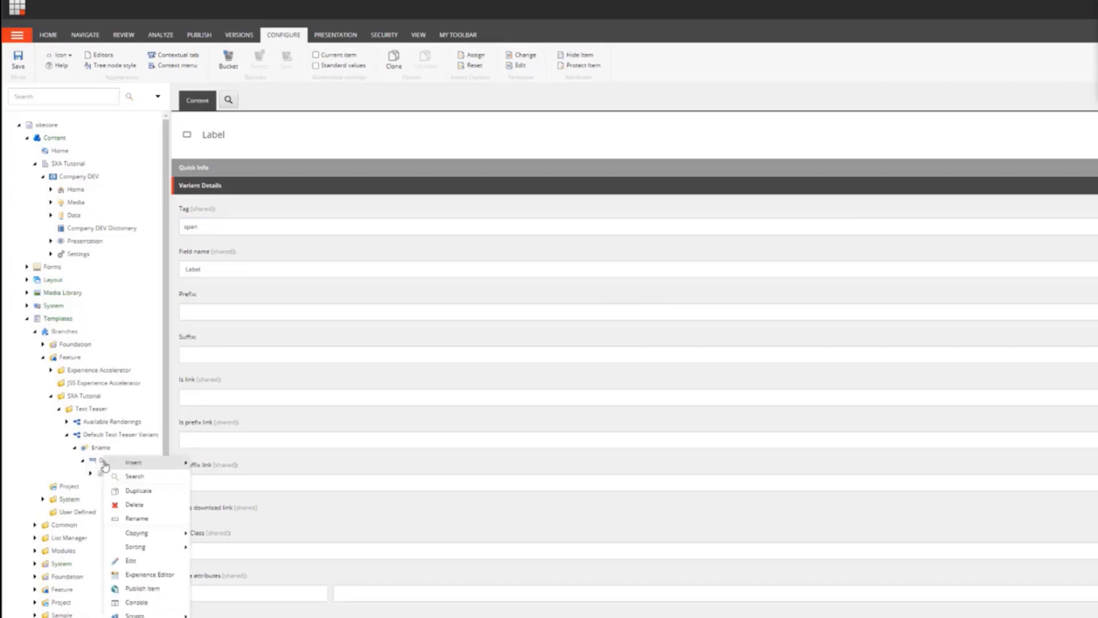
pyautogui.moveTo(145, 464)
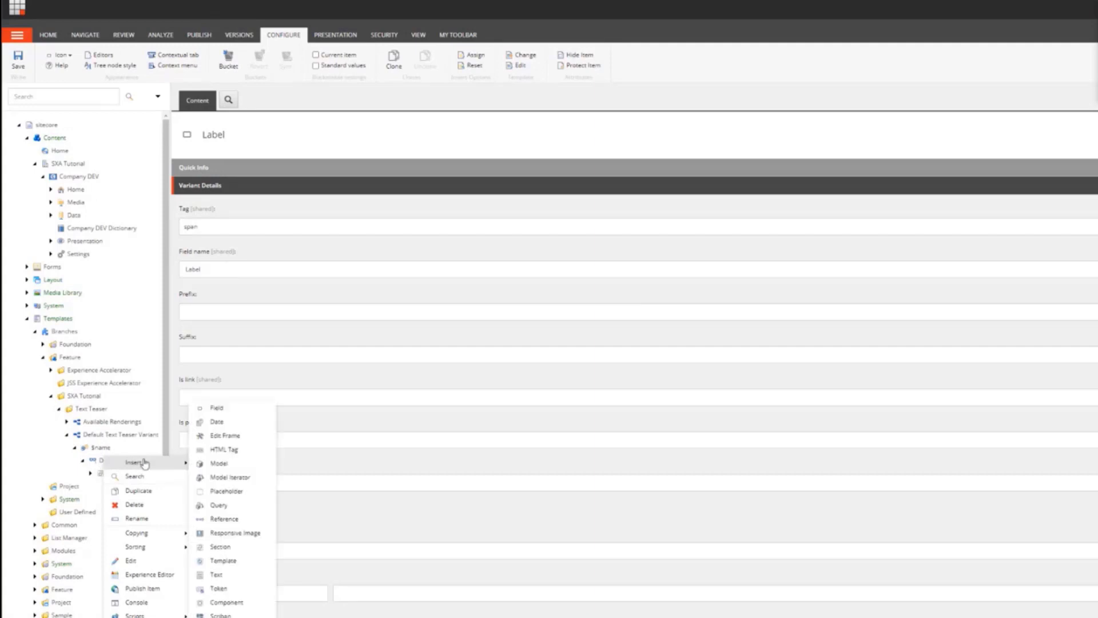
pyautogui.click(232, 547)
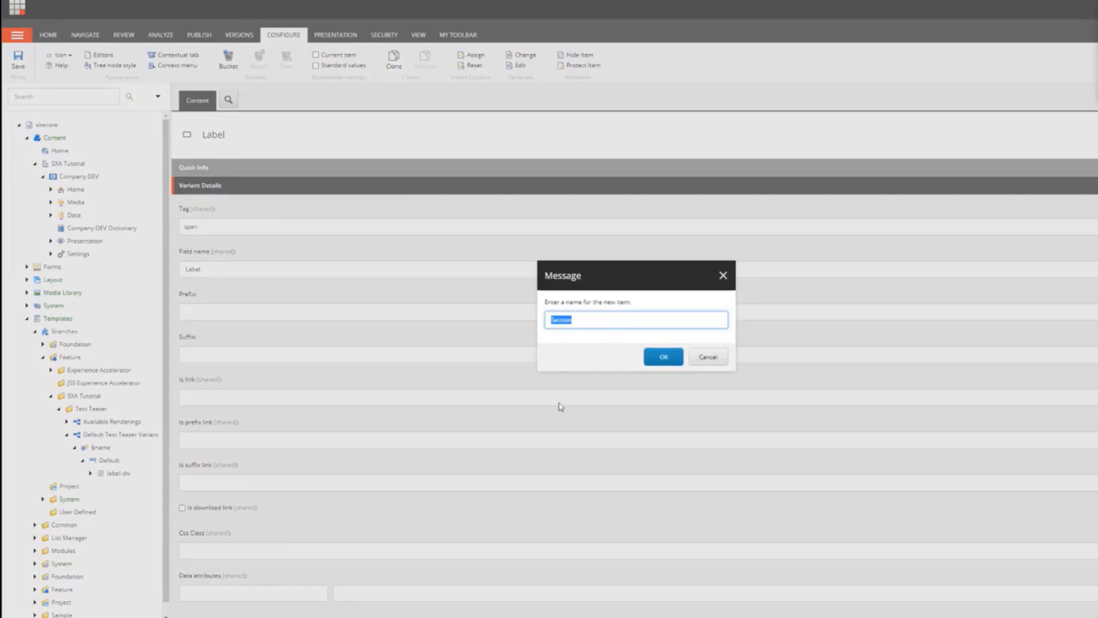
pyautogui.write('col 1')
pyautogui.write('headline')
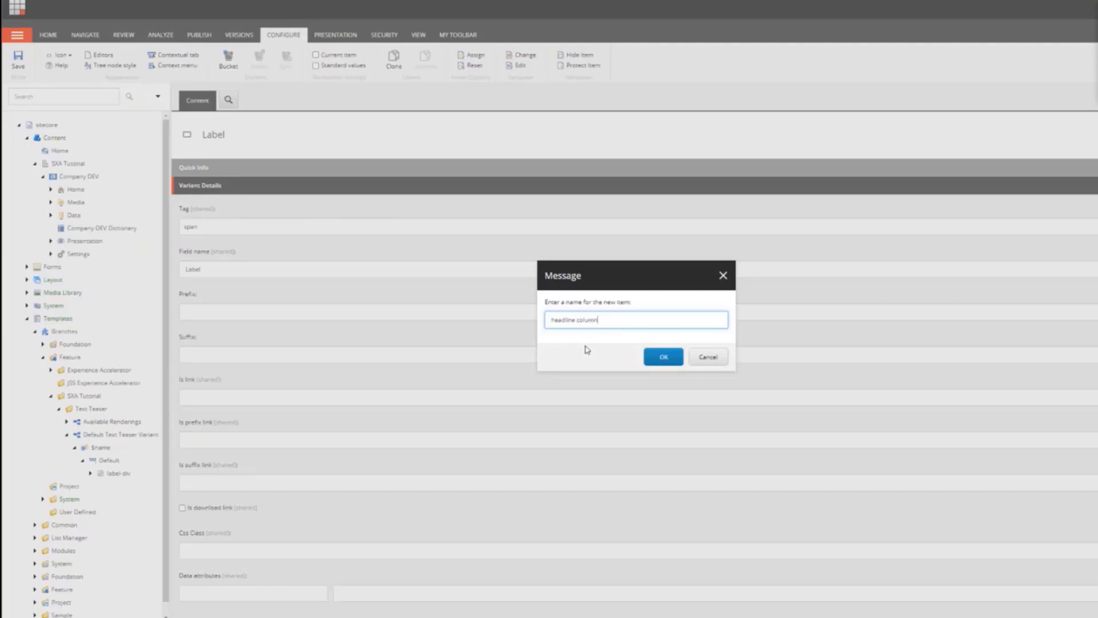
pyautogui.click(671, 356)
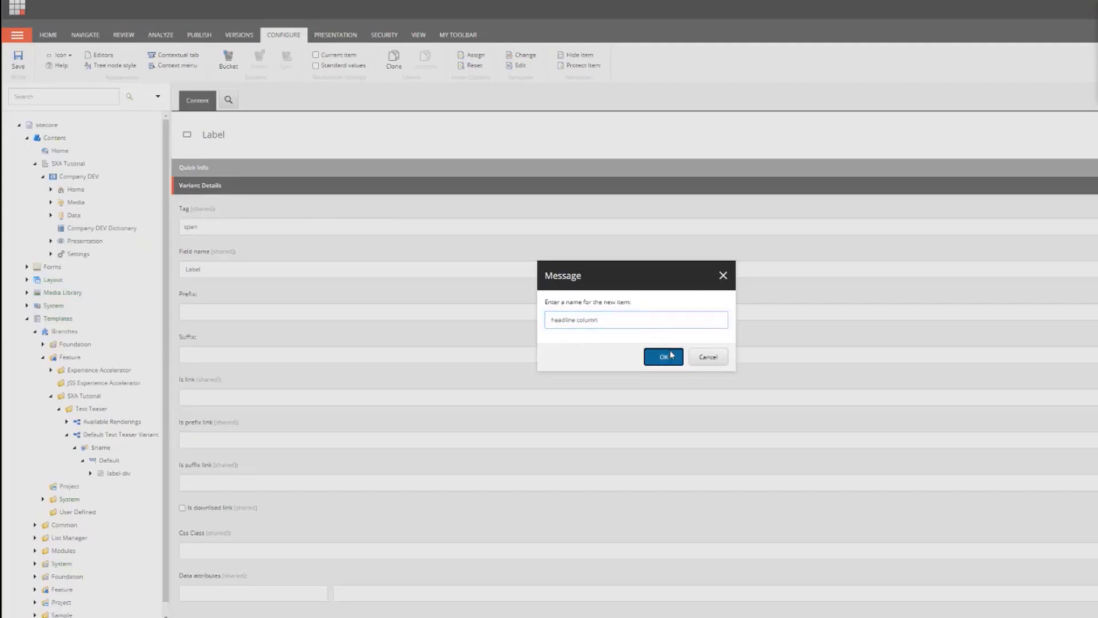
pyautogui.click(707, 353)
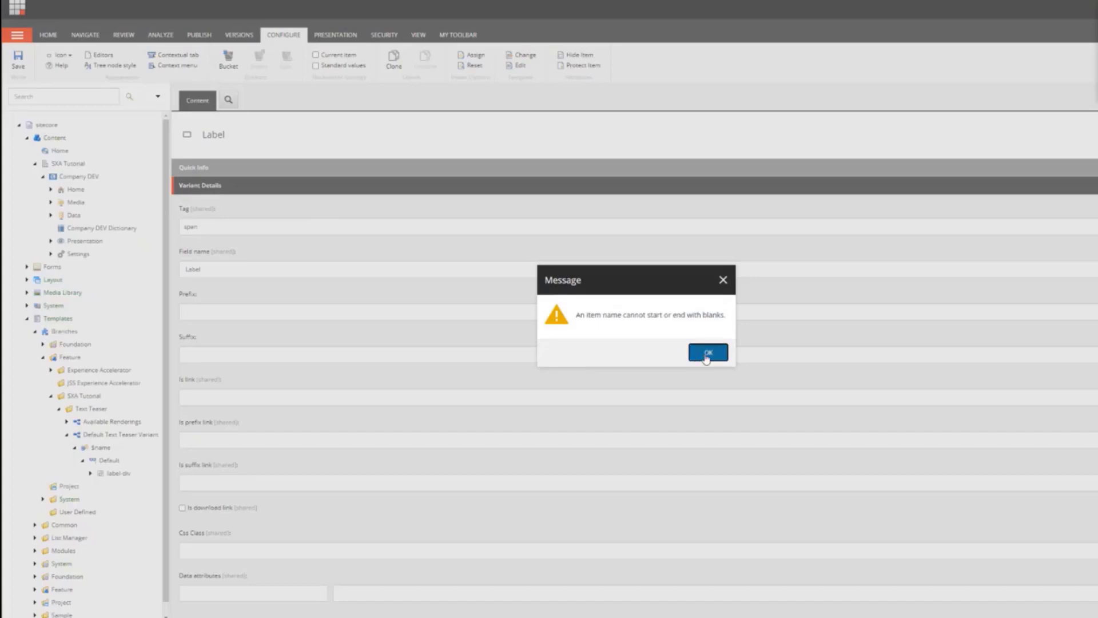
# Step: Insert a Section item named HeadlineColumn into the Default variant definition
pyautogui.rightClick(114, 462)
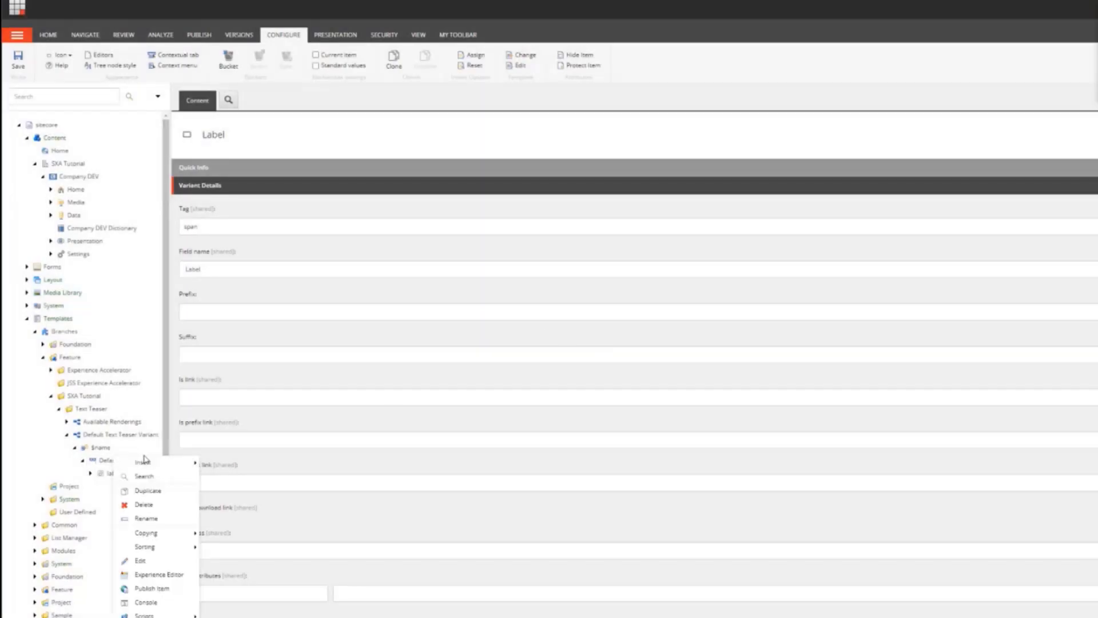
pyautogui.moveTo(171, 462)
pyautogui.click(221, 546)
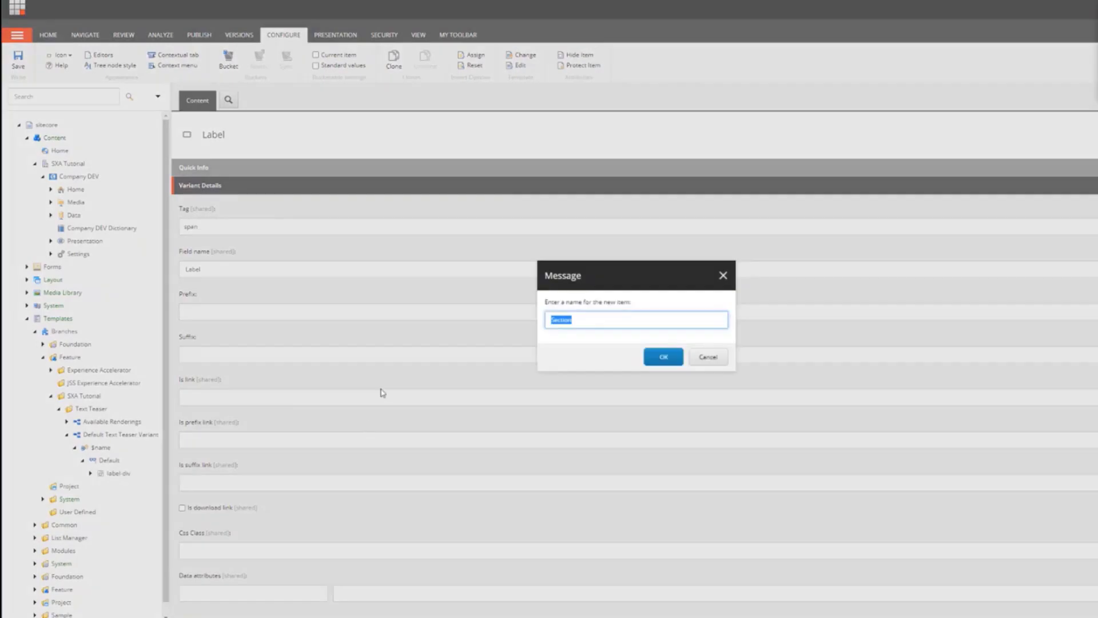
pyautogui.write('Headline Colum')
pyautogui.click(658, 358)
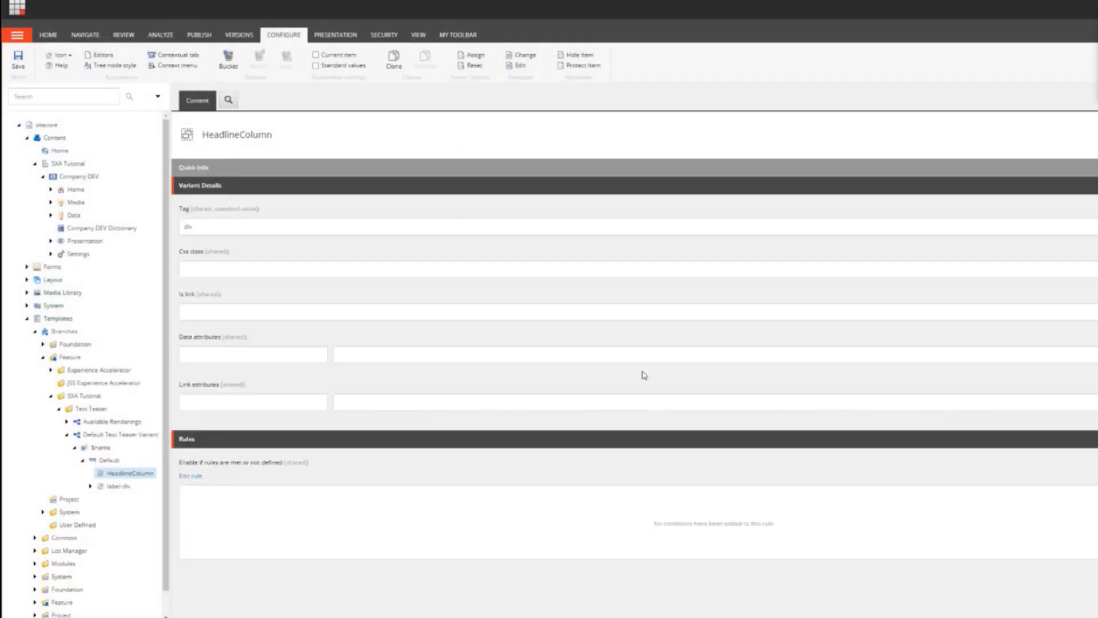
# Step: Sort HeadlineColumn last among the Default variant's children
pyautogui.rightClick(128, 477)
pyautogui.moveTo(171, 546)
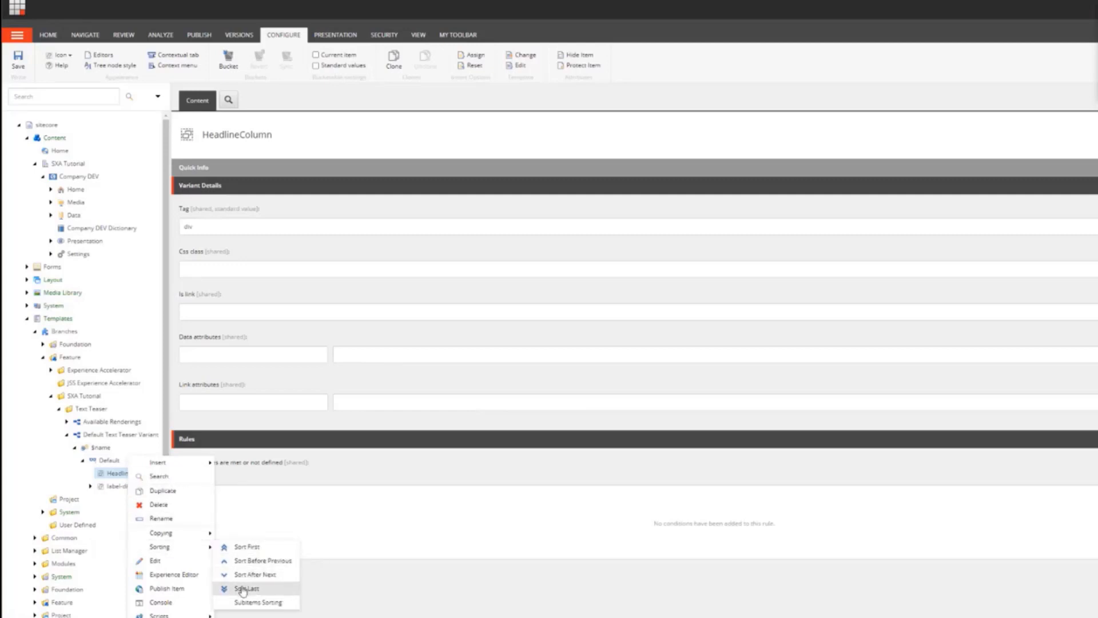
pyautogui.click(243, 589)
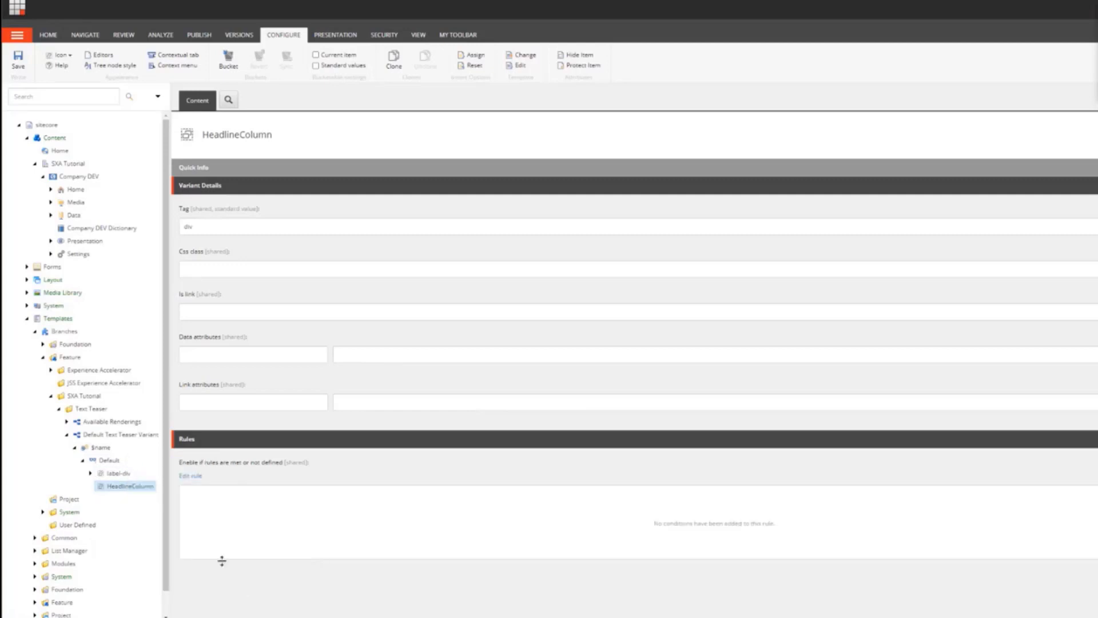
# Step: Set HeadlineColumn's CSS class to col-12 col-md-6 and save the item
pyautogui.rightClick(137, 488)
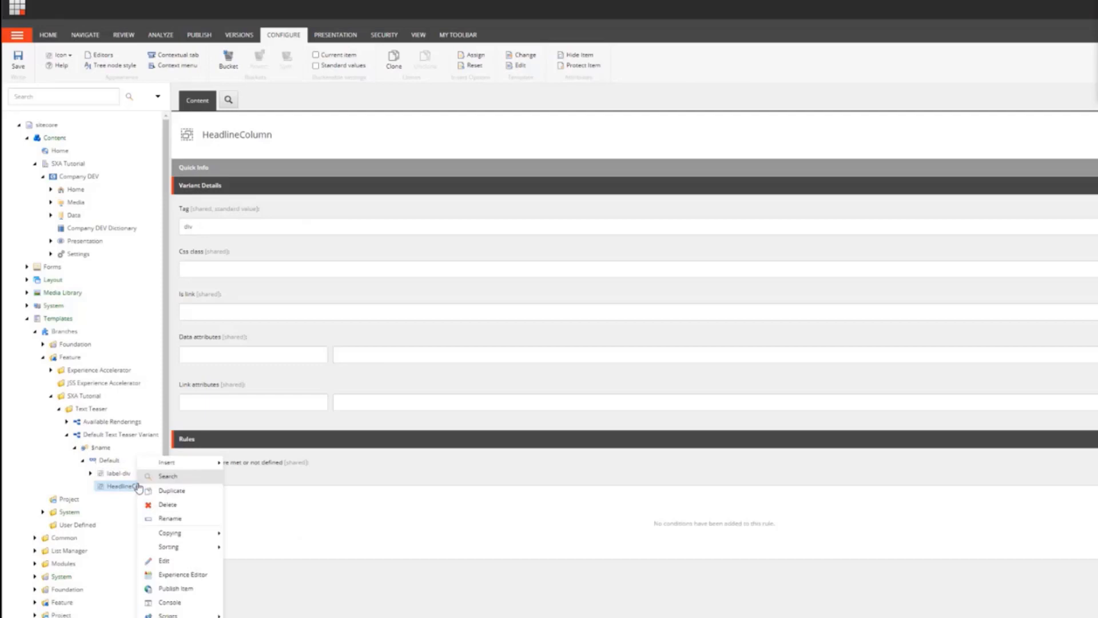
pyautogui.click(203, 270)
pyautogui.write('col')
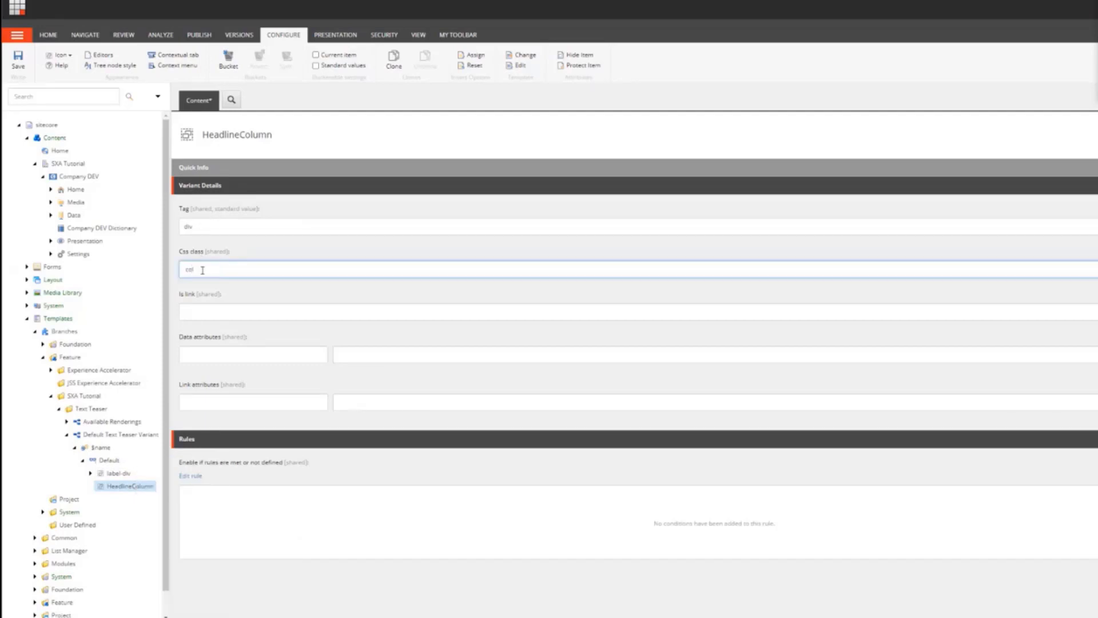
pyautogui.write('-12 col-md-6')
pyautogui.click(27, 62)
# Step: Duplicate HeadlineColumn under the Default variant, naming the copy ContentColumn
pyautogui.rightClick(128, 489)
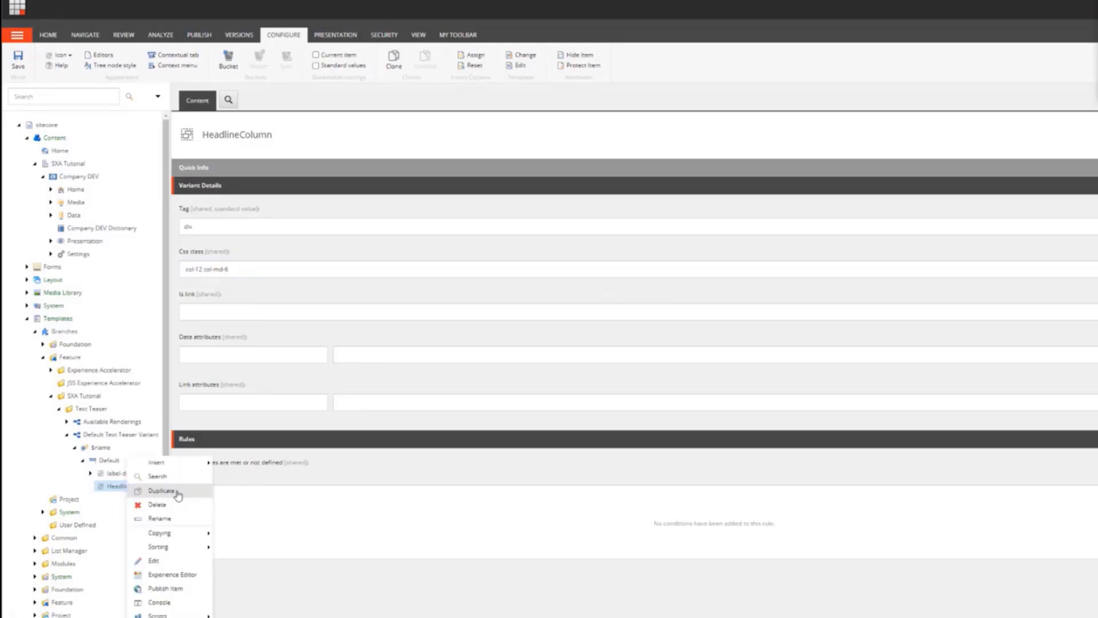
pyautogui.click(177, 492)
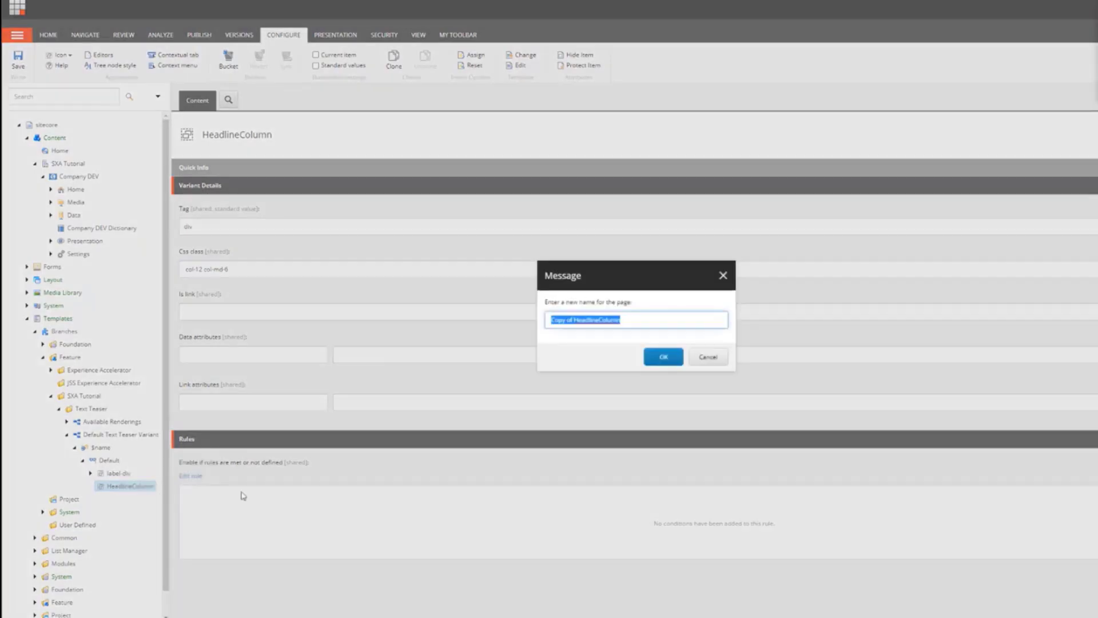
pyautogui.click(598, 319)
pyautogui.moveTo(598, 319); pyautogui.dragTo(375, 320)
pyautogui.press('BackSpace')
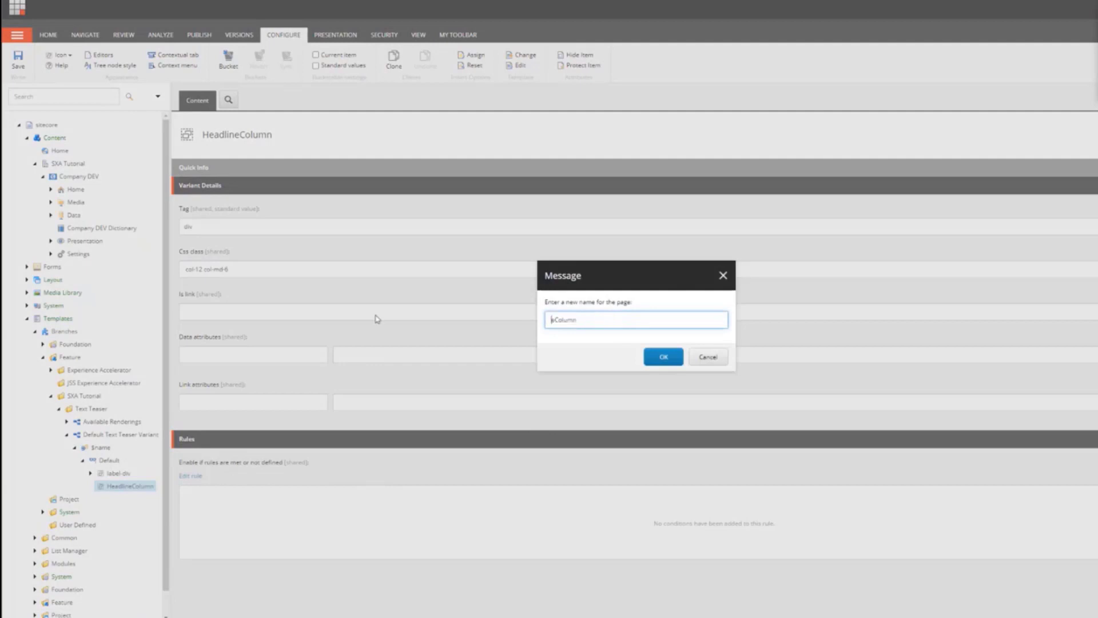
pyautogui.write('Content')
pyautogui.click(664, 357)
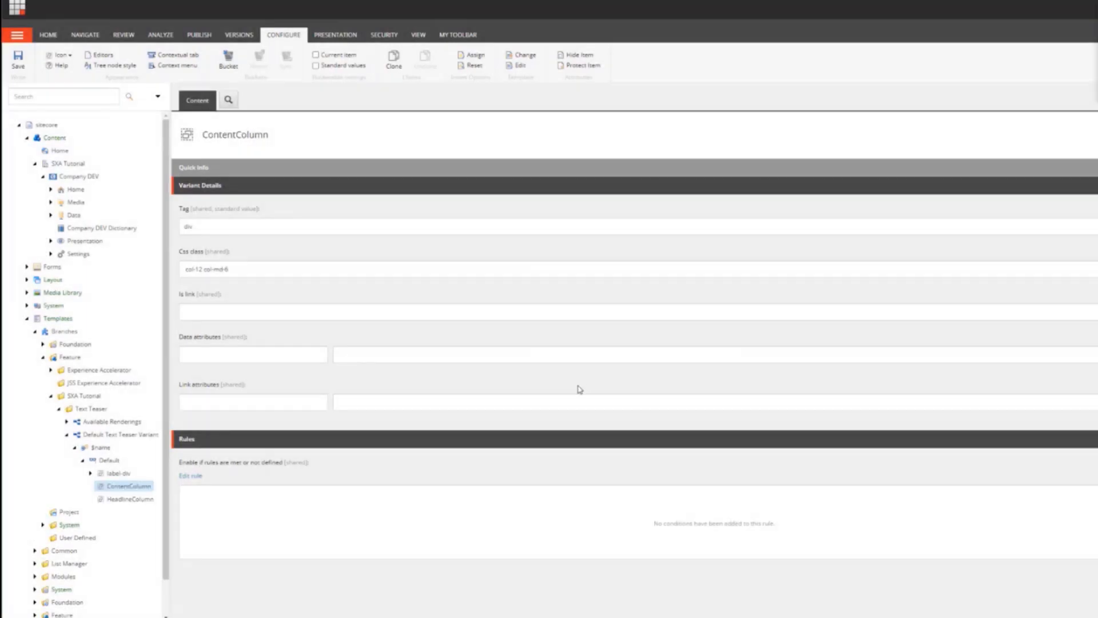
# Step: Sort ContentColumn last among the Default variant's children and reselect HeadlineColumn
pyautogui.rightClick(137, 485)
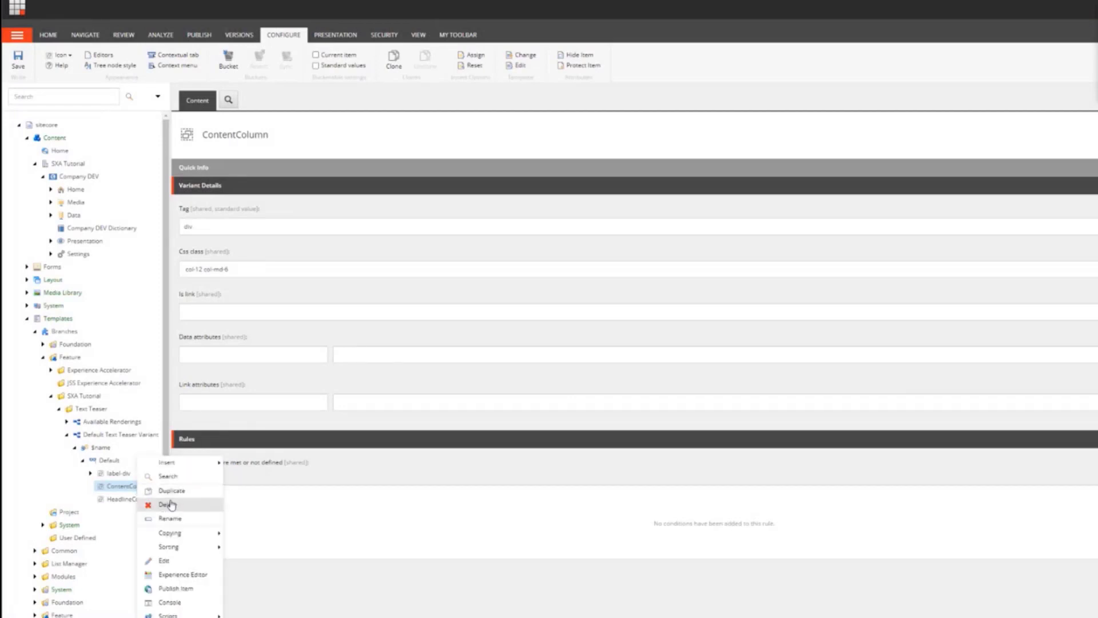
pyautogui.moveTo(178, 547)
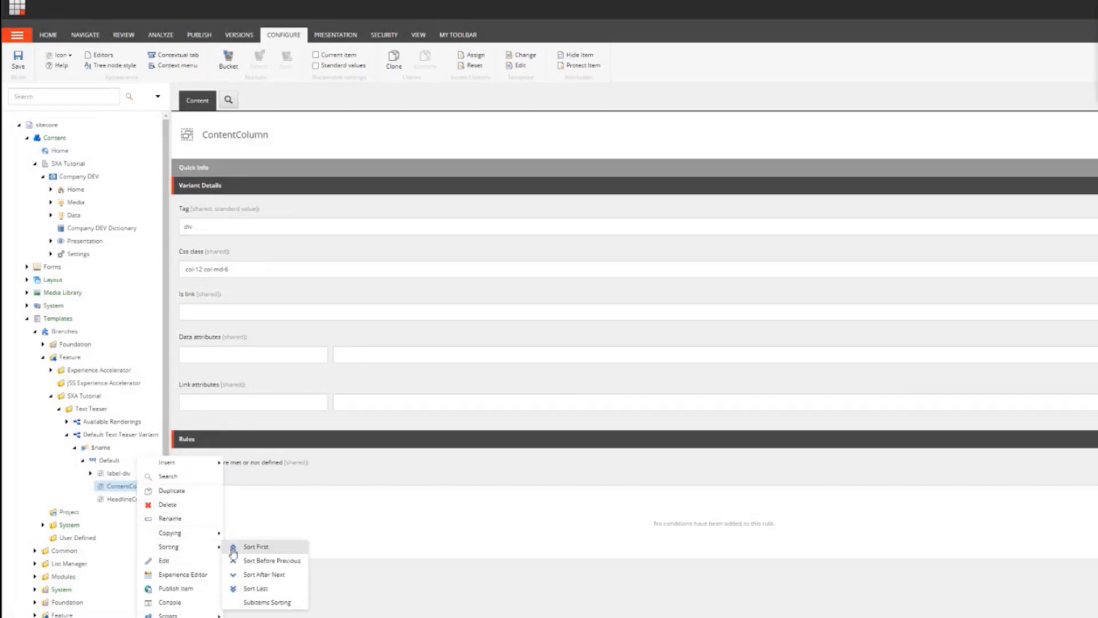
pyautogui.click(251, 589)
pyautogui.click(131, 486)
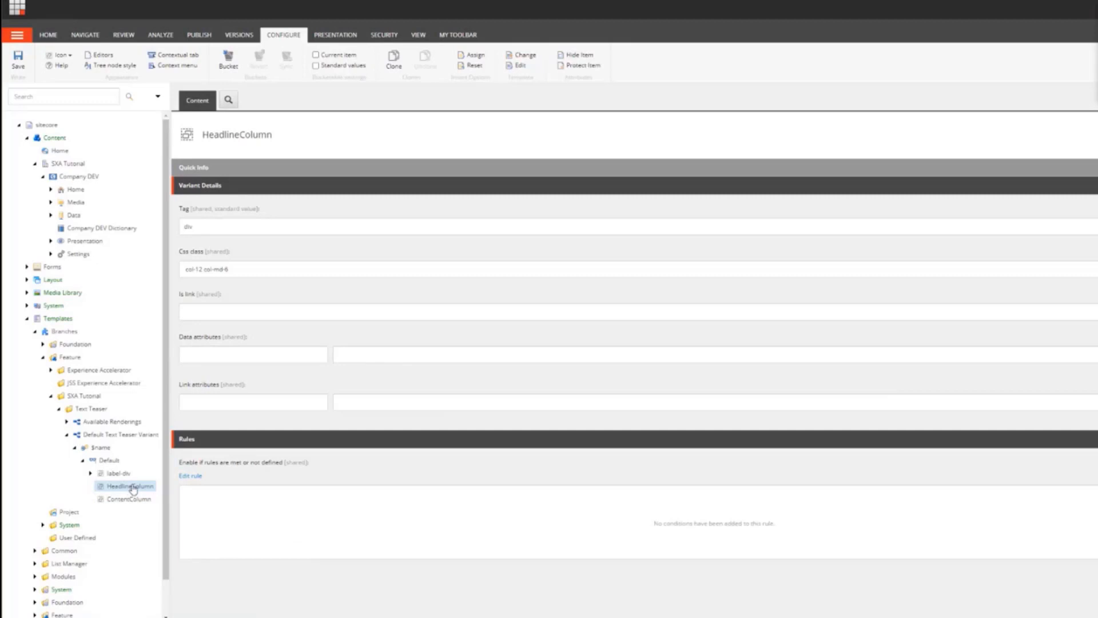
# Step: Insert a Field item named Headline under HeadlineColumn
pyautogui.rightClick(133, 488)
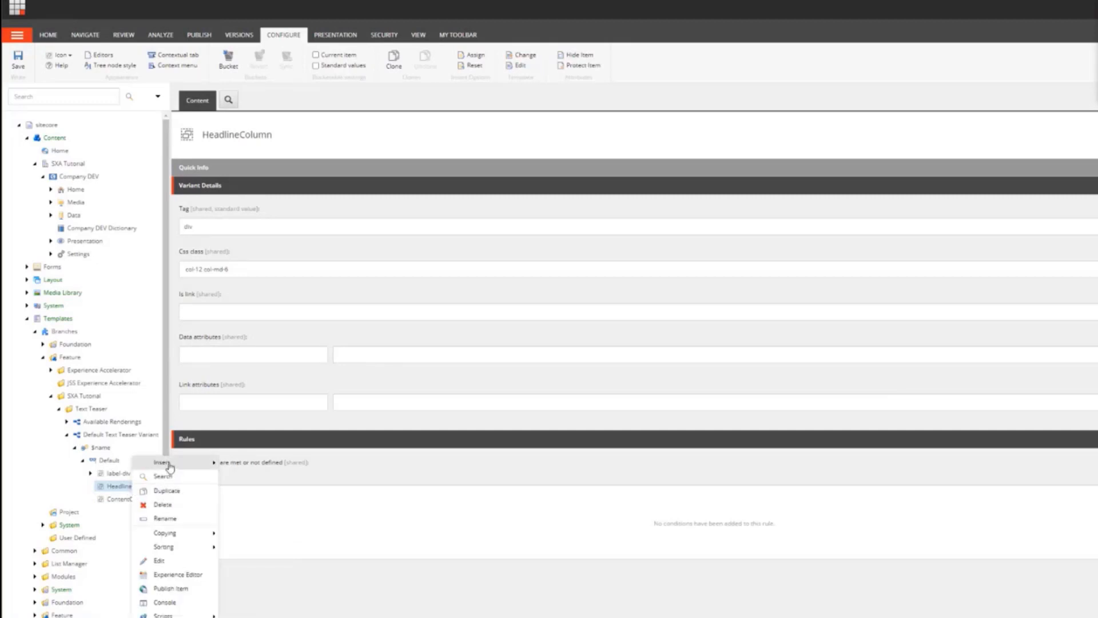
pyautogui.moveTo(170, 468)
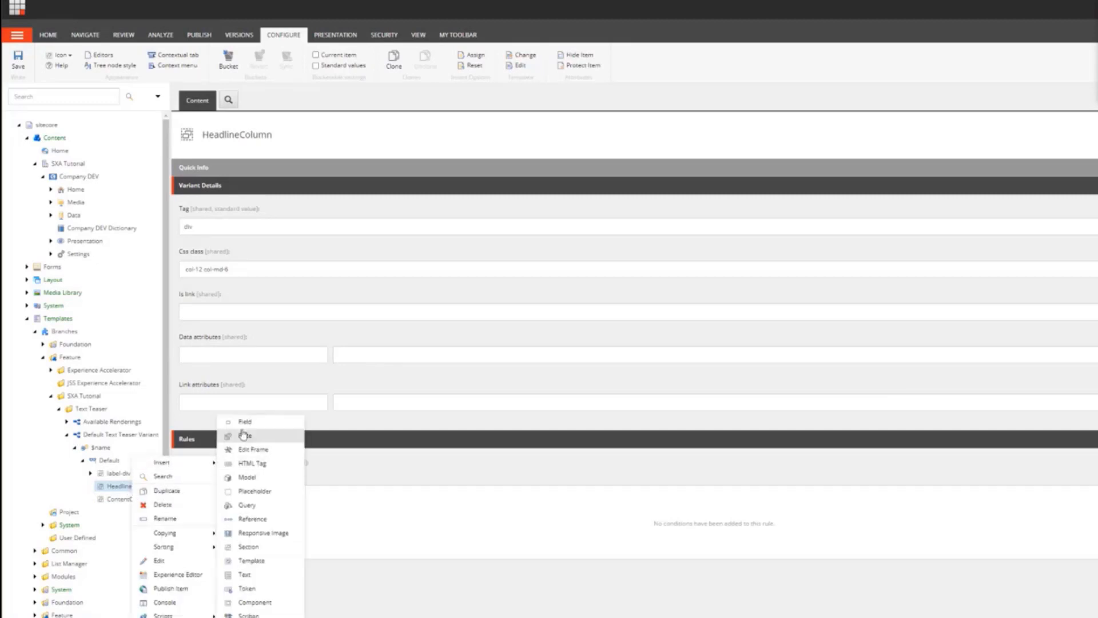
pyautogui.click(269, 421)
pyautogui.write('Headline')
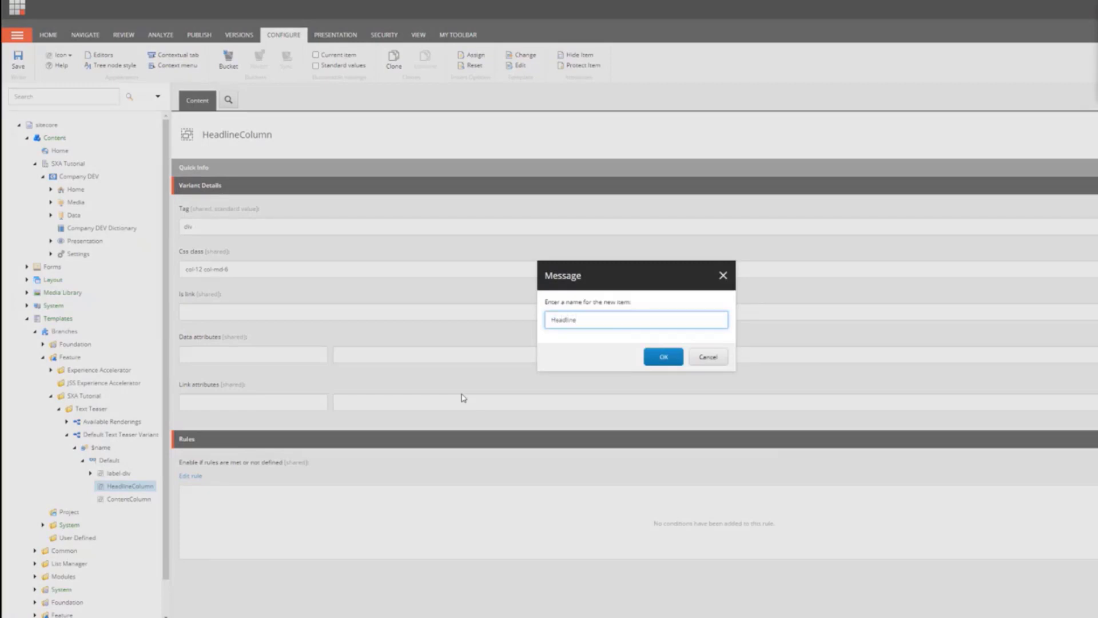
pyautogui.click(663, 357)
# Step: Set the Headline field's tag to h1 and save the item
pyautogui.click(265, 230)
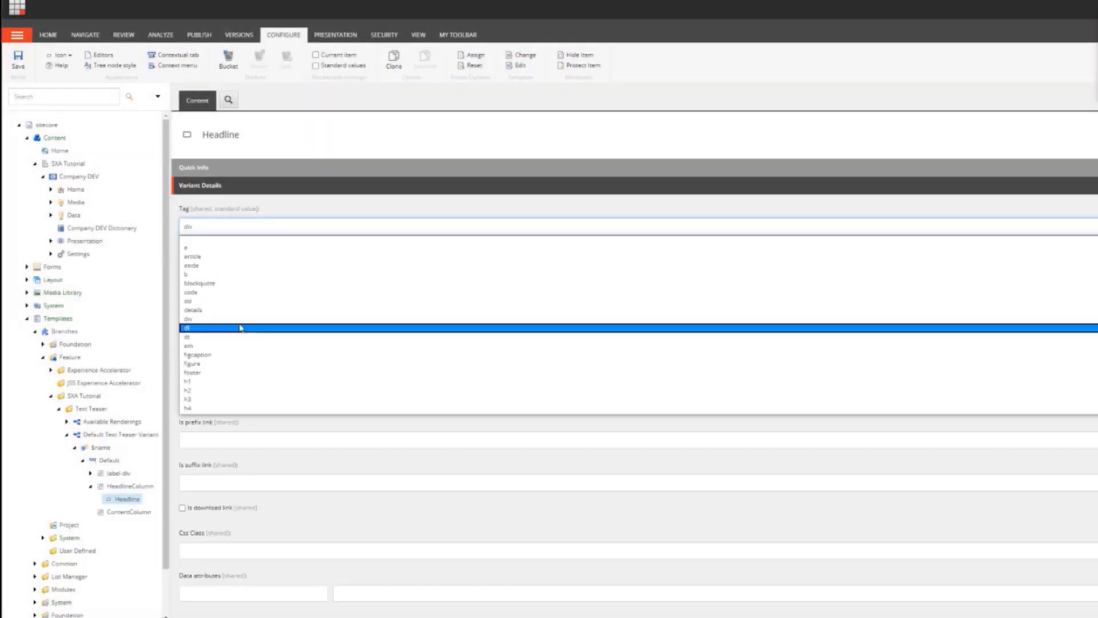
pyautogui.click(229, 381)
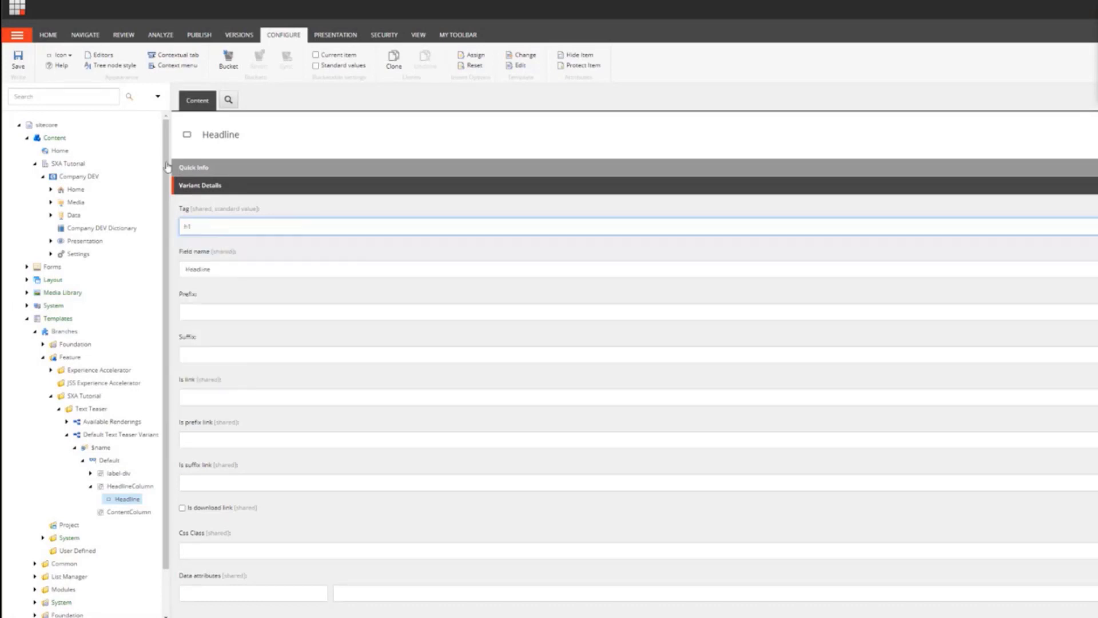
pyautogui.click(29, 67)
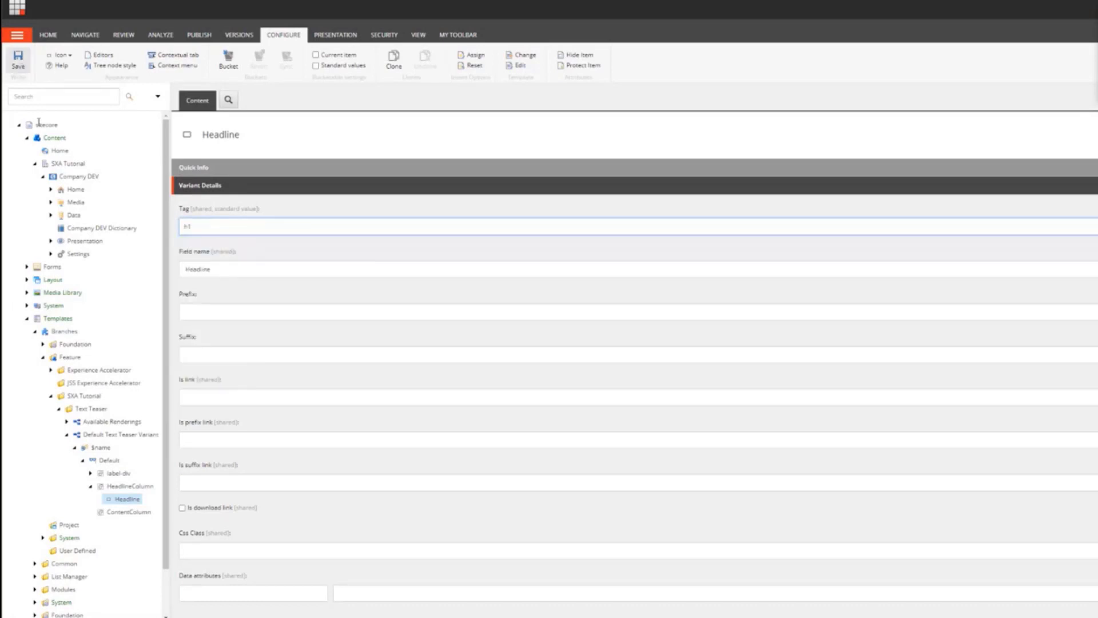
# Step: Insert a Field item named Subheadline under HeadlineColumn
pyautogui.rightClick(129, 485)
pyautogui.moveTo(199, 464)
pyautogui.click(243, 435)
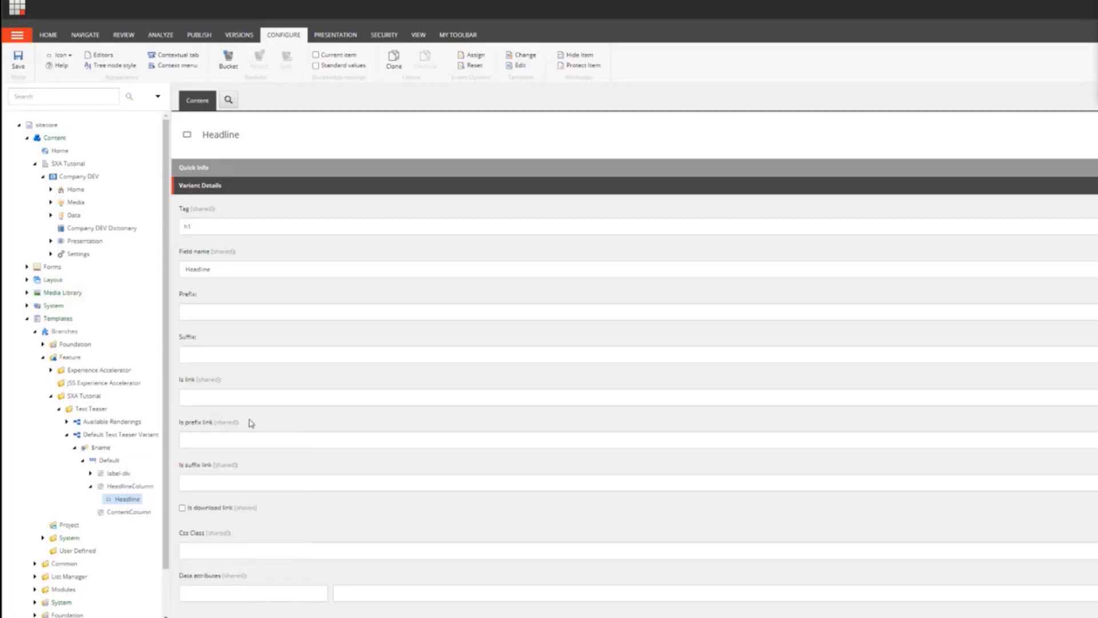
pyautogui.write('$')
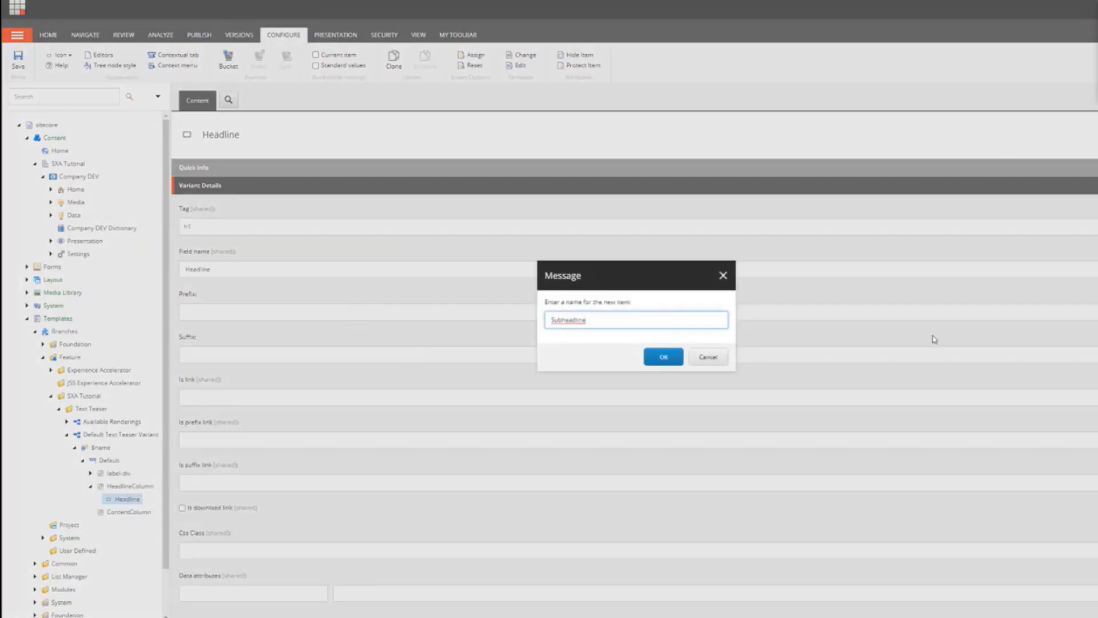
pyautogui.click(663, 356)
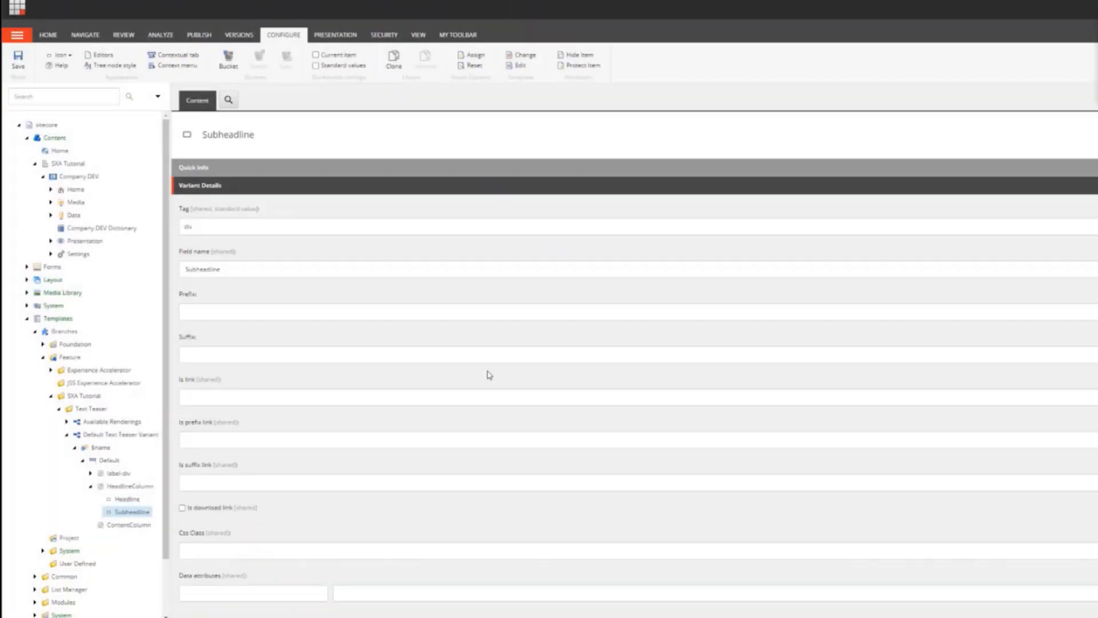
# Step: Set the Subheadline field's tag to h2 and save the item
pyautogui.click(216, 228)
pyautogui.scroll(-1, 217, 274)
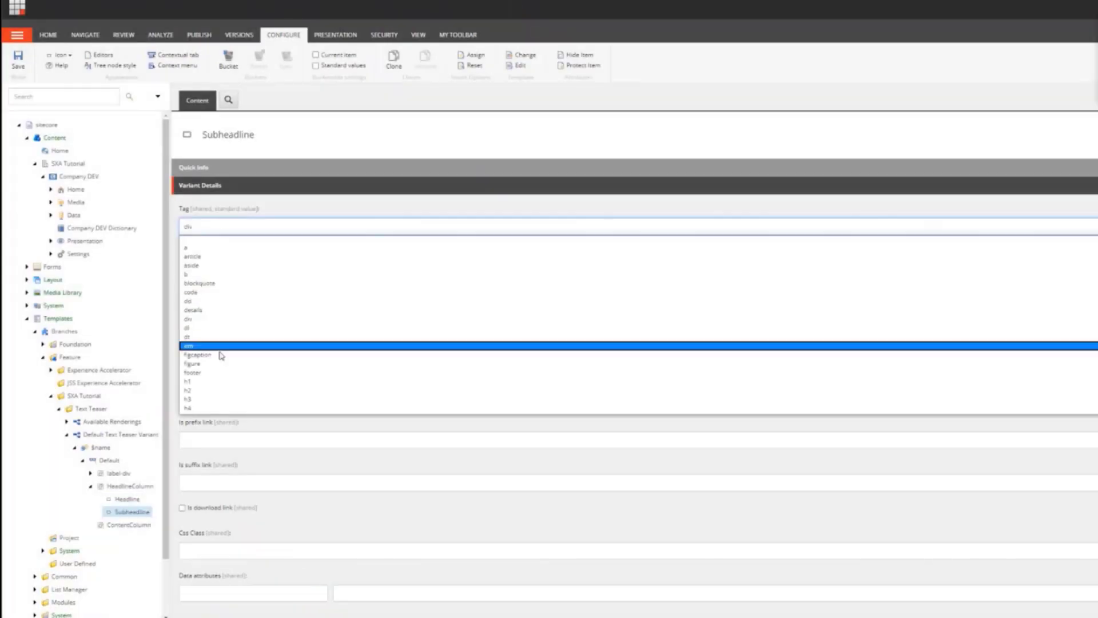
pyautogui.click(220, 386)
pyautogui.click(18, 59)
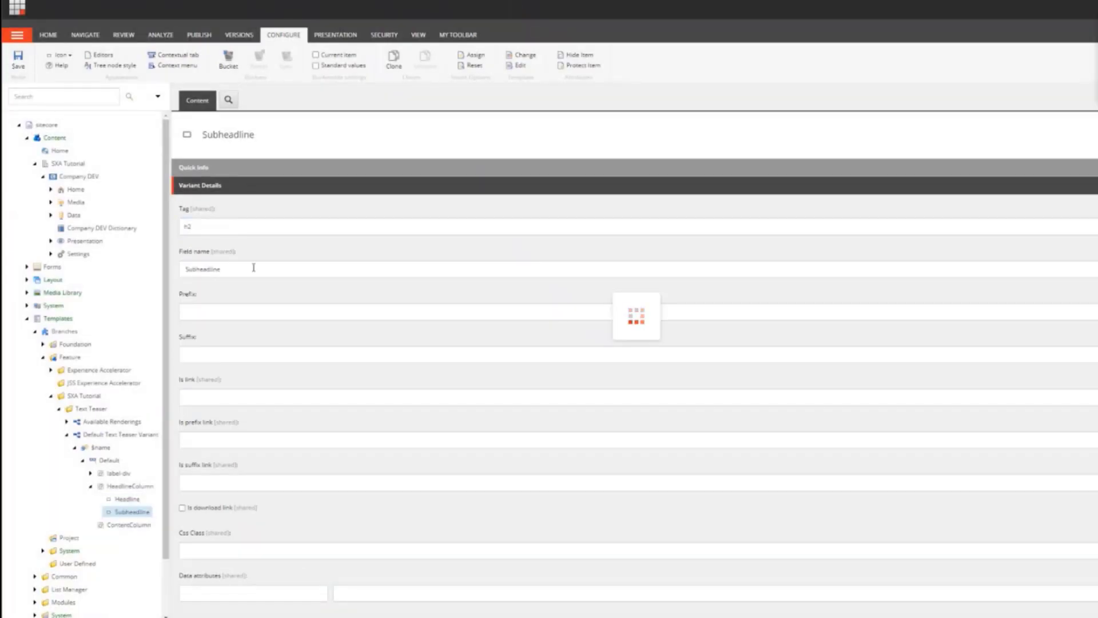
# Step: Insert a Field item named Content under ContentColumn
pyautogui.rightClick(118, 512)
pyautogui.moveTo(173, 469)
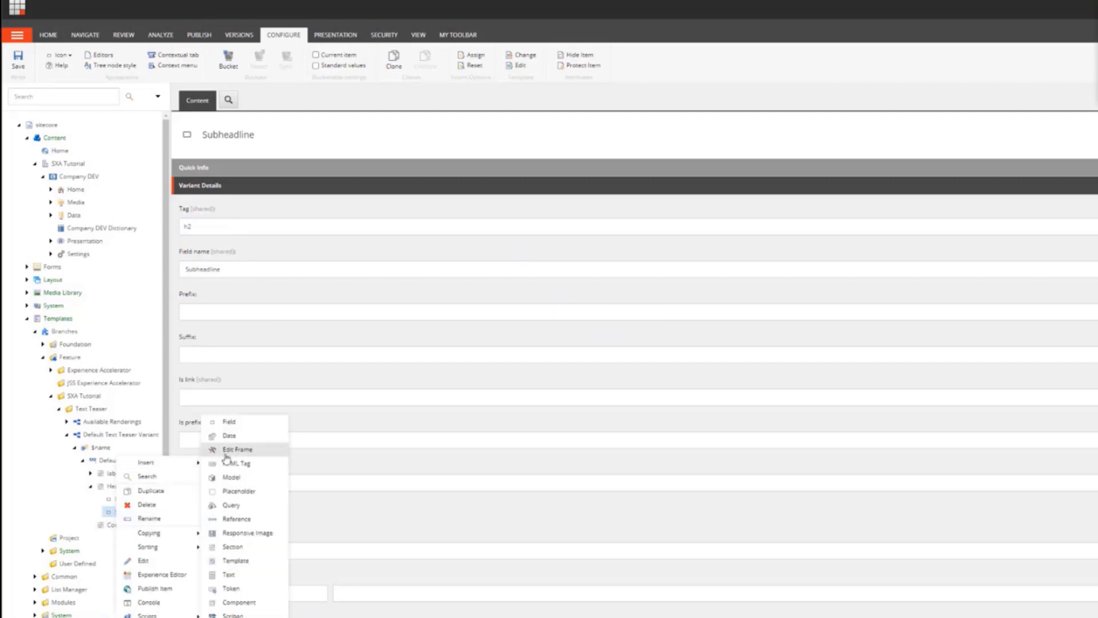
pyautogui.click(242, 422)
pyautogui.write('Conten')
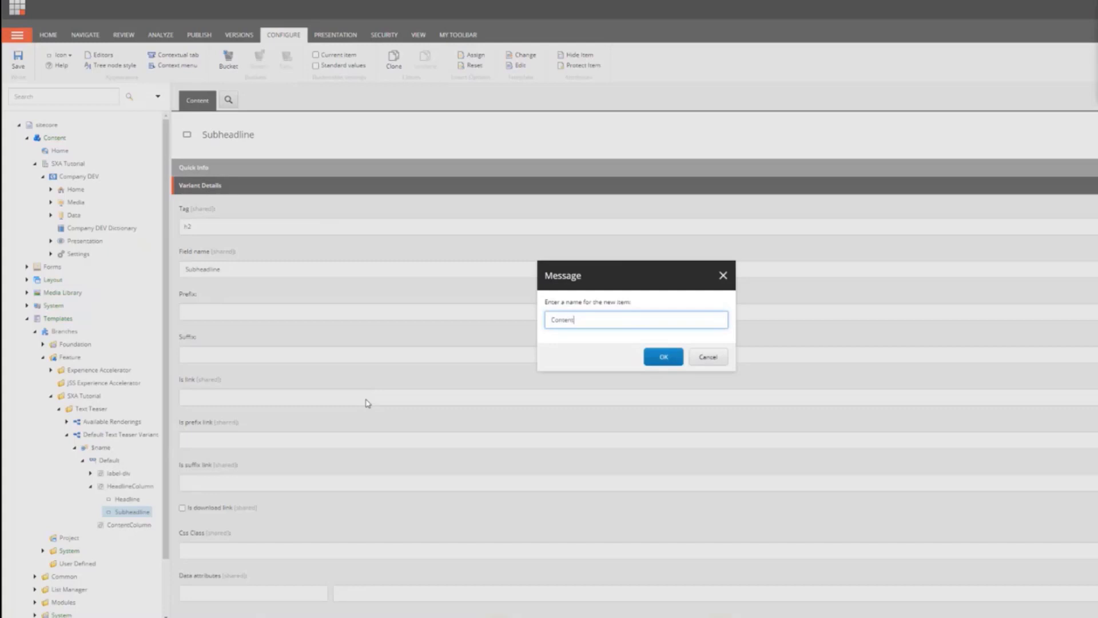
pyautogui.write('t')
pyautogui.click(649, 358)
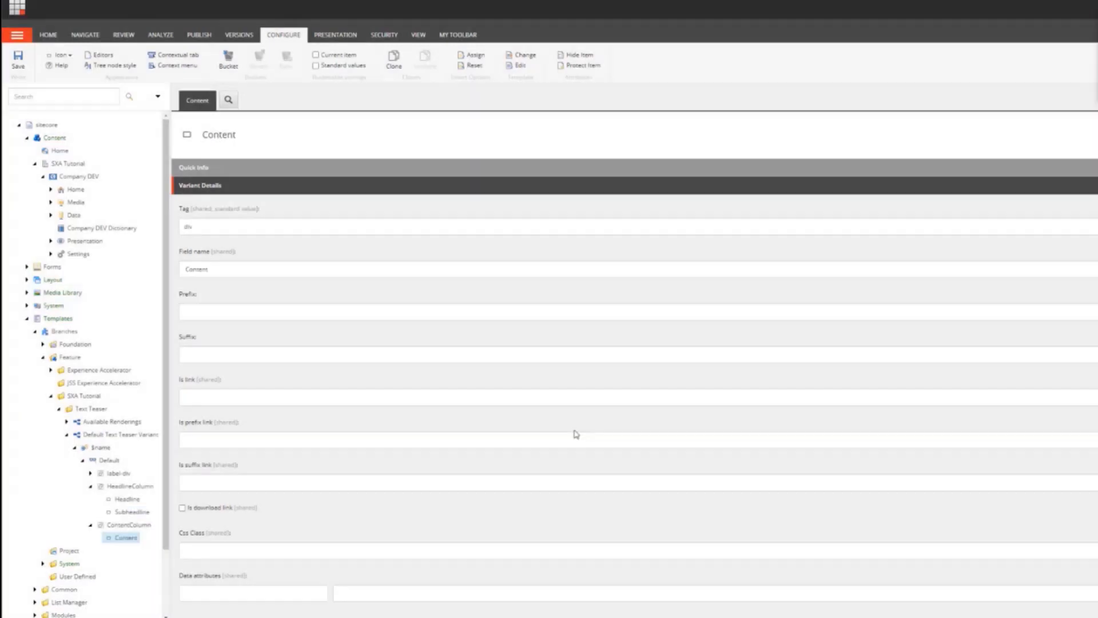
# Step: Set the Content field's tag to p and save the item
pyautogui.click(241, 228)
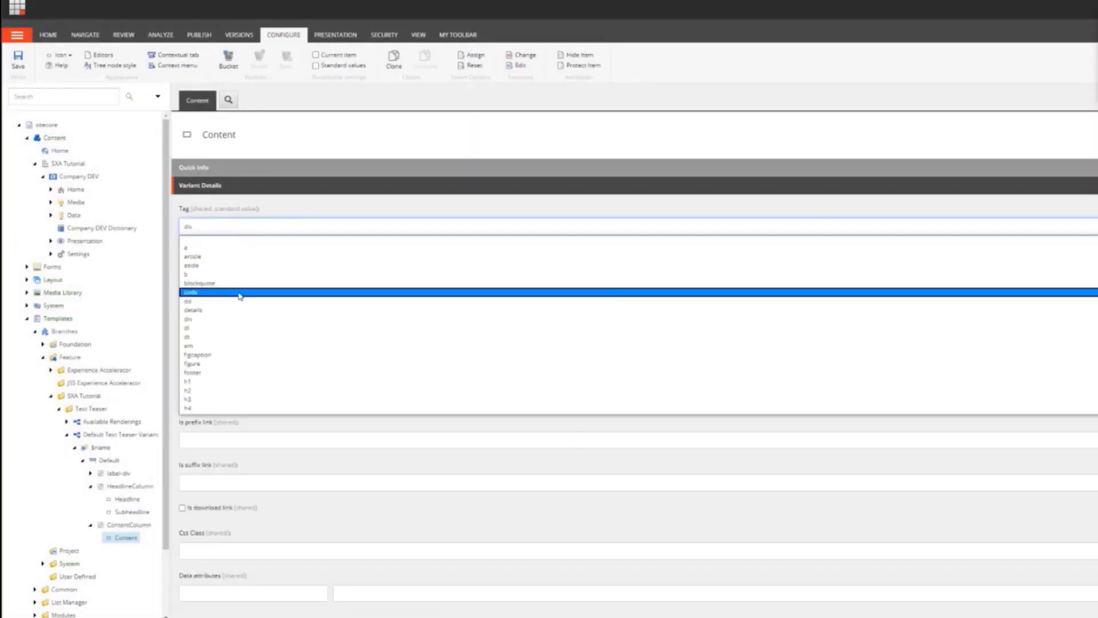
pyautogui.scroll(-3, 228, 372)
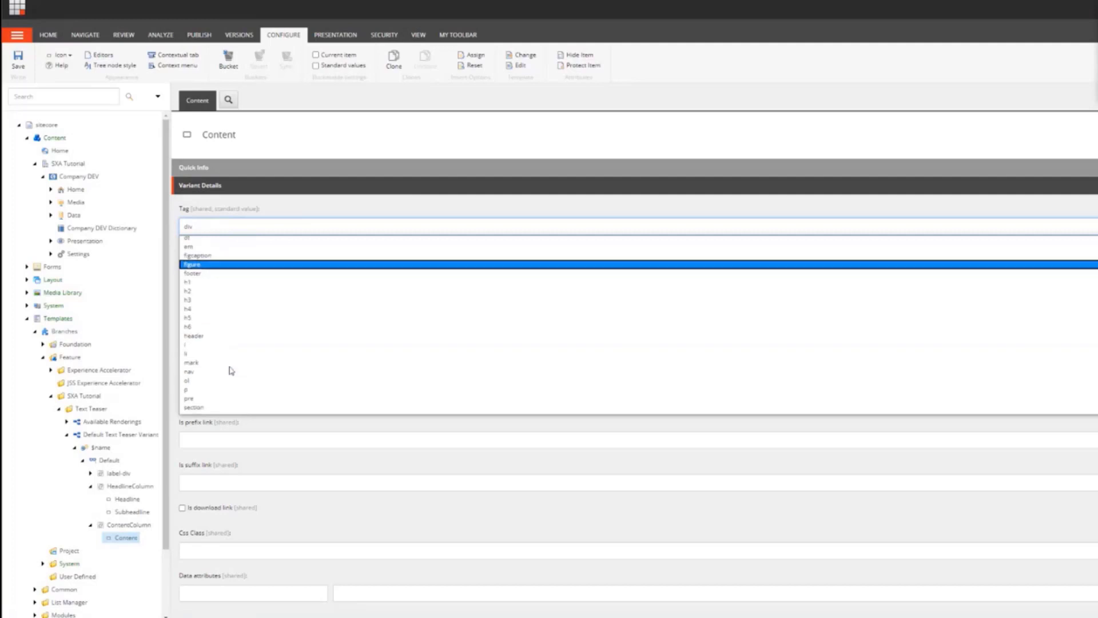
pyautogui.click(202, 398)
pyautogui.click(220, 229)
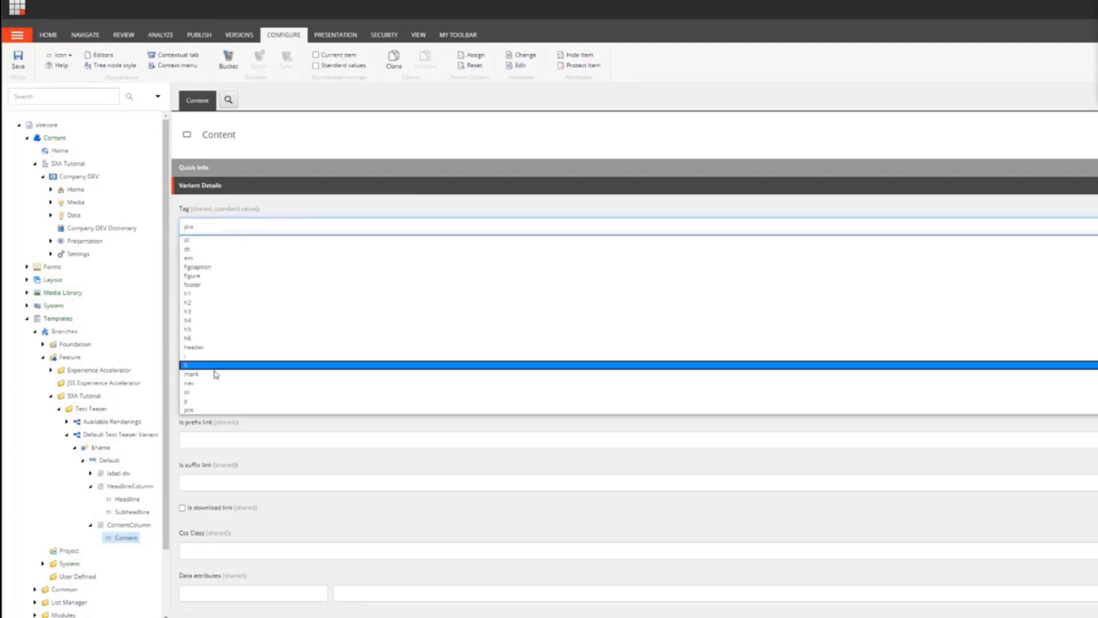
pyautogui.click(208, 401)
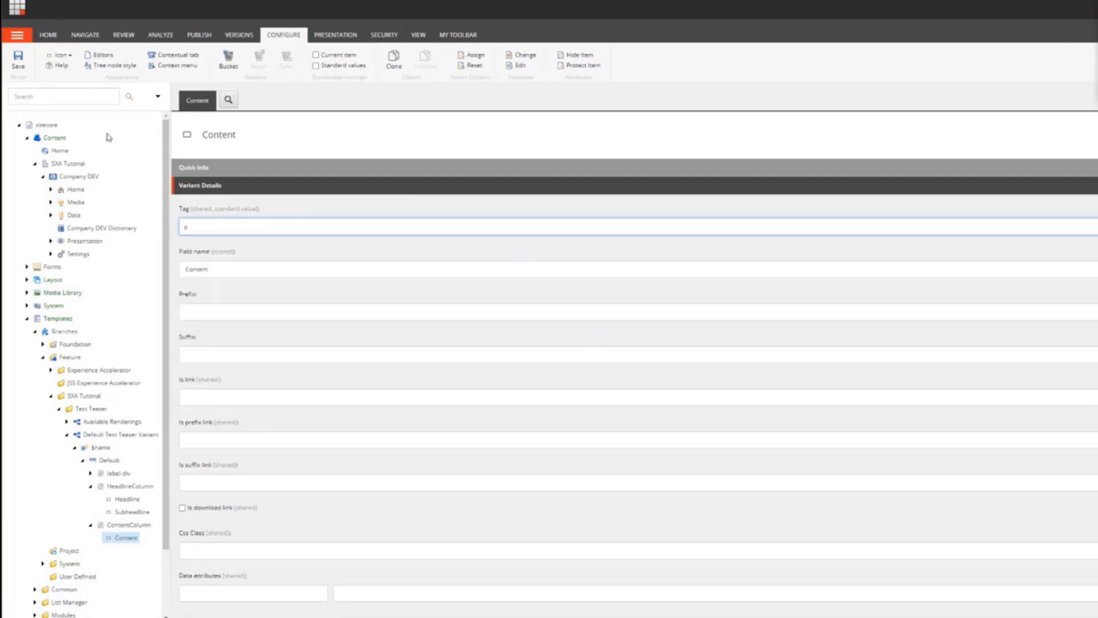
pyautogui.click(18, 58)
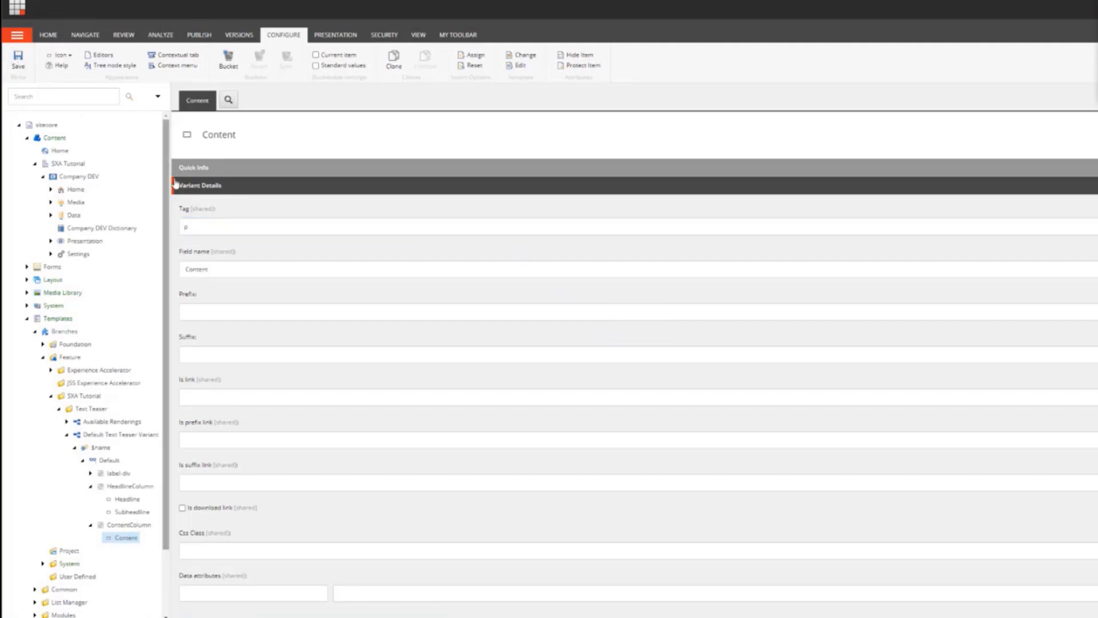
# Step: Add the Text Teaser module to the Company DEV site with the Add Site Module script
pyautogui.click(90, 487)
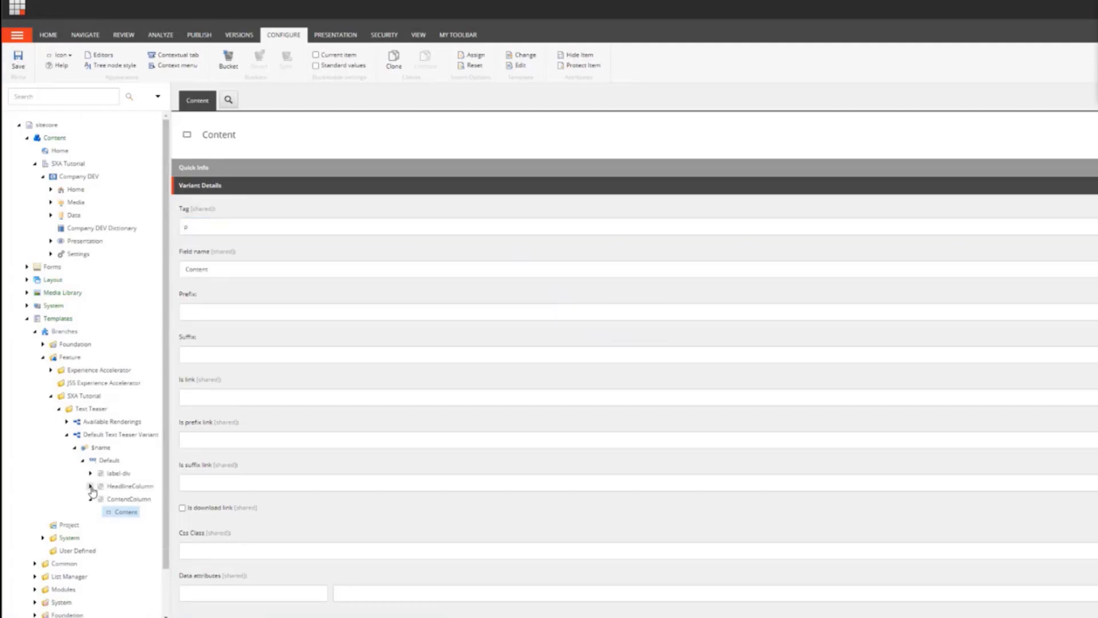
pyautogui.click(90, 499)
pyautogui.click(82, 460)
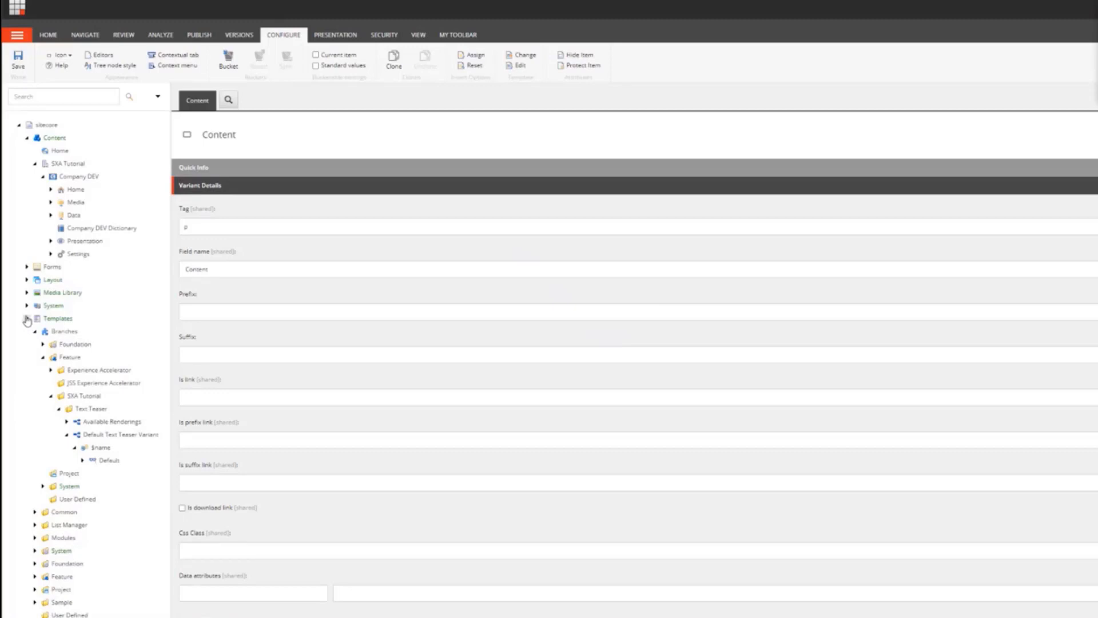
pyautogui.rightClick(78, 180)
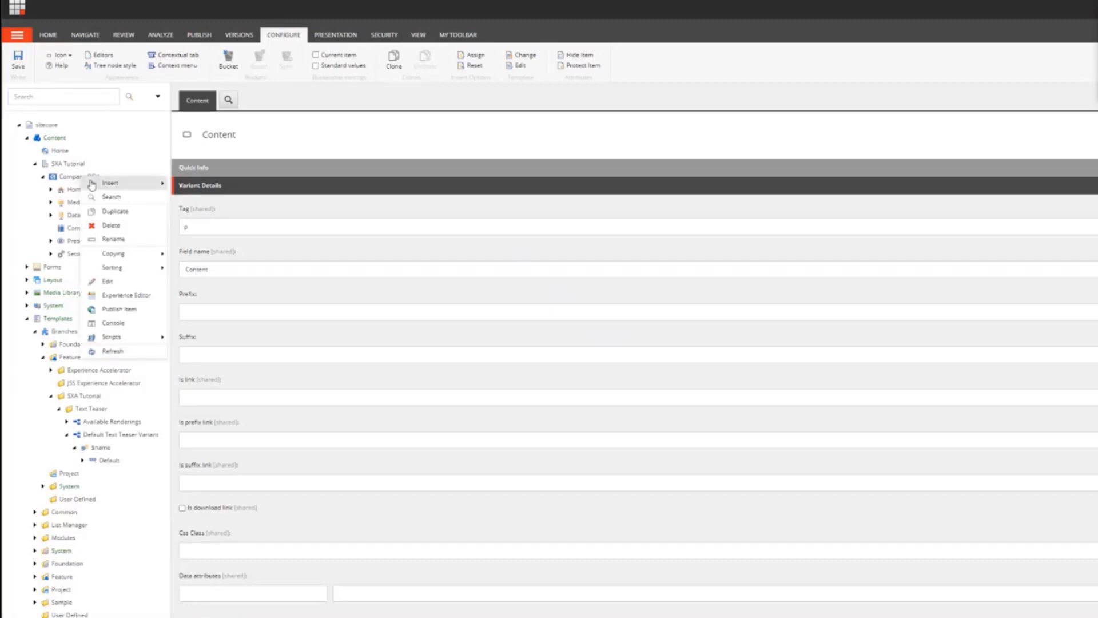
pyautogui.click(133, 339)
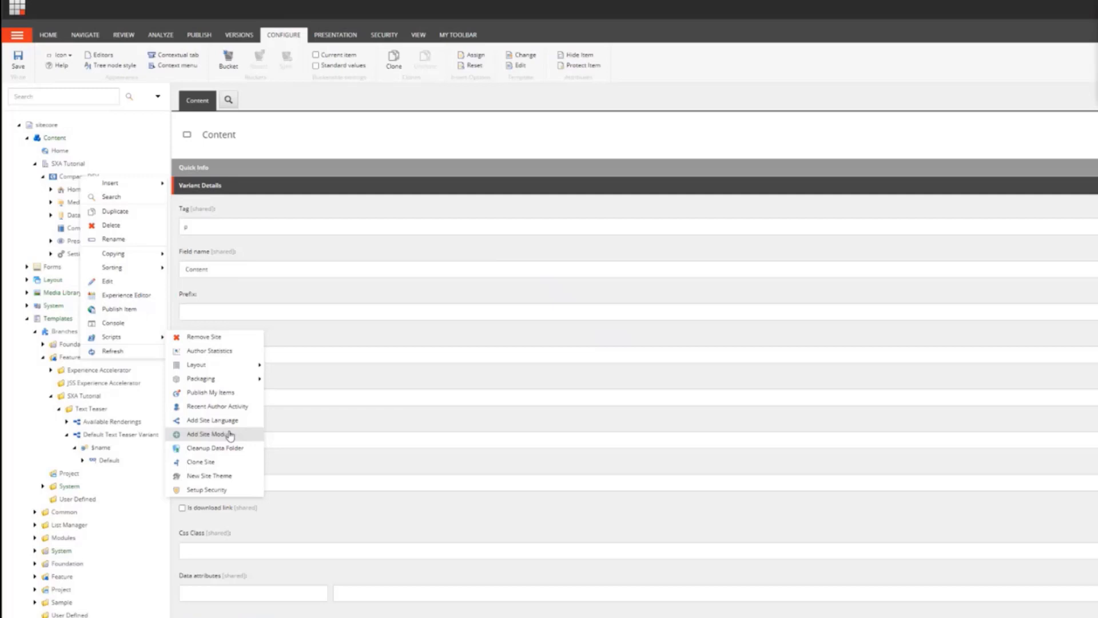
pyautogui.click(206, 434)
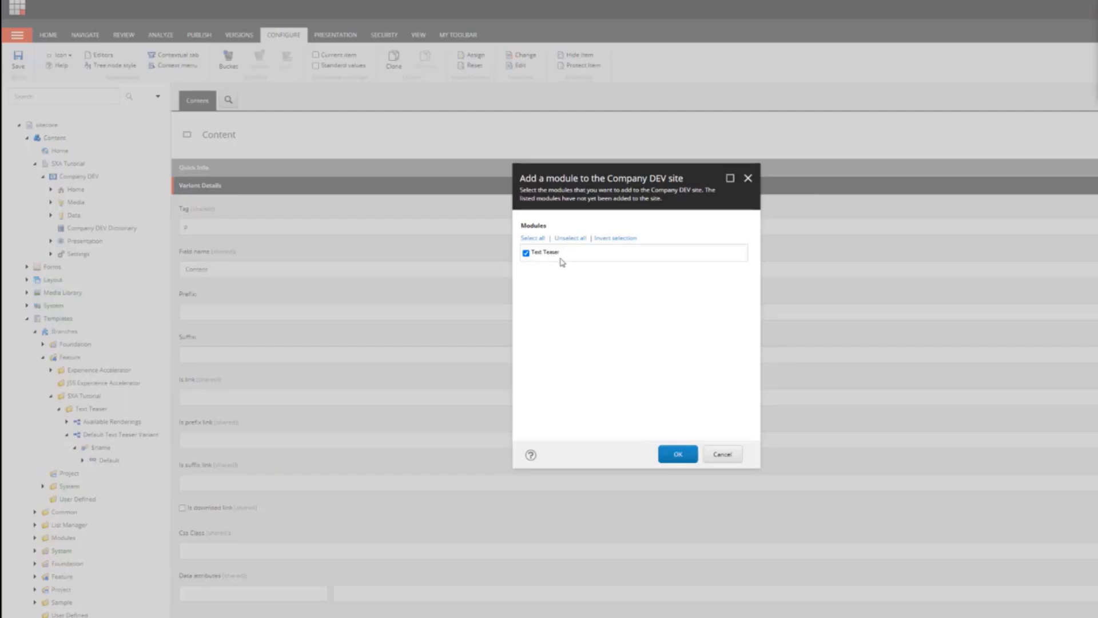
pyautogui.click(677, 456)
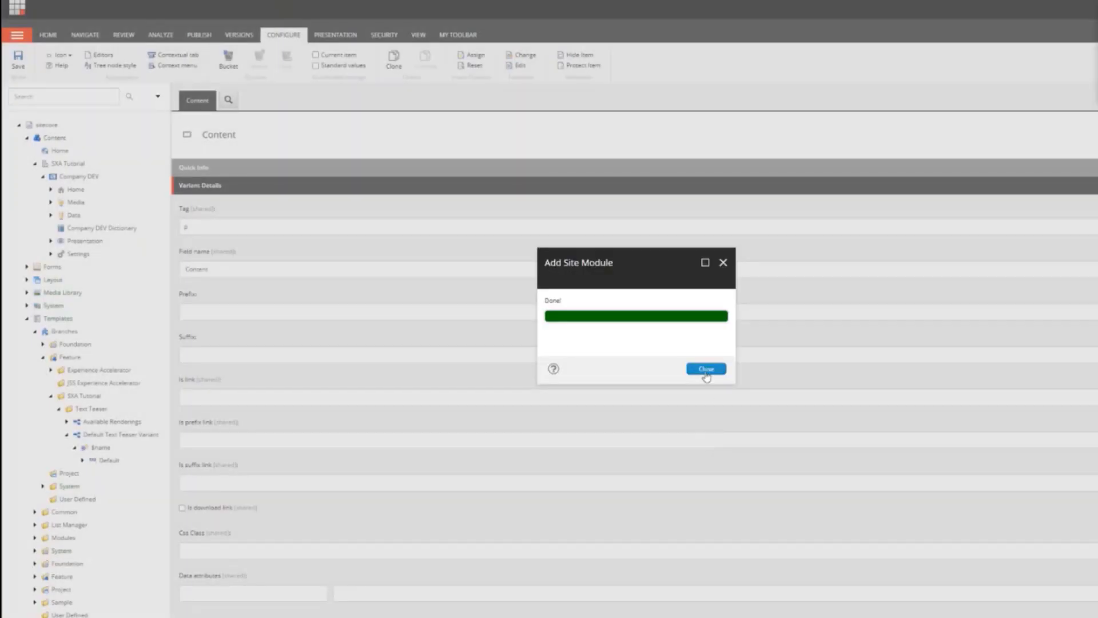
pyautogui.click(706, 370)
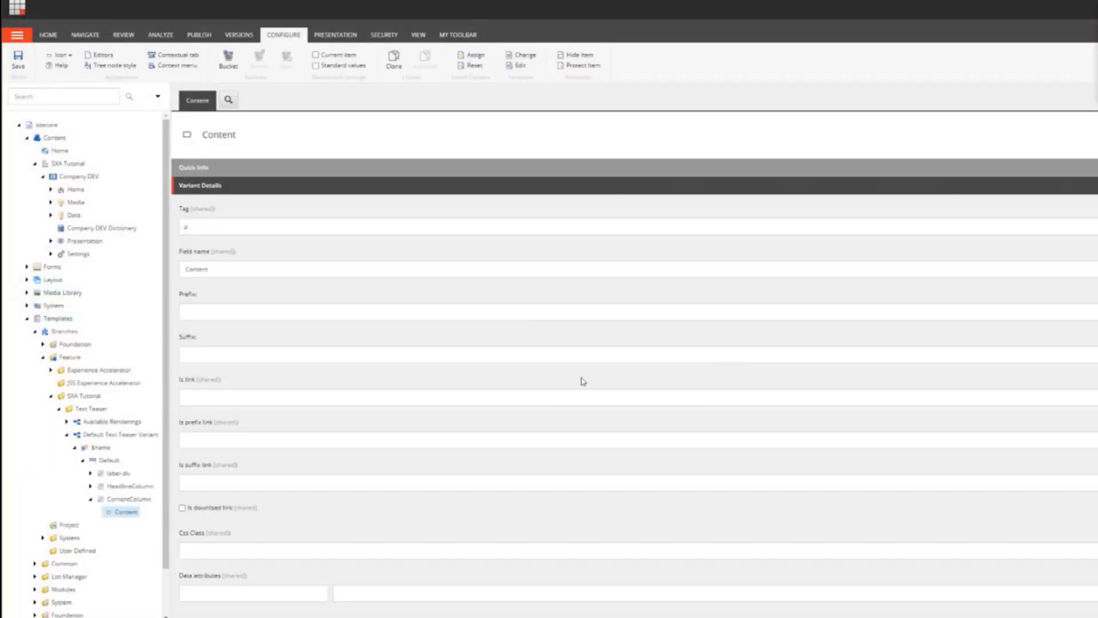
# Step: Inspect the Company DEV site's Data folder for the Text Teasers datasource folder
pyautogui.click(50, 215)
pyautogui.scroll(-1, 104, 392)
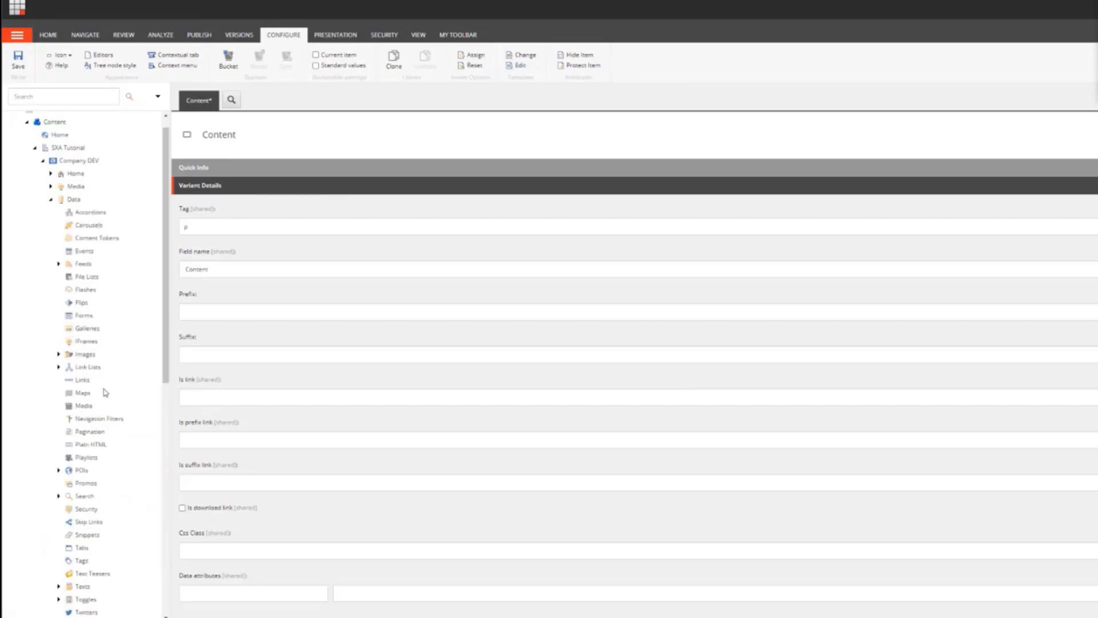
pyautogui.scroll(-3, 104, 393)
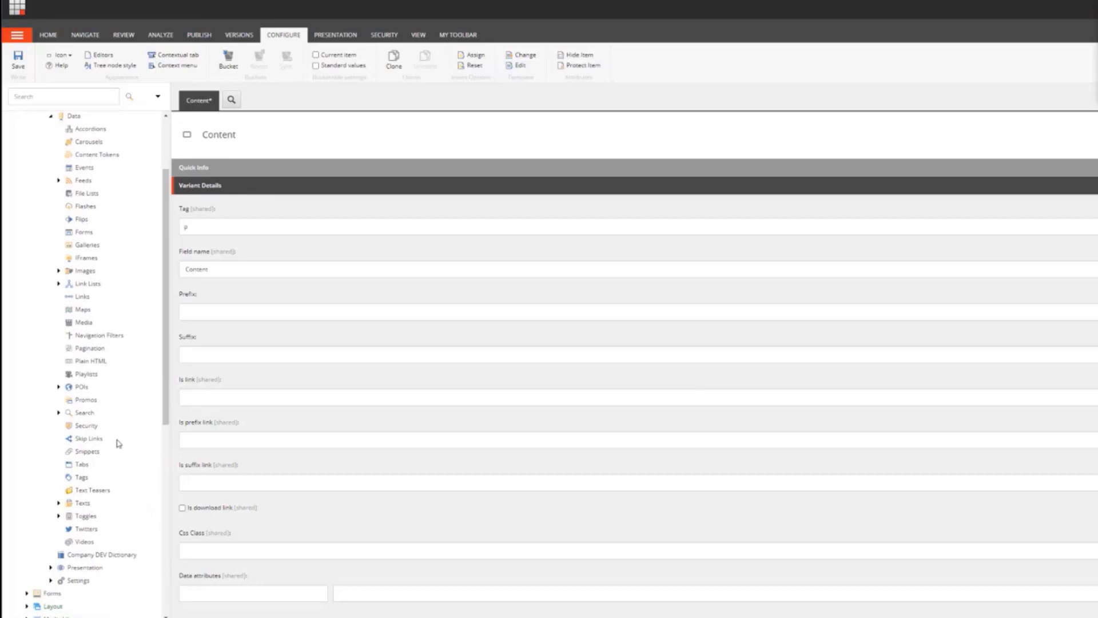
pyautogui.rightClick(91, 495)
pyautogui.moveTo(136, 463)
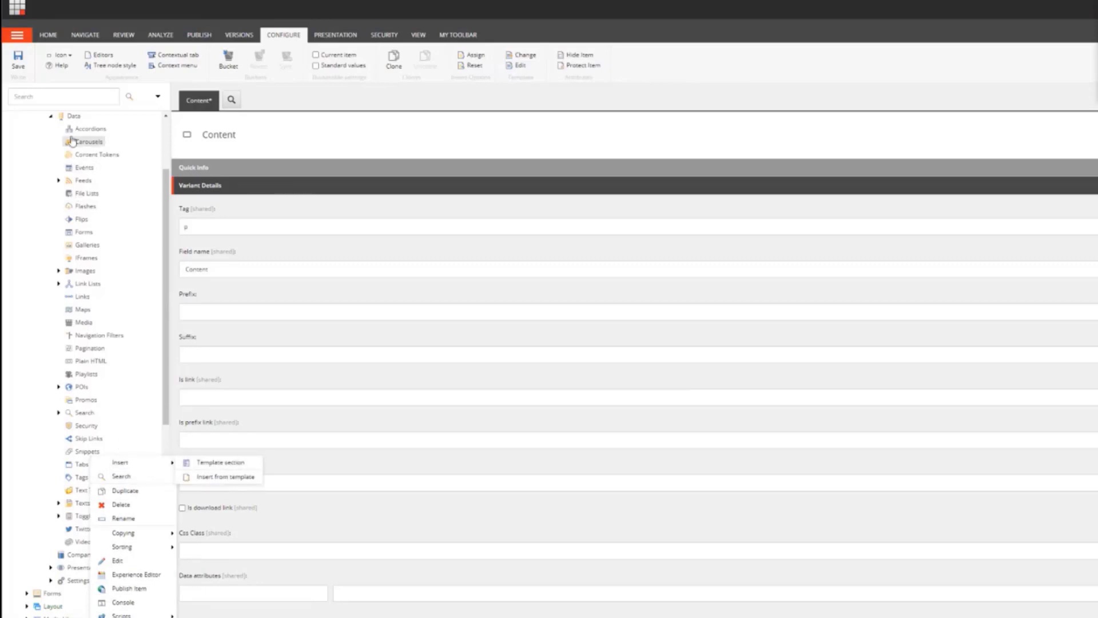
pyautogui.click(51, 116)
pyautogui.scroll(2, 96, 216)
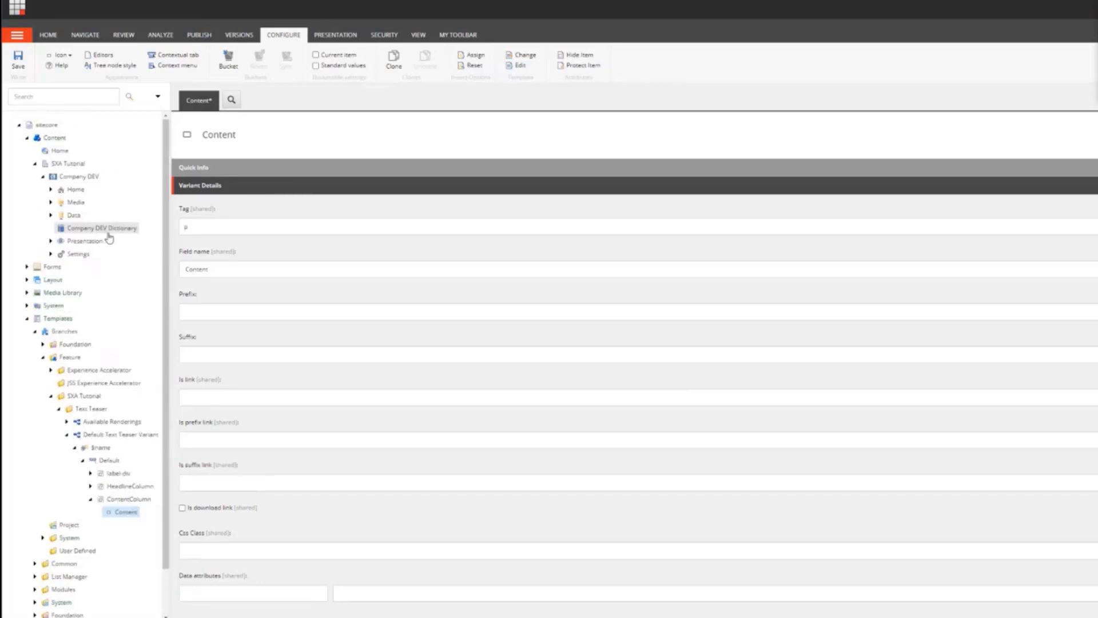
# Step: Save pending changes and open the Text Teaser item under the site's Available Renderings
pyautogui.click(50, 241)
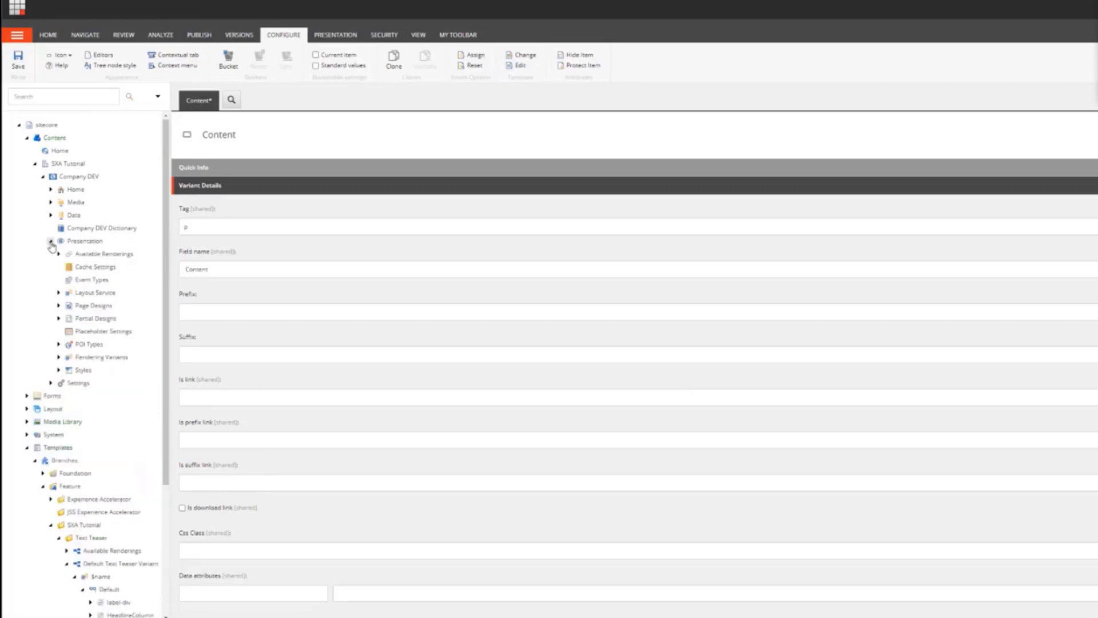
pyautogui.click(59, 253)
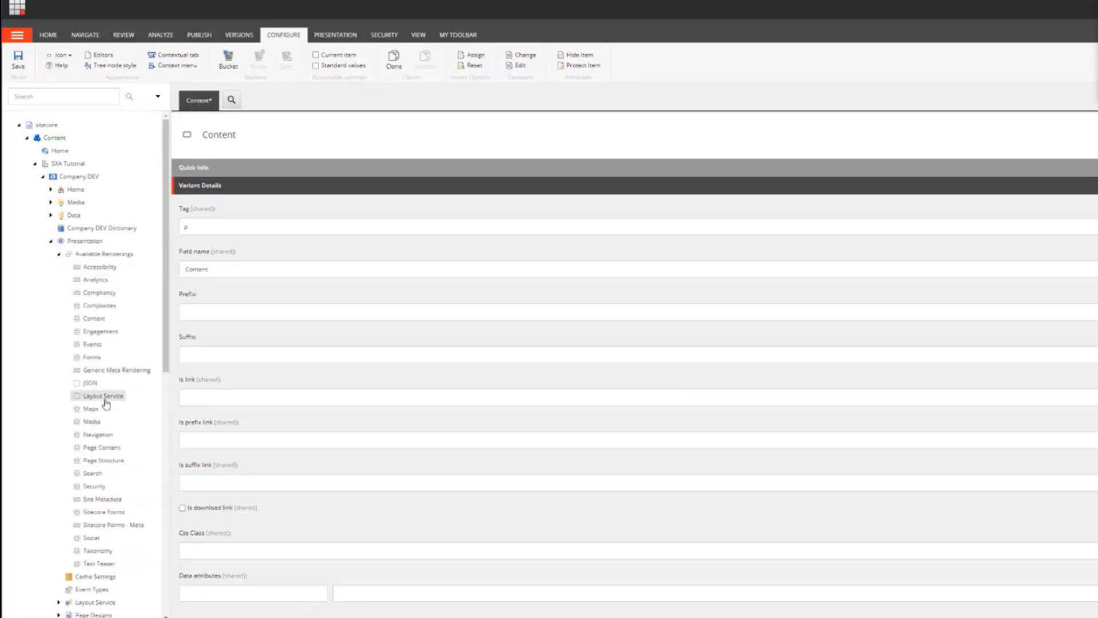
pyautogui.click(101, 564)
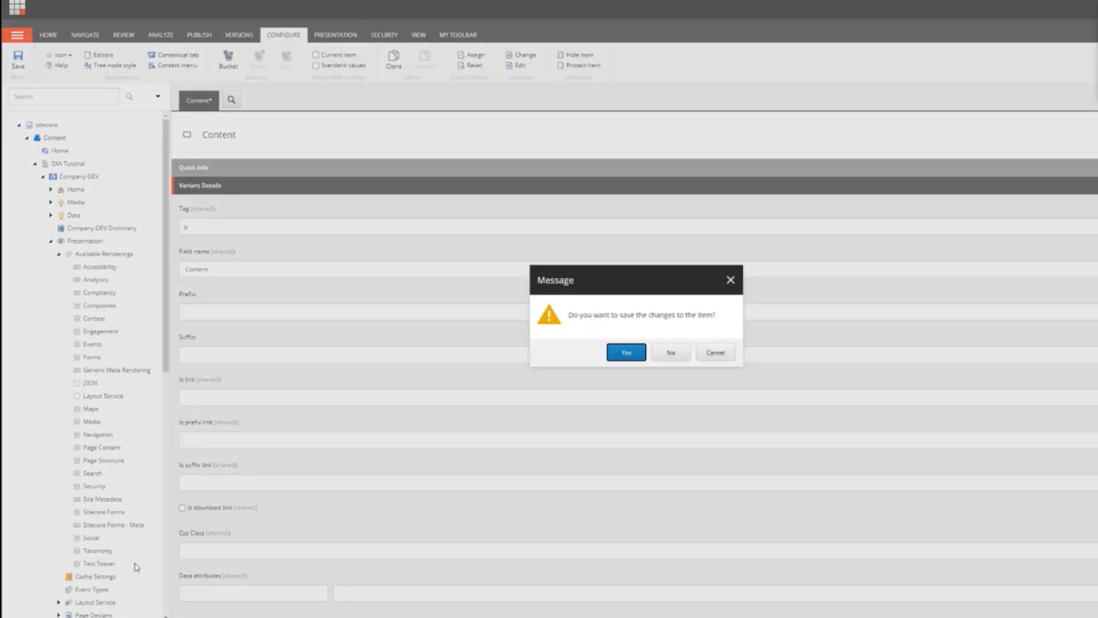
pyautogui.click(629, 353)
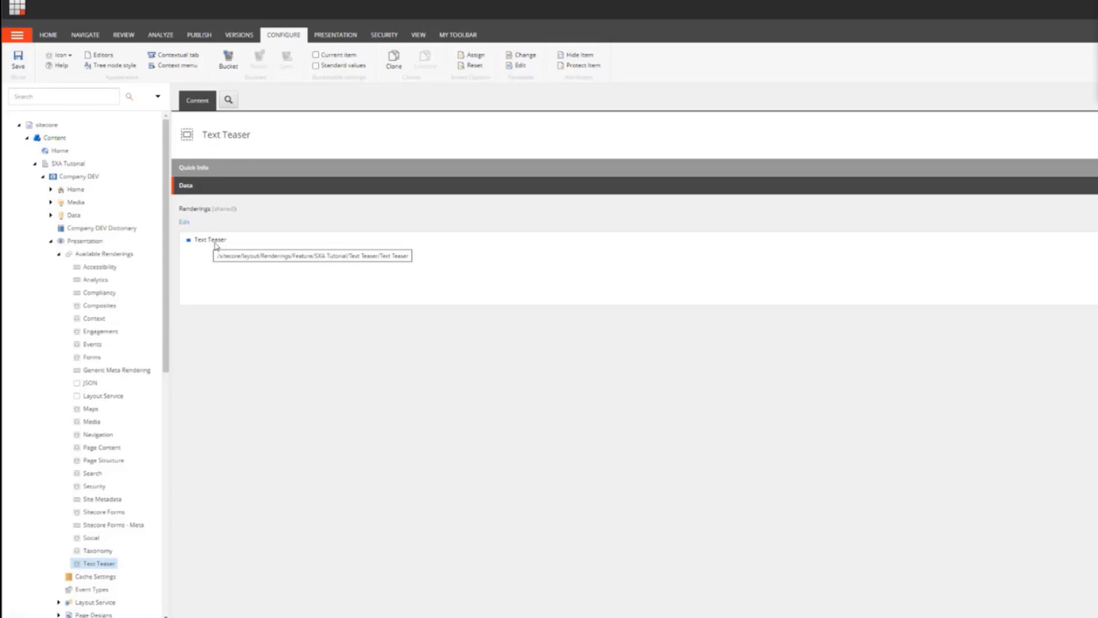
pyautogui.click(59, 254)
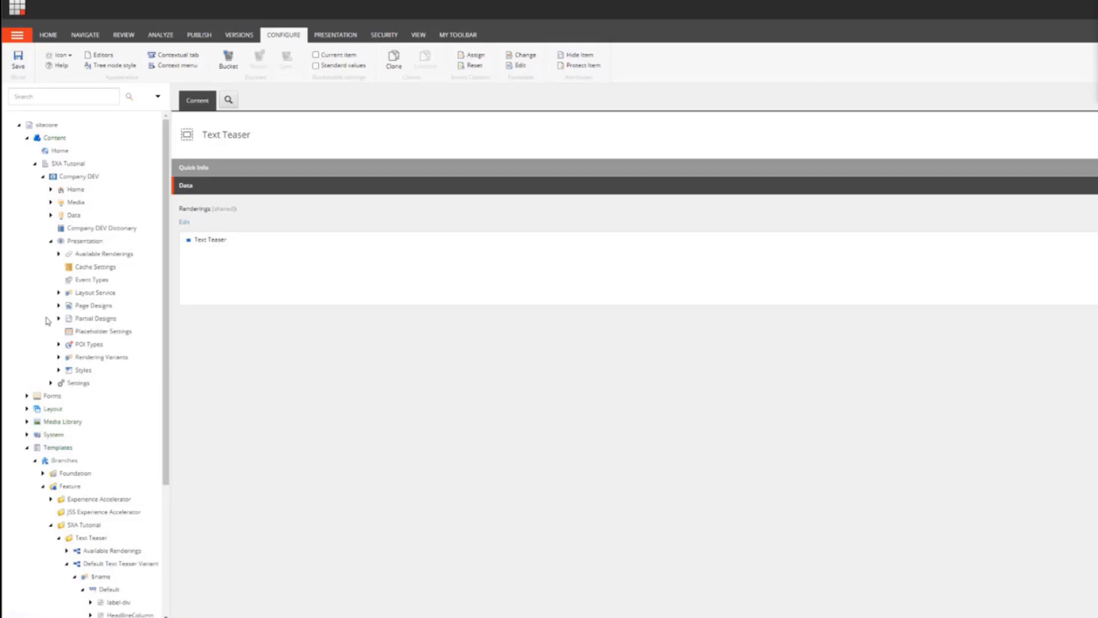
# Step: Inspect the site's Text Teaser rendering variant and its Default field structure in the content tree
pyautogui.click(58, 357)
pyautogui.scroll(-5, 121, 342)
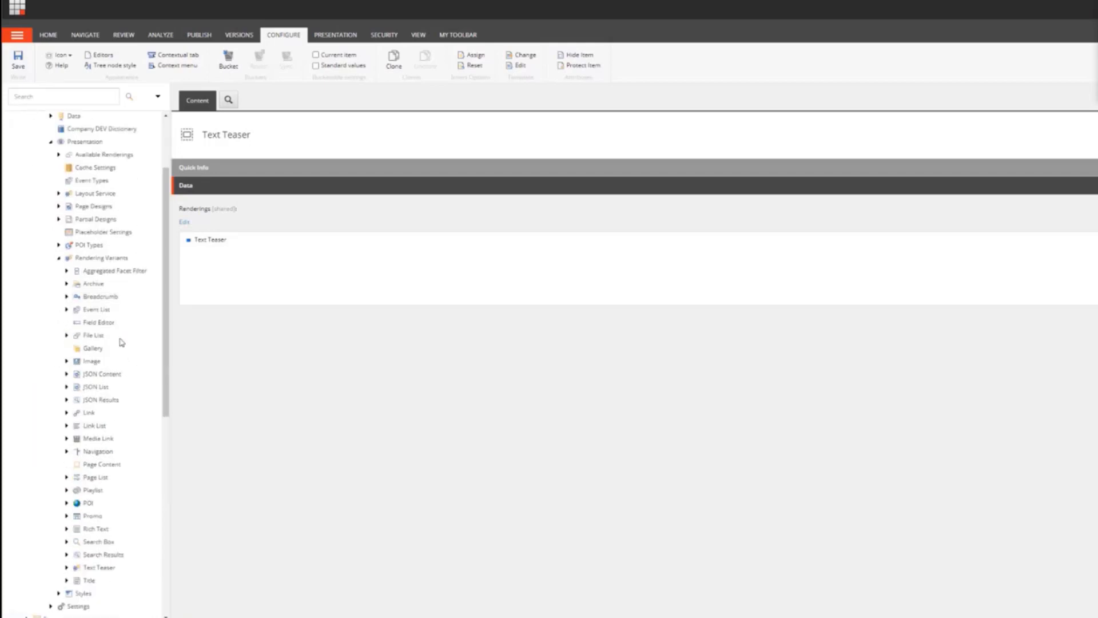
pyautogui.click(66, 419)
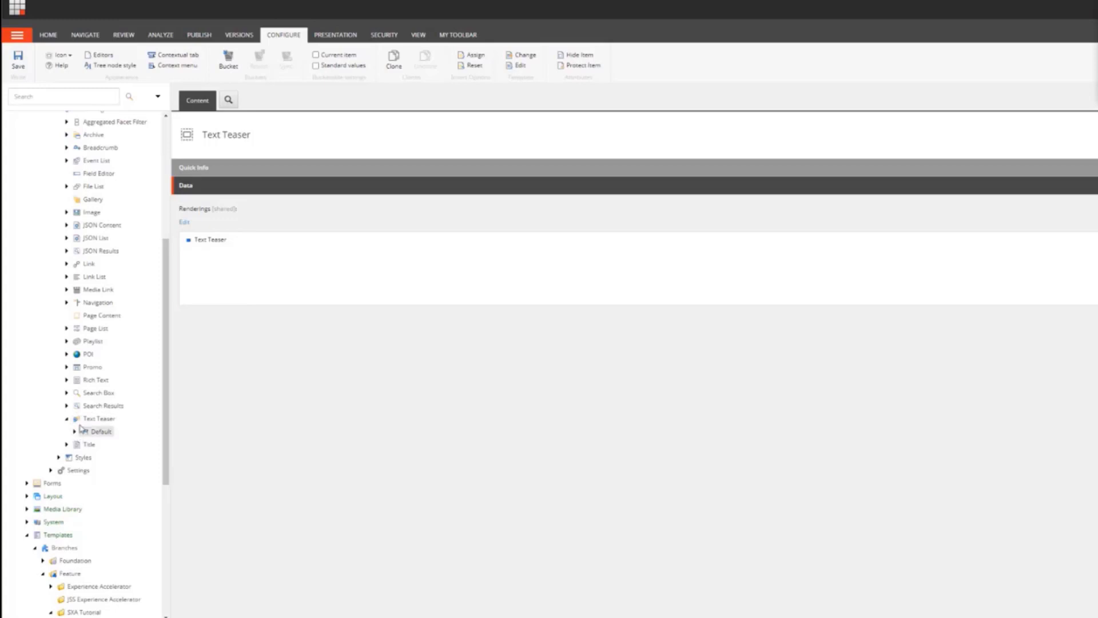
pyautogui.click(75, 432)
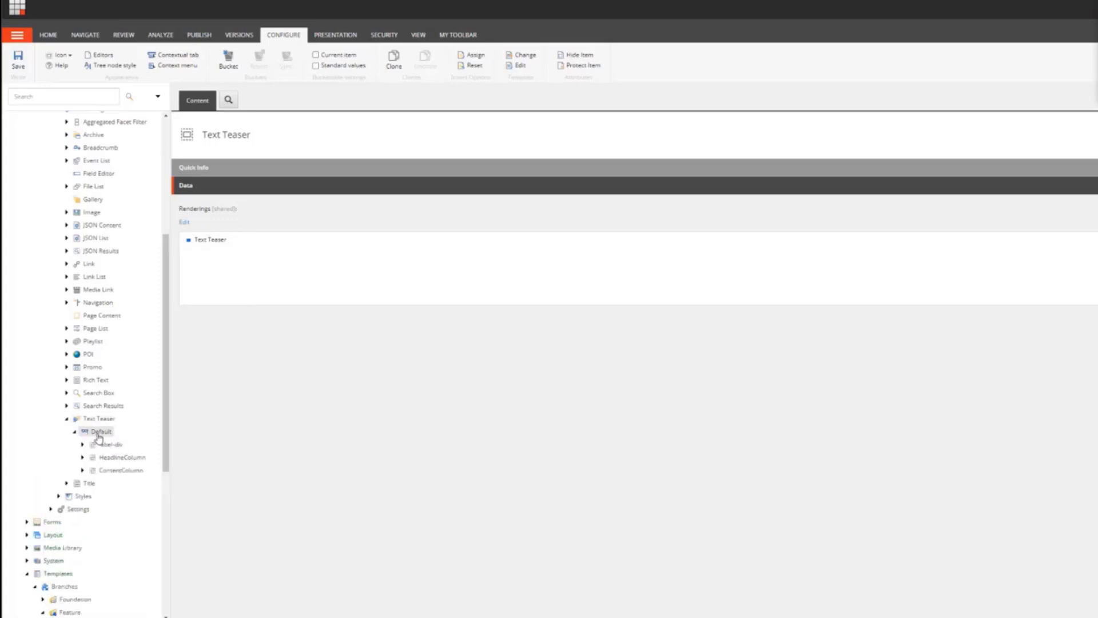
pyautogui.click(82, 458)
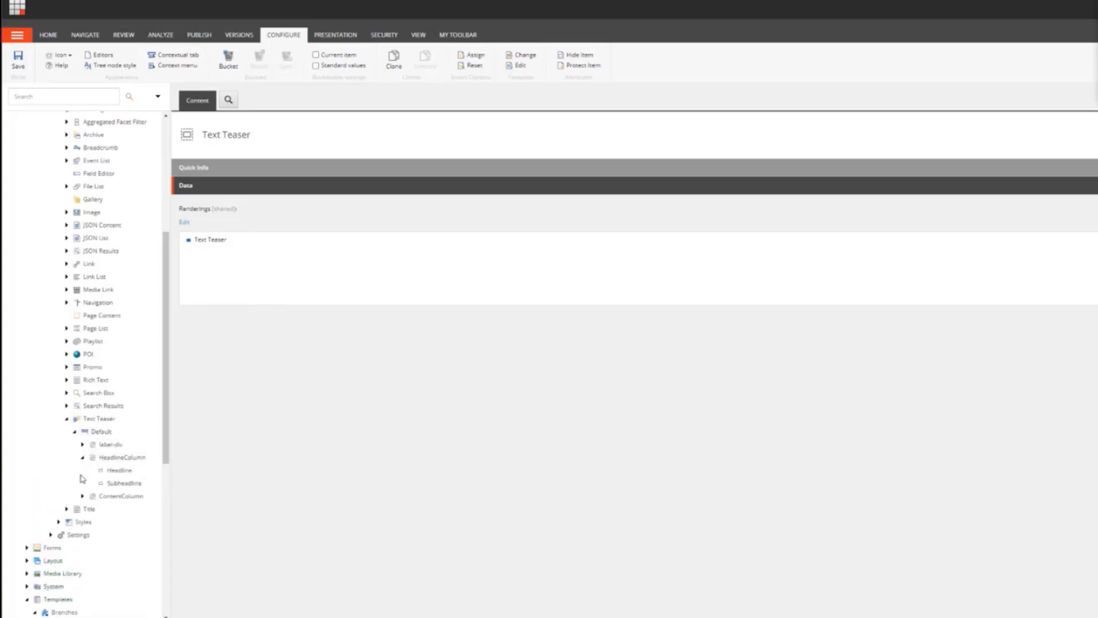
pyautogui.click(83, 458)
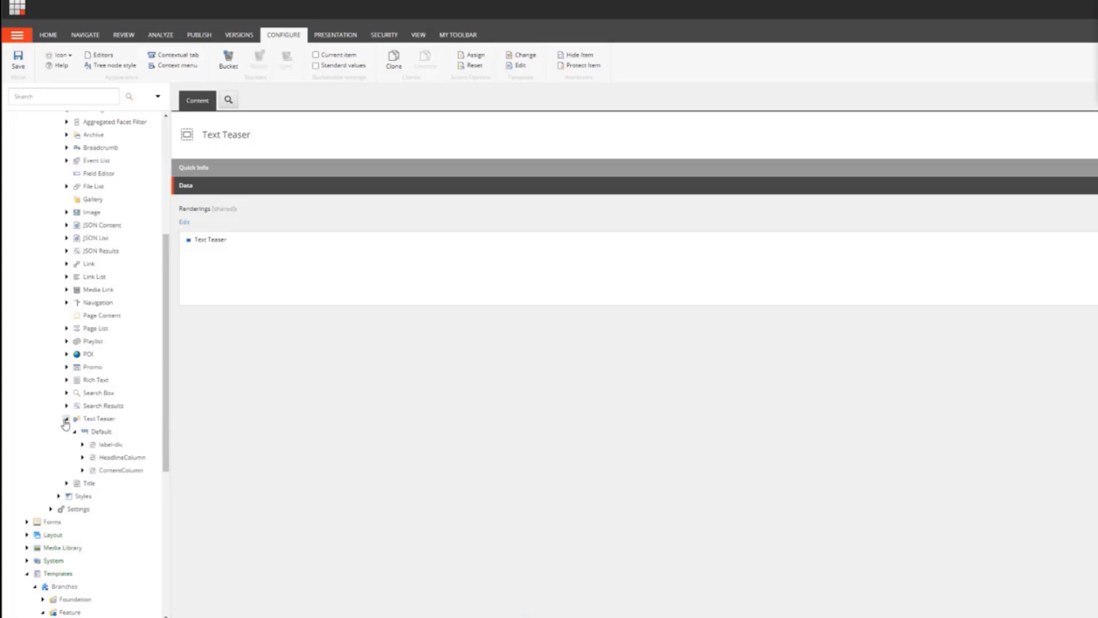
pyautogui.click(66, 419)
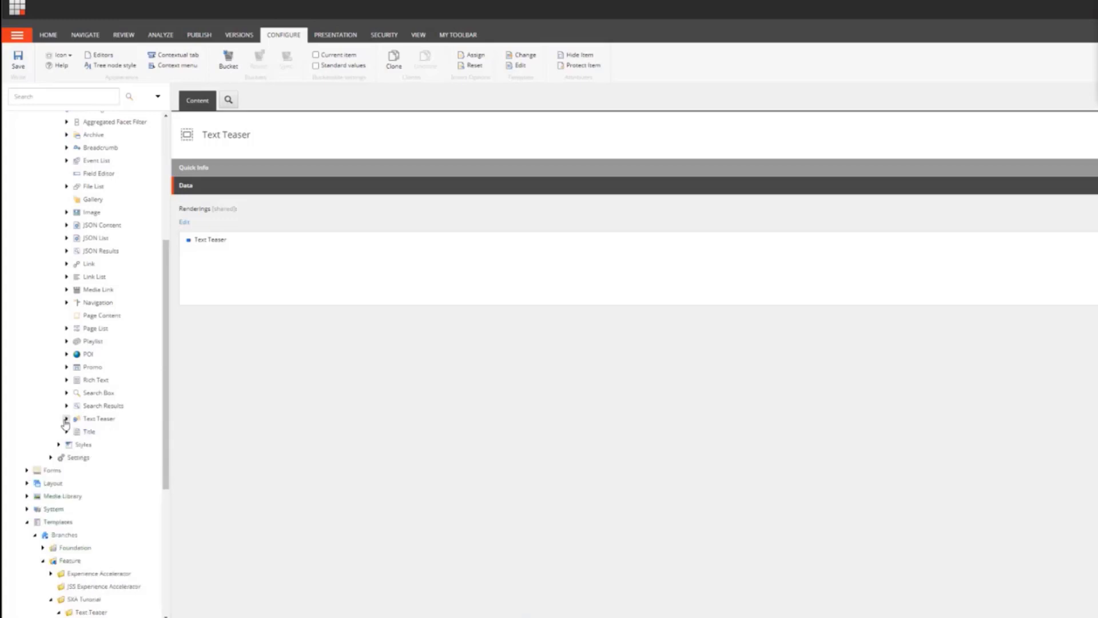
pyautogui.scroll(-4, 126, 357)
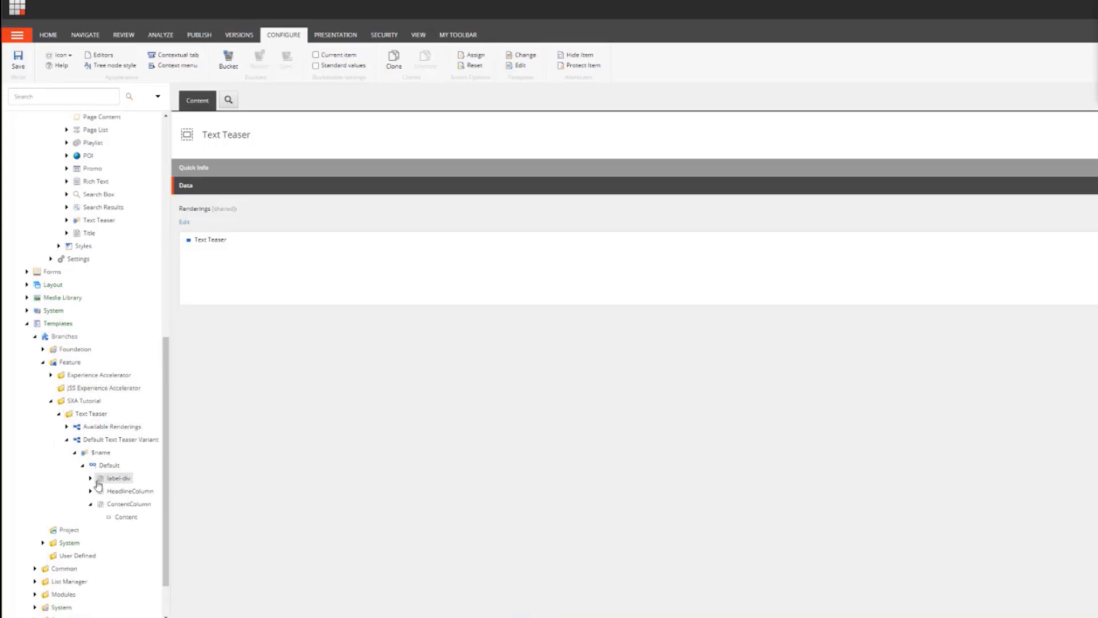
# Step: Create standard values for the Text Teaser Folder datasource template under Feature > SXA Tutorial > Text Teaser > Data Source
pyautogui.click(35, 337)
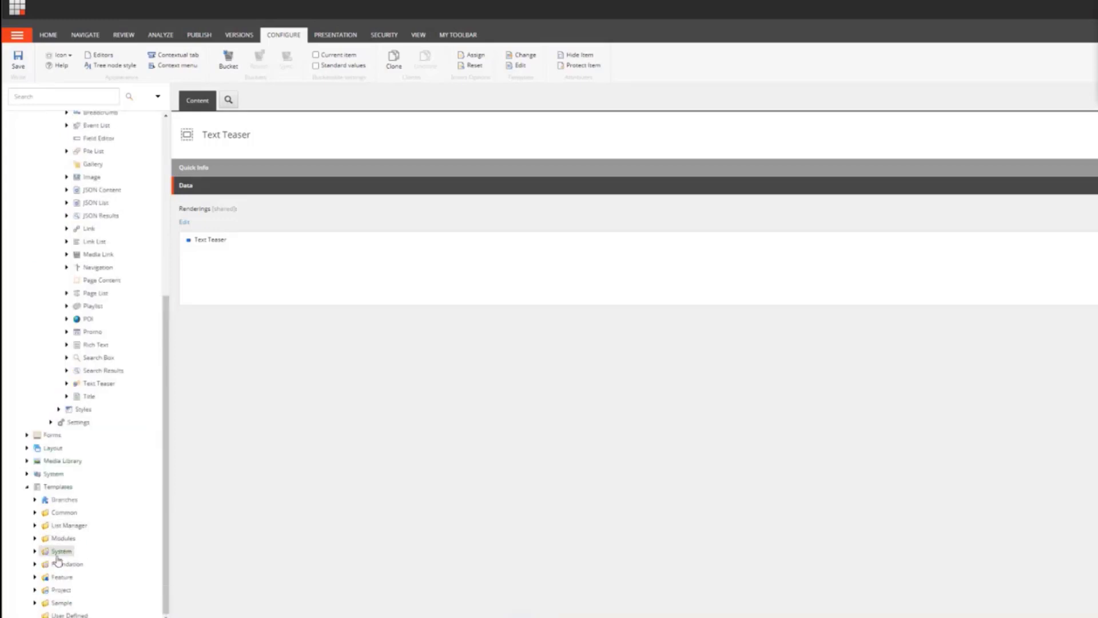
pyautogui.click(35, 577)
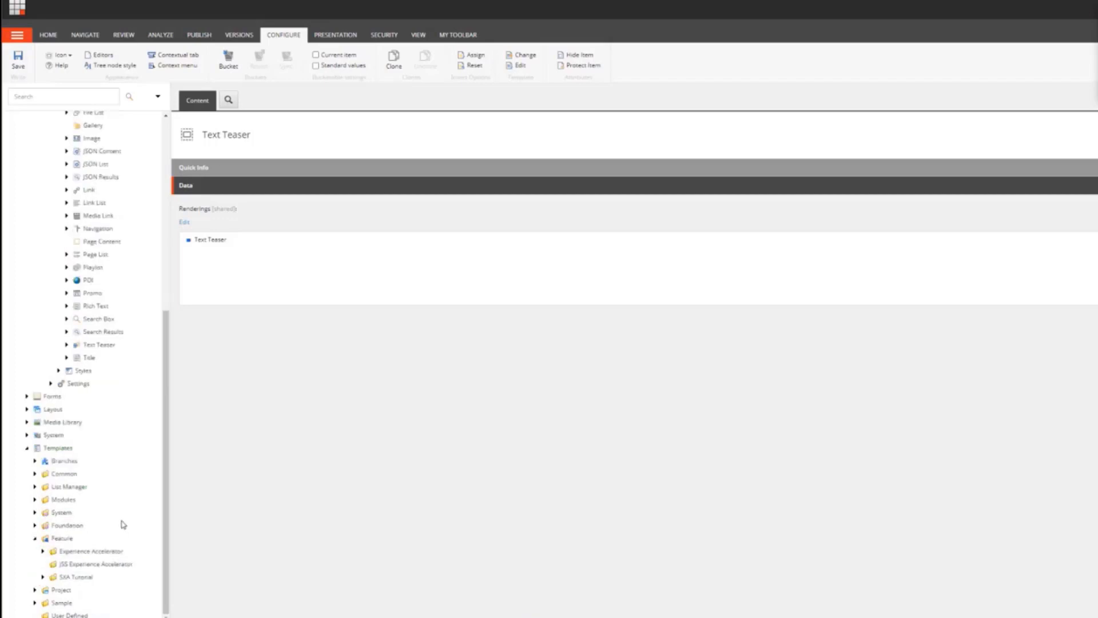
pyautogui.click(42, 576)
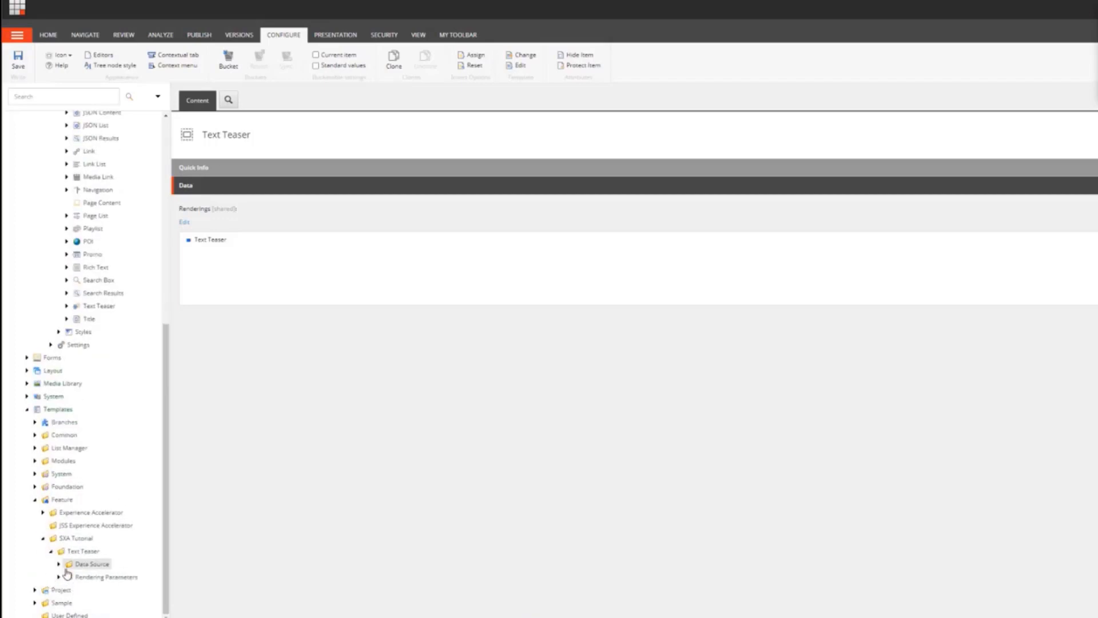
pyautogui.click(59, 564)
pyautogui.click(109, 564)
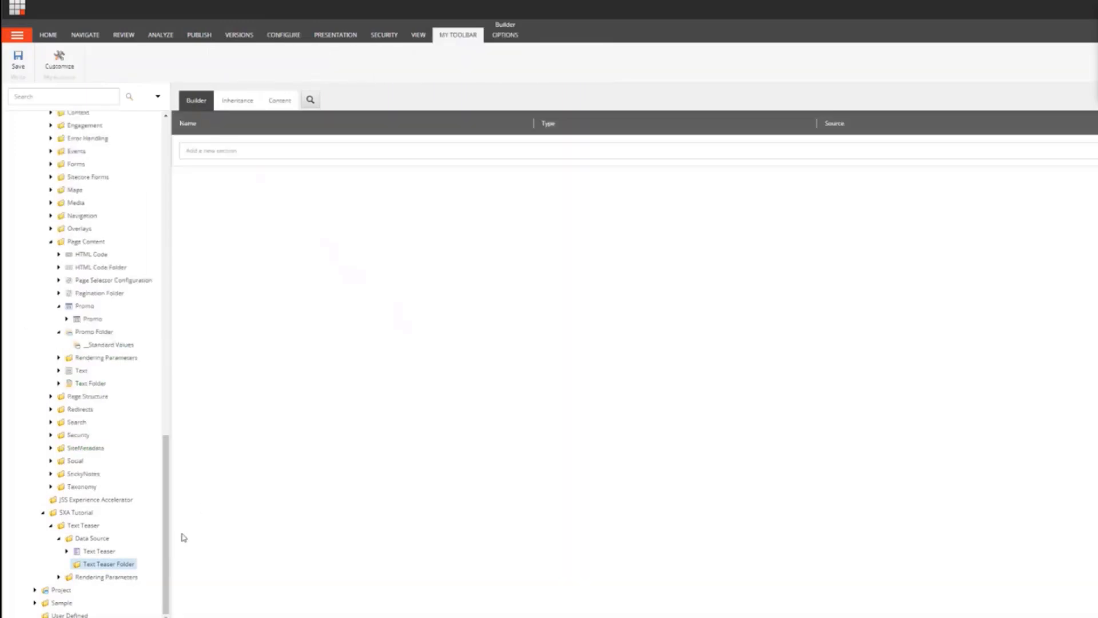
pyautogui.click(504, 36)
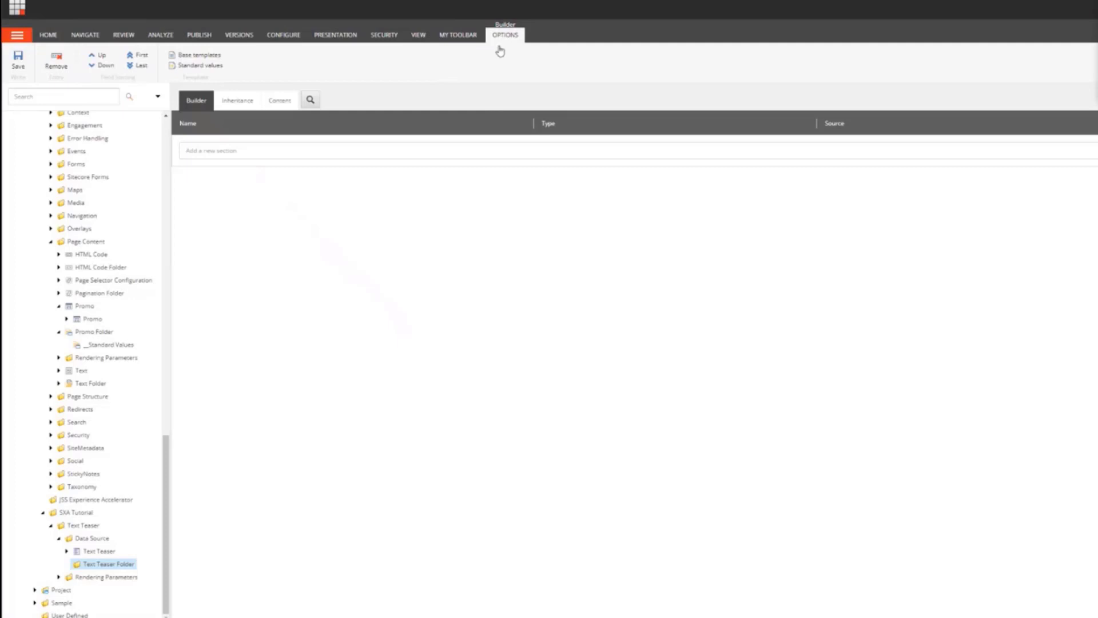
pyautogui.click(207, 66)
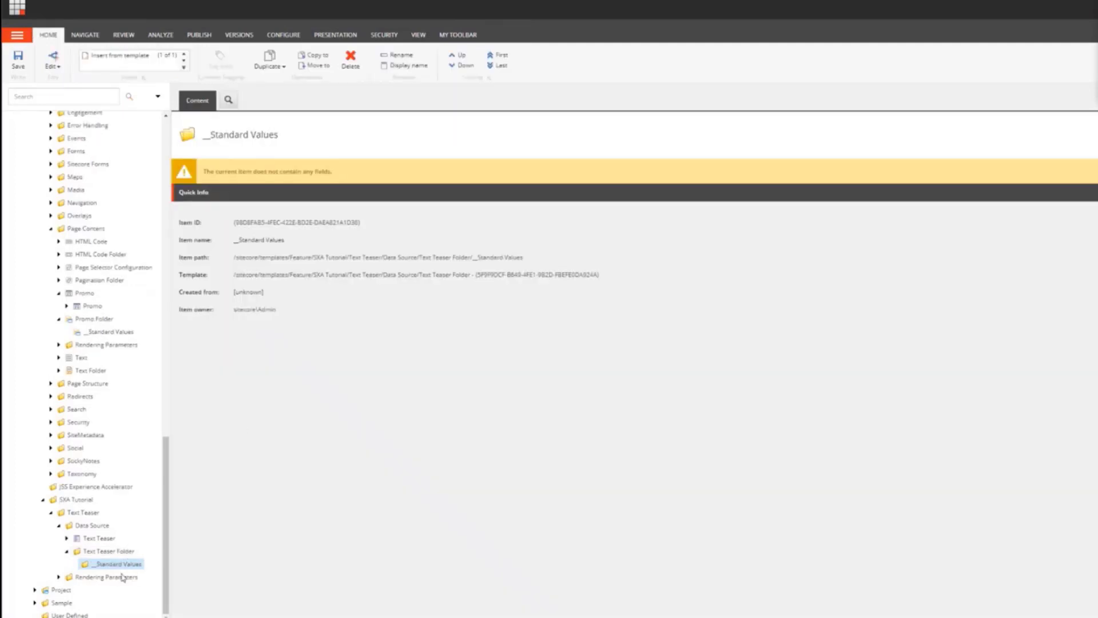
# Step: Assign the Text Teaser datasource template as an insert option on the folder's standard values and save
pyautogui.click(283, 35)
pyautogui.click(466, 56)
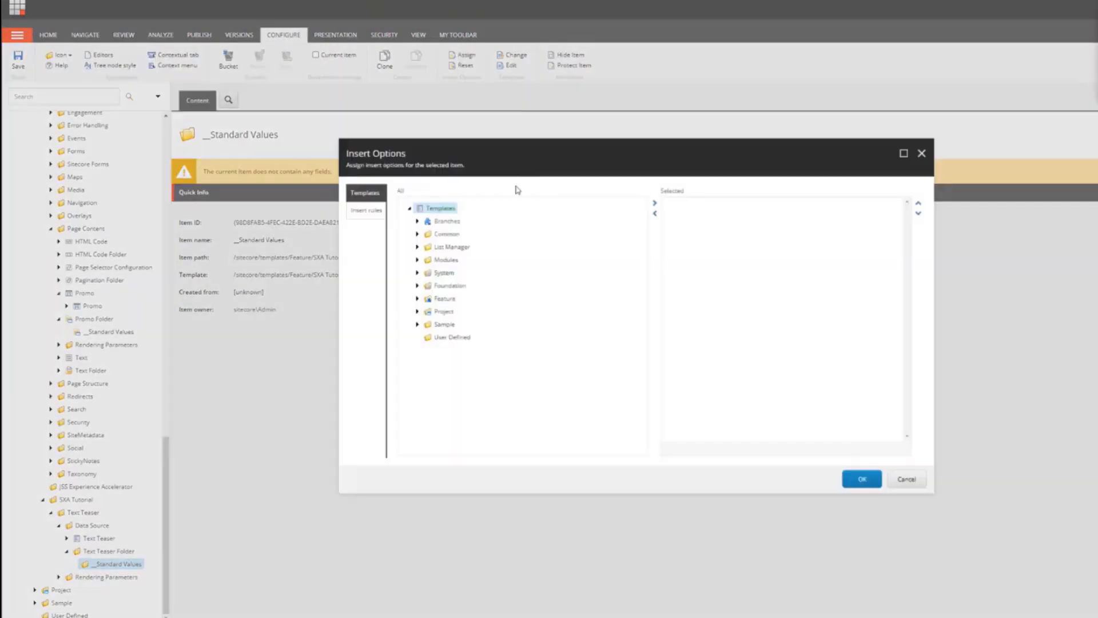
pyautogui.click(417, 299)
pyautogui.click(426, 336)
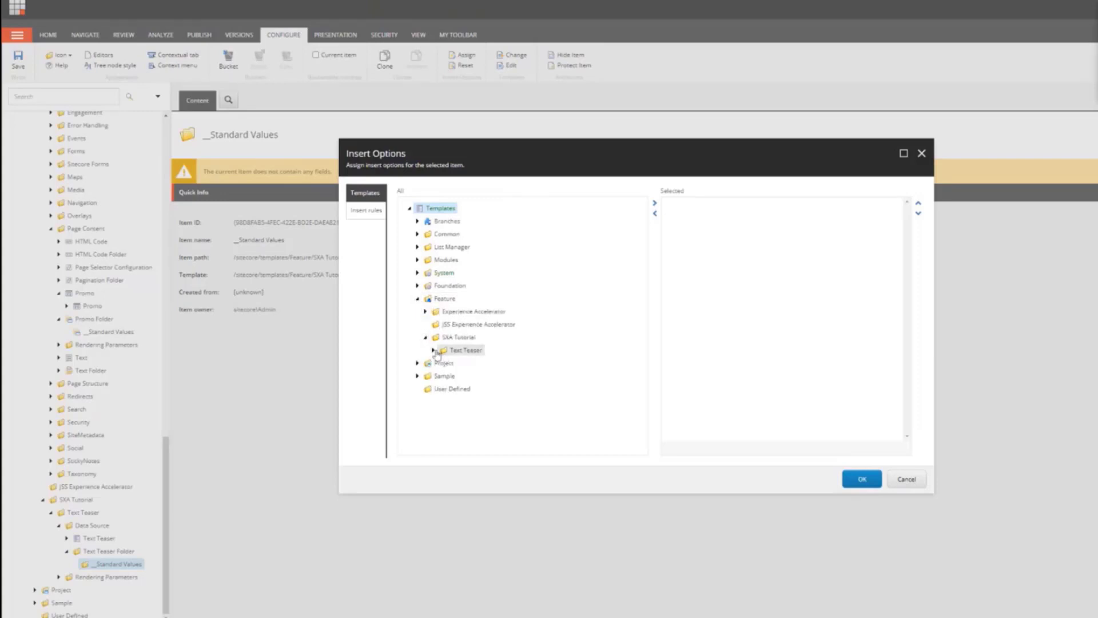
pyautogui.click(432, 350)
pyautogui.click(440, 363)
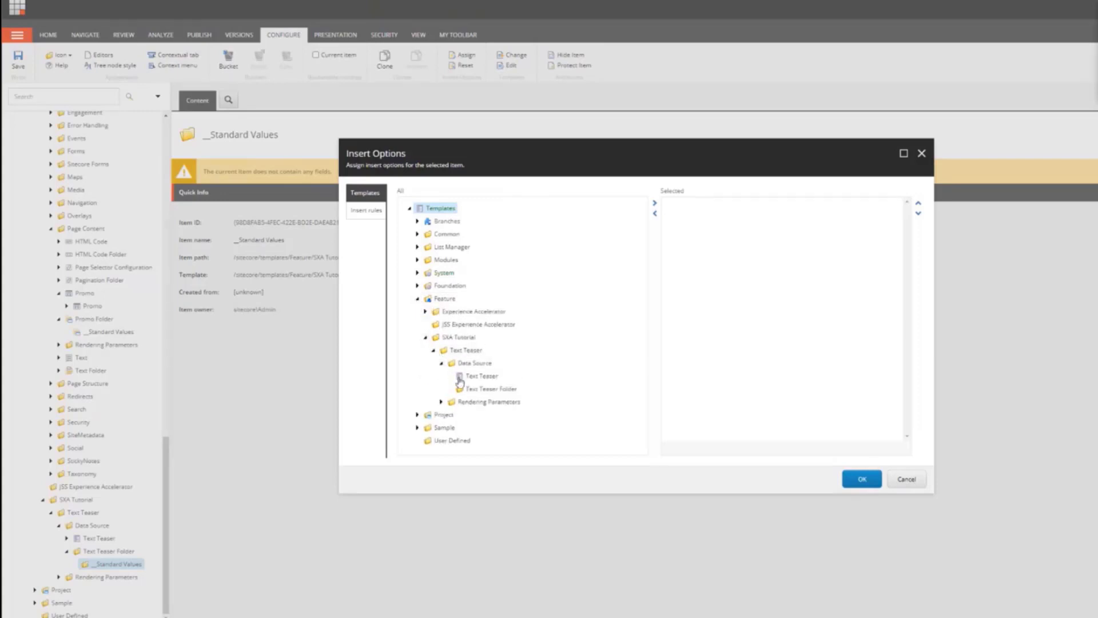
pyautogui.doubleClick(479, 375)
pyautogui.click(862, 480)
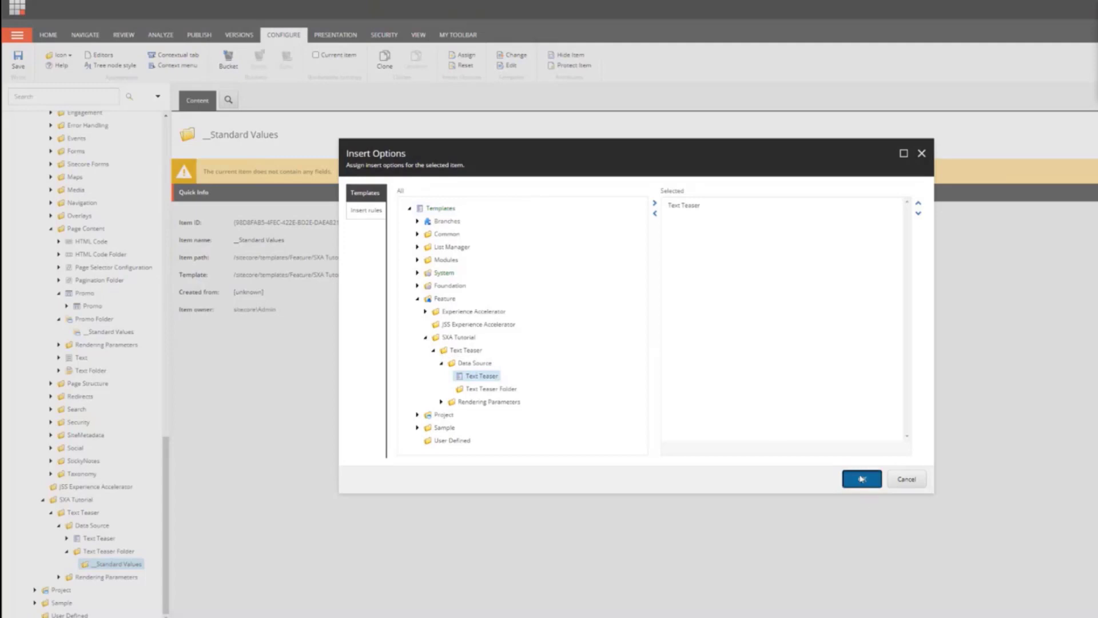
pyautogui.click(23, 61)
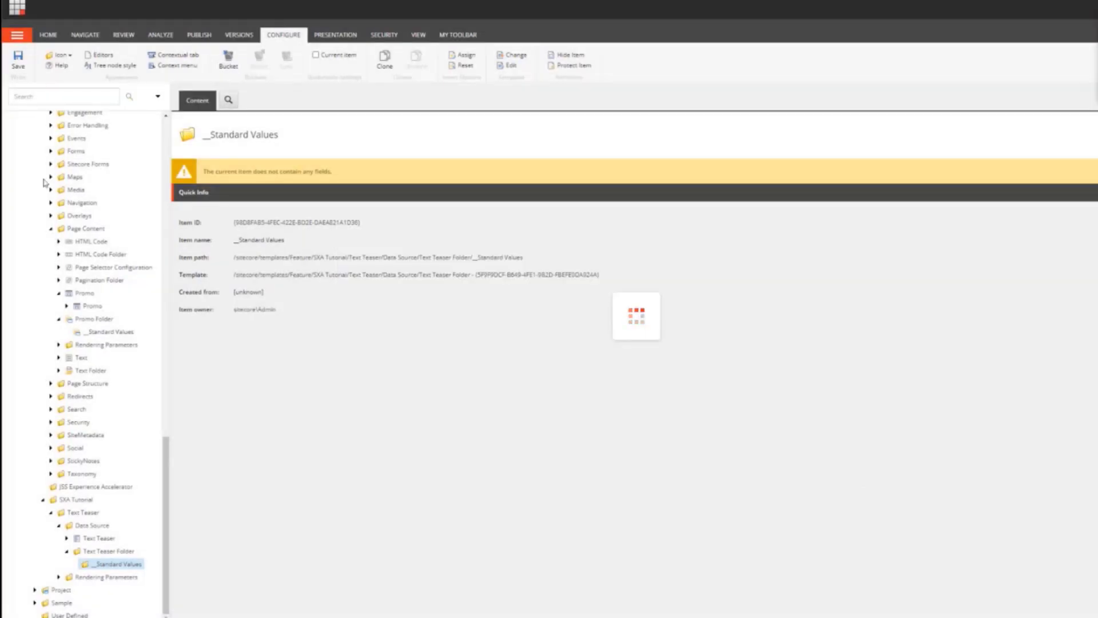
# Step: Check the insert options offered by the site's Text Teasers data folder
pyautogui.moveTo(169, 445); pyautogui.dragTo(168, 131)
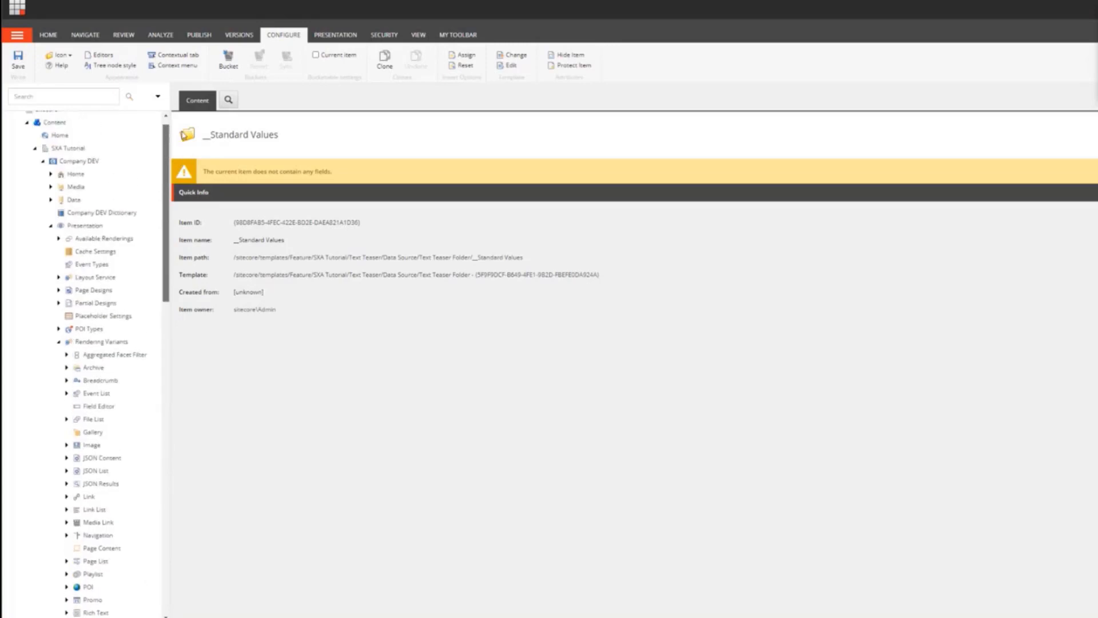
pyautogui.click(50, 200)
pyautogui.scroll(-2, 74, 462)
pyautogui.click(80, 476)
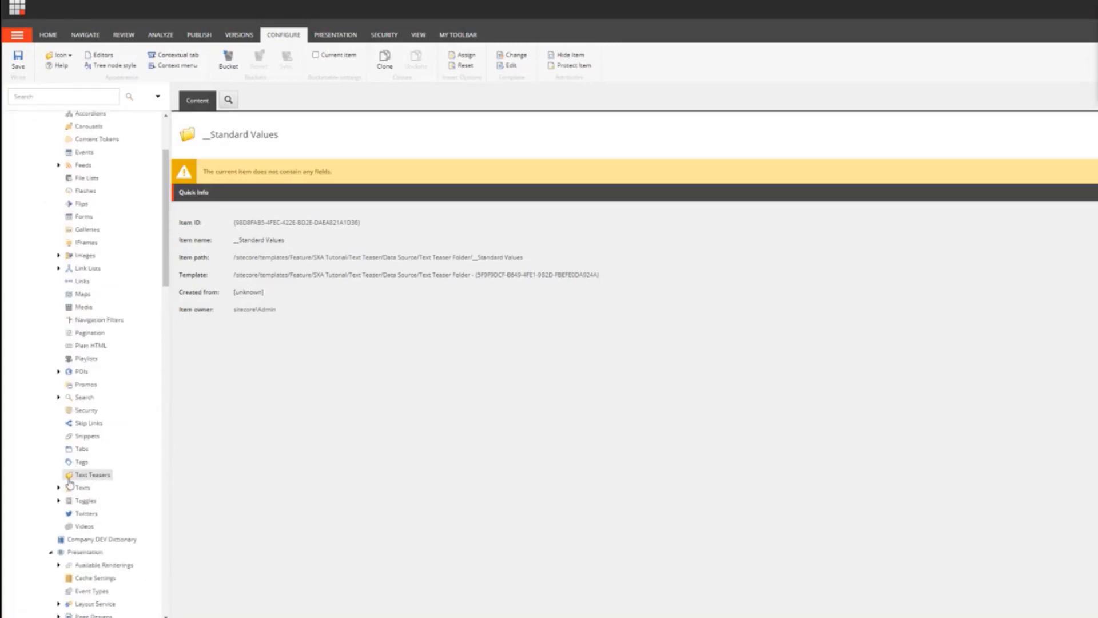
pyautogui.rightClick(80, 476)
pyautogui.moveTo(134, 468)
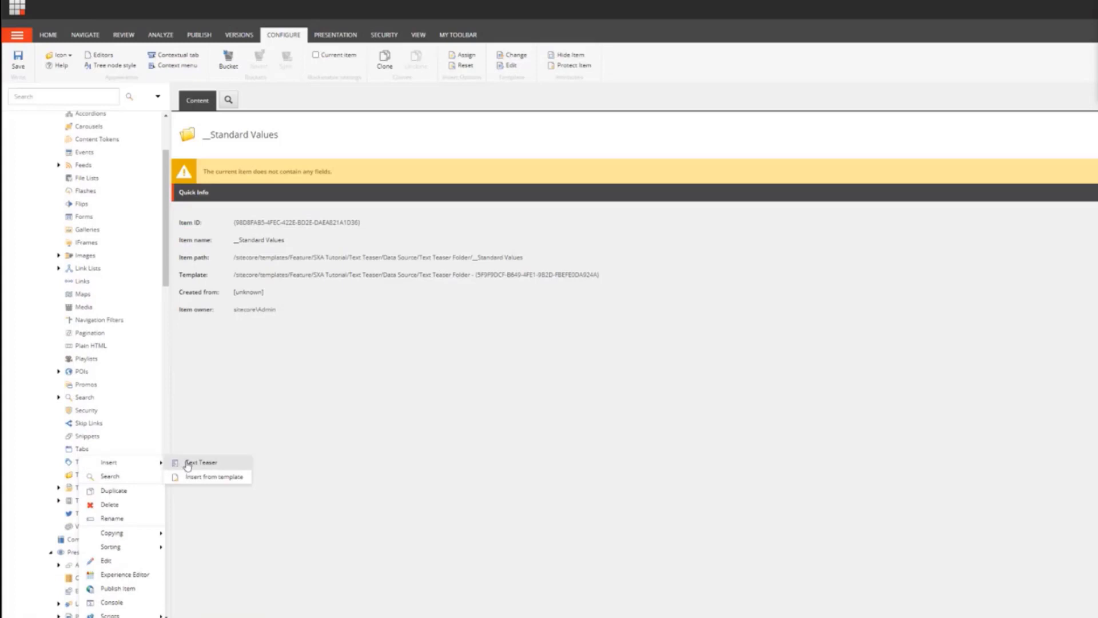
pyautogui.scroll(3, 164, 216)
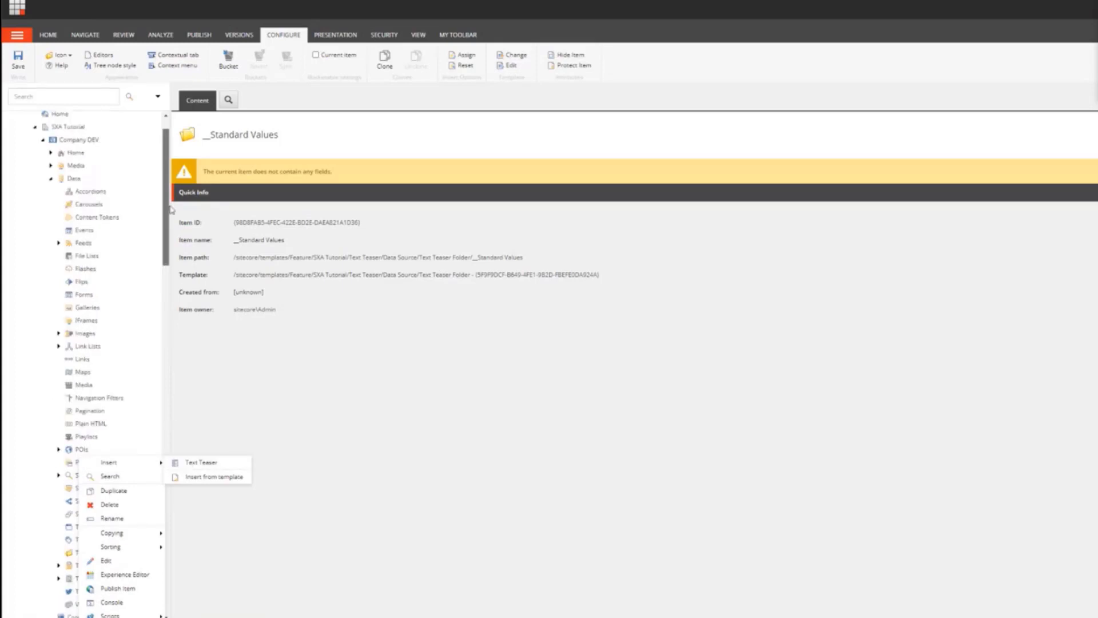
# Step: Enable grouping renderings in sections on the site's Available Renderings item and save
pyautogui.click(50, 215)
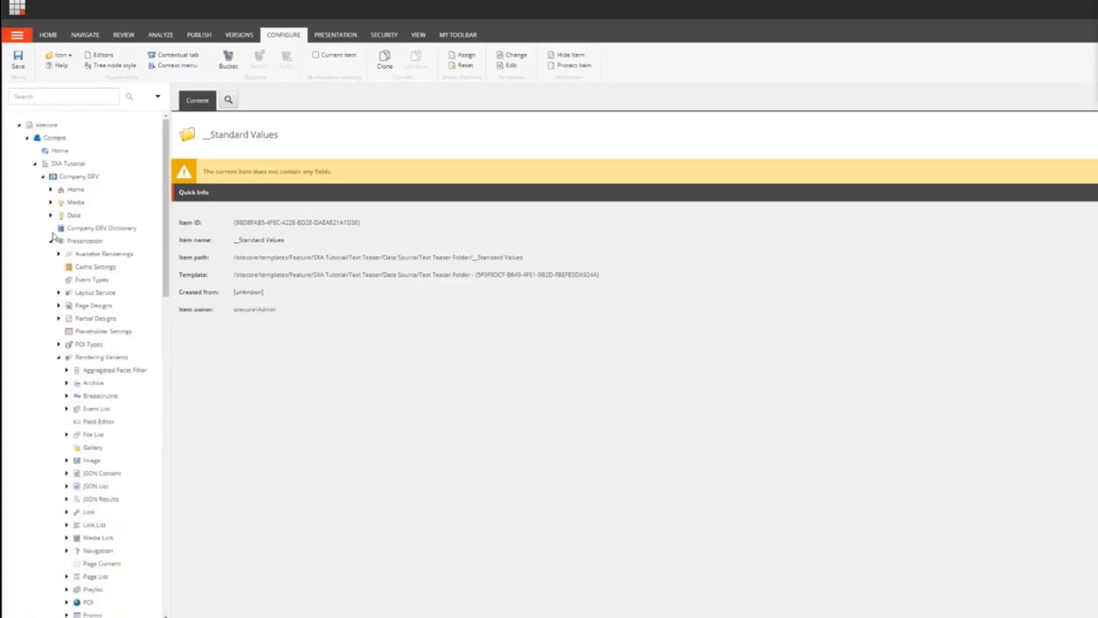
pyautogui.click(91, 254)
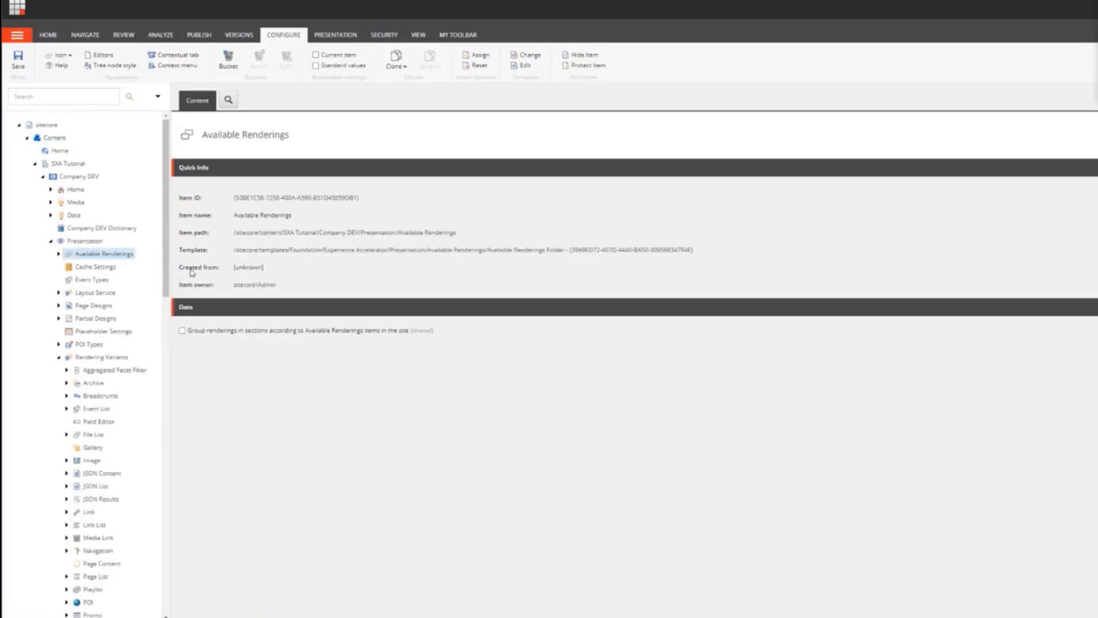
pyautogui.click(58, 254)
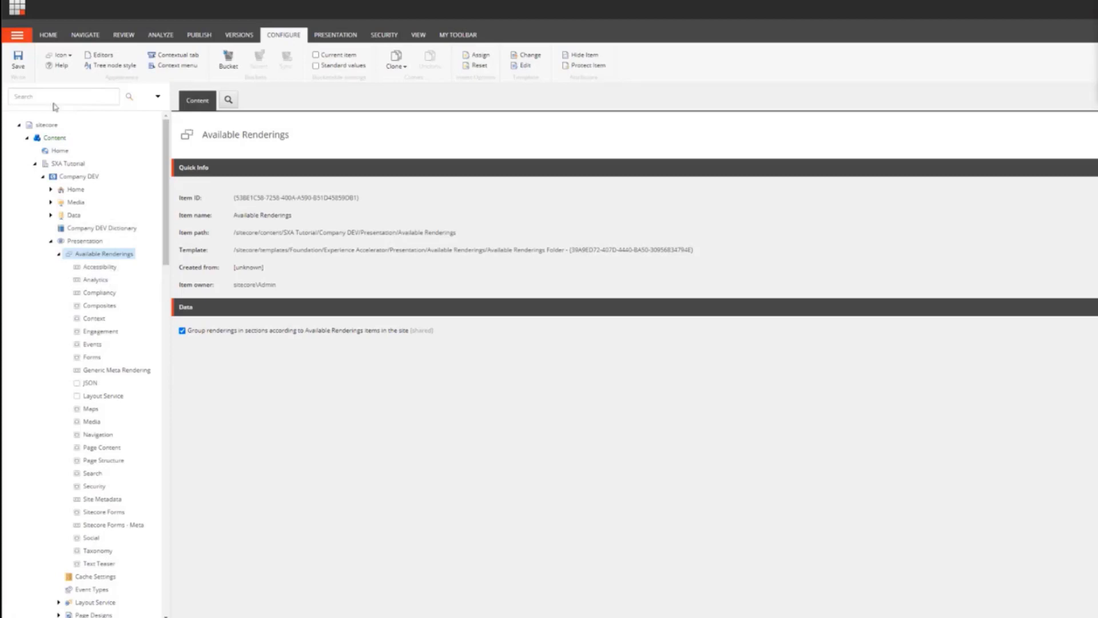
pyautogui.click(24, 62)
# Step: Insert a new page named Text Teaser Test under the site's Home item
pyautogui.click(50, 191)
pyautogui.rightClick(74, 190)
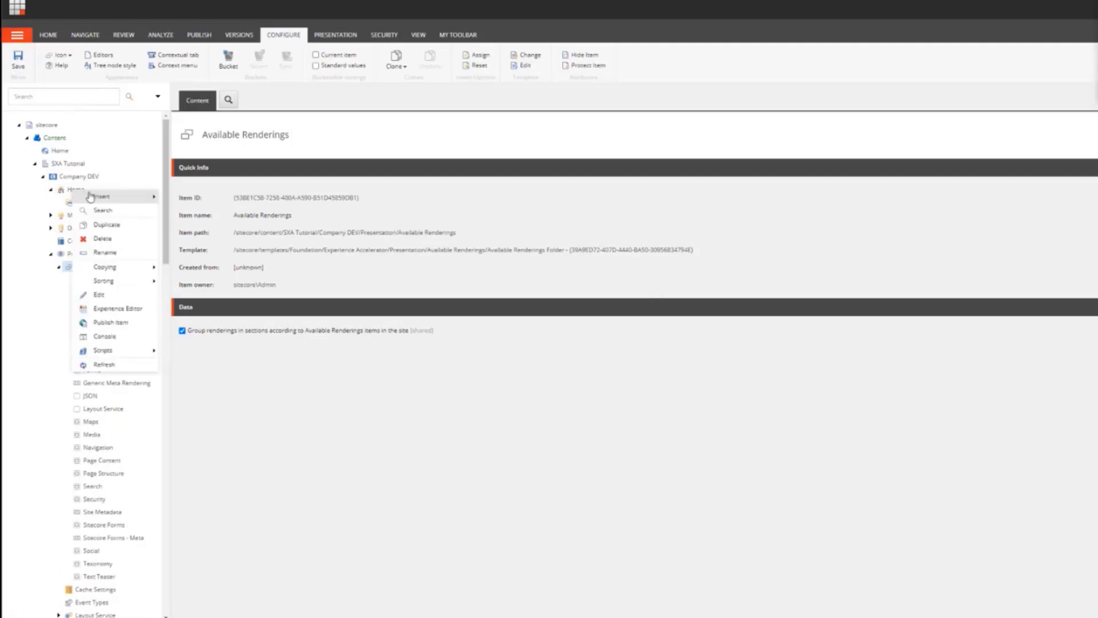
pyautogui.click(176, 198)
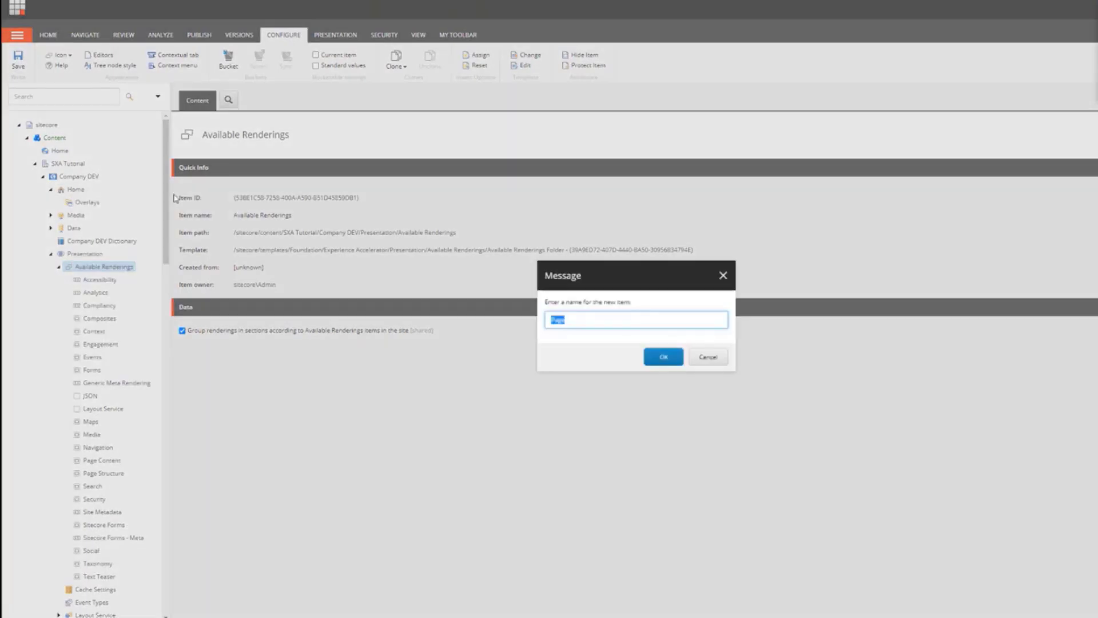
pyautogui.write('Text Teaser Test')
pyautogui.press('Return')
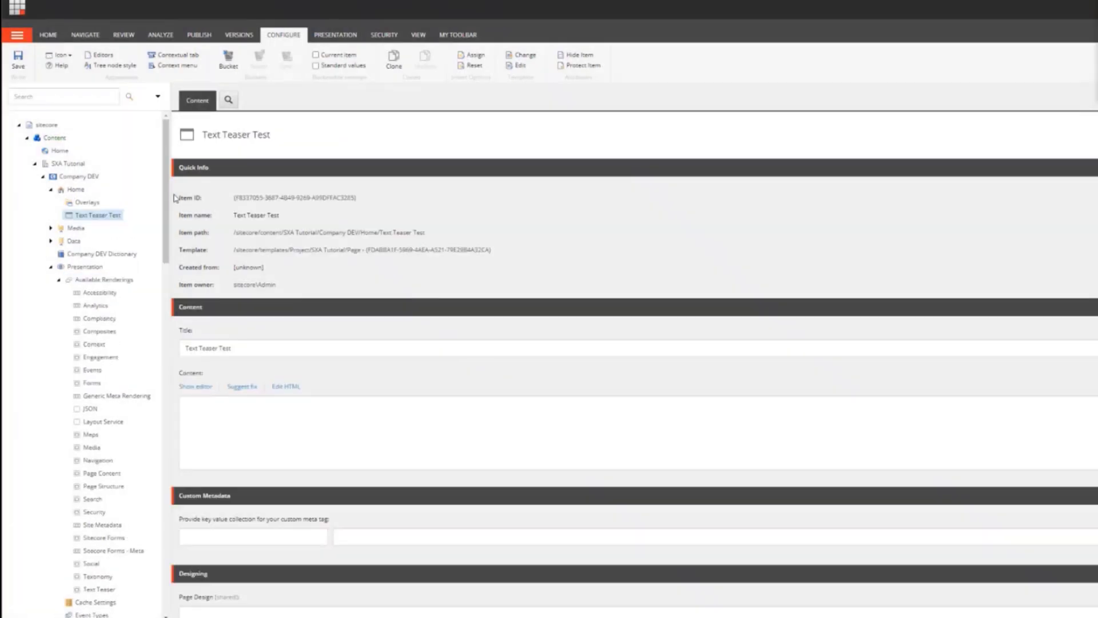
# Step: Open the Text Teaser Test page in Experience Editor and collapse the toolbox sections to reach the Text Teaser section
pyautogui.rightClick(105, 215)
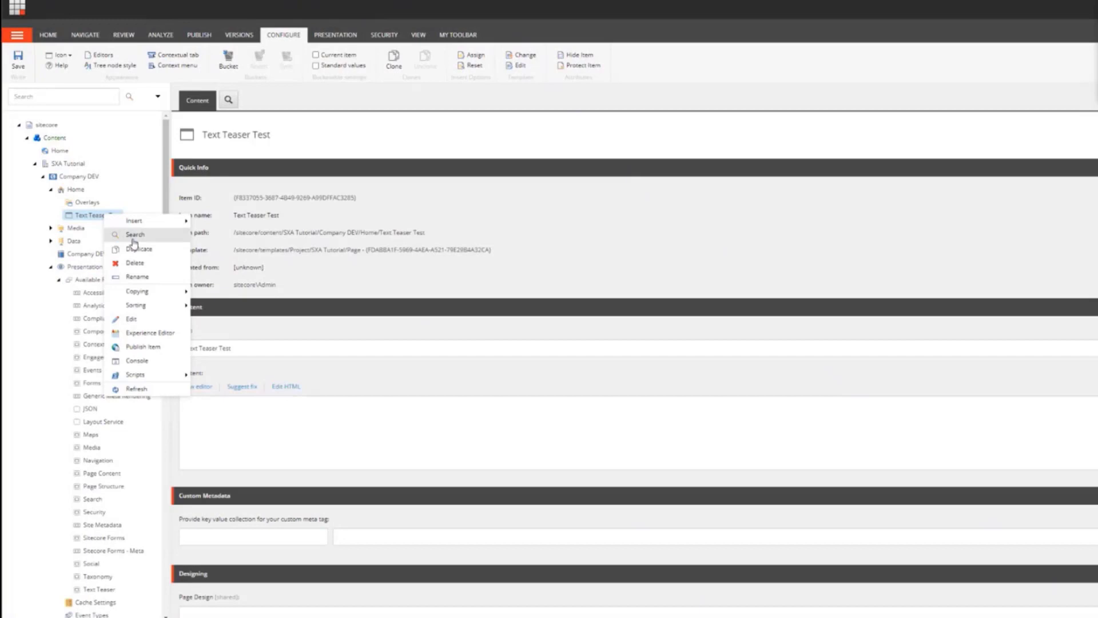
pyautogui.click(142, 333)
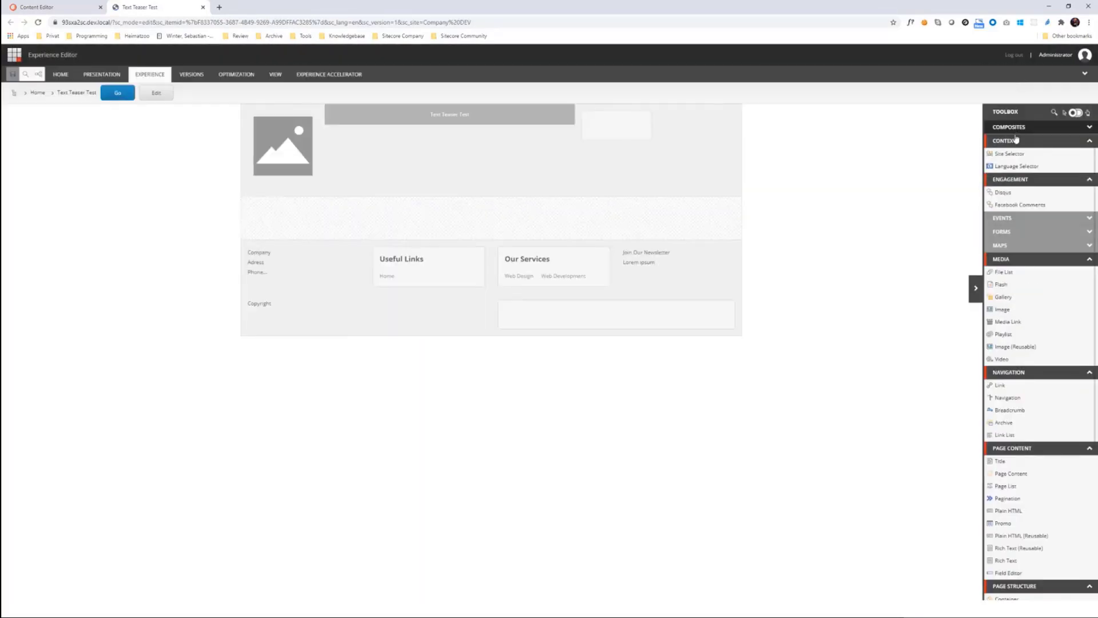
pyautogui.click(1014, 140)
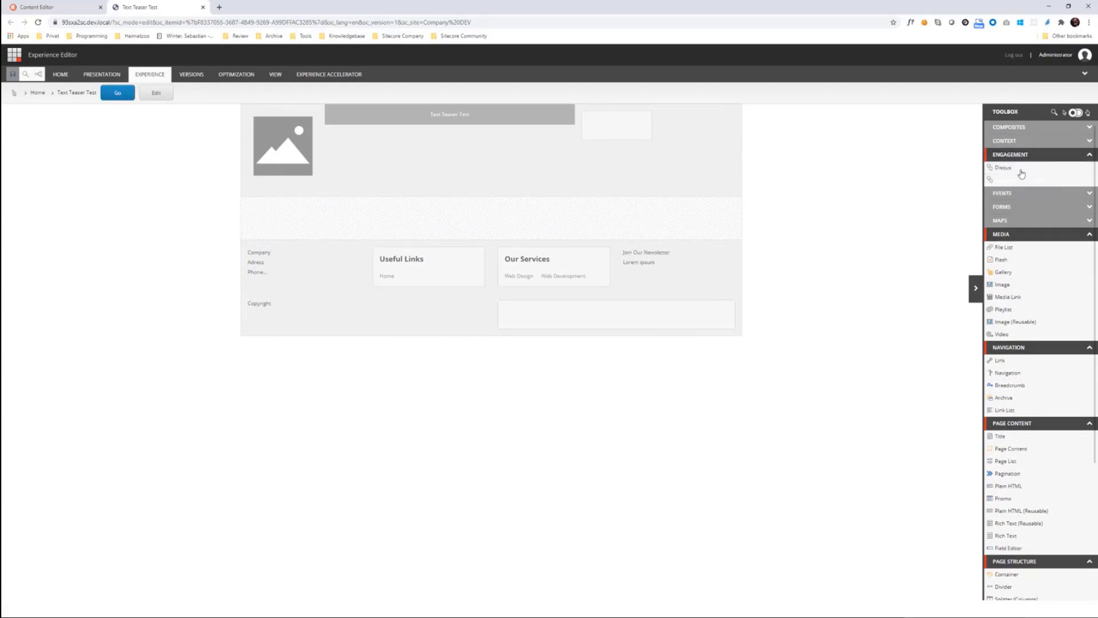
pyautogui.click(1022, 155)
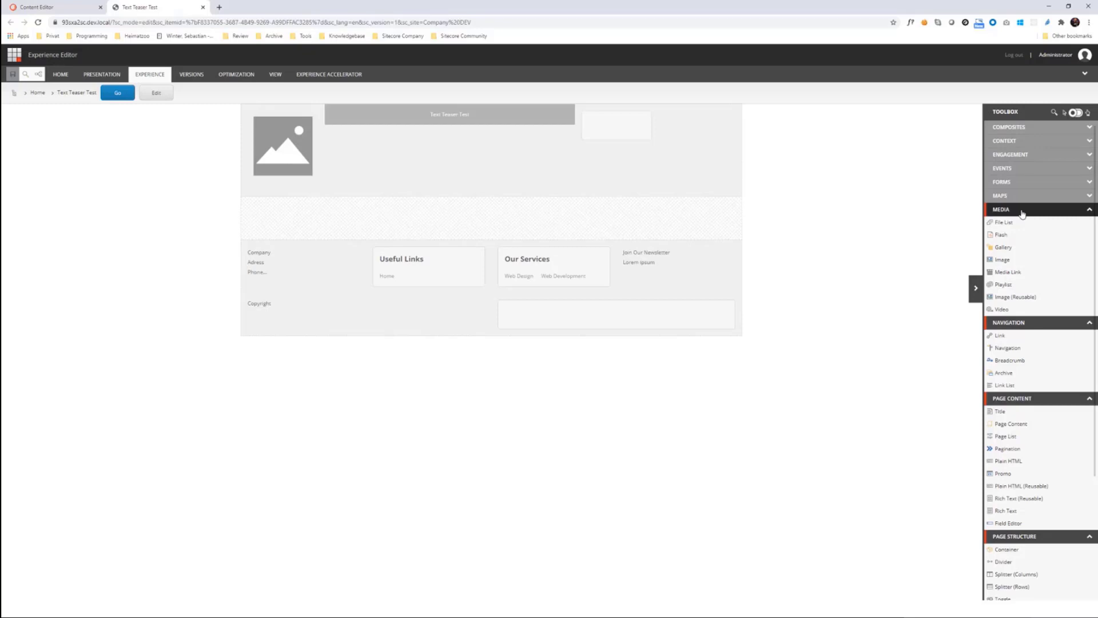
pyautogui.click(1022, 210)
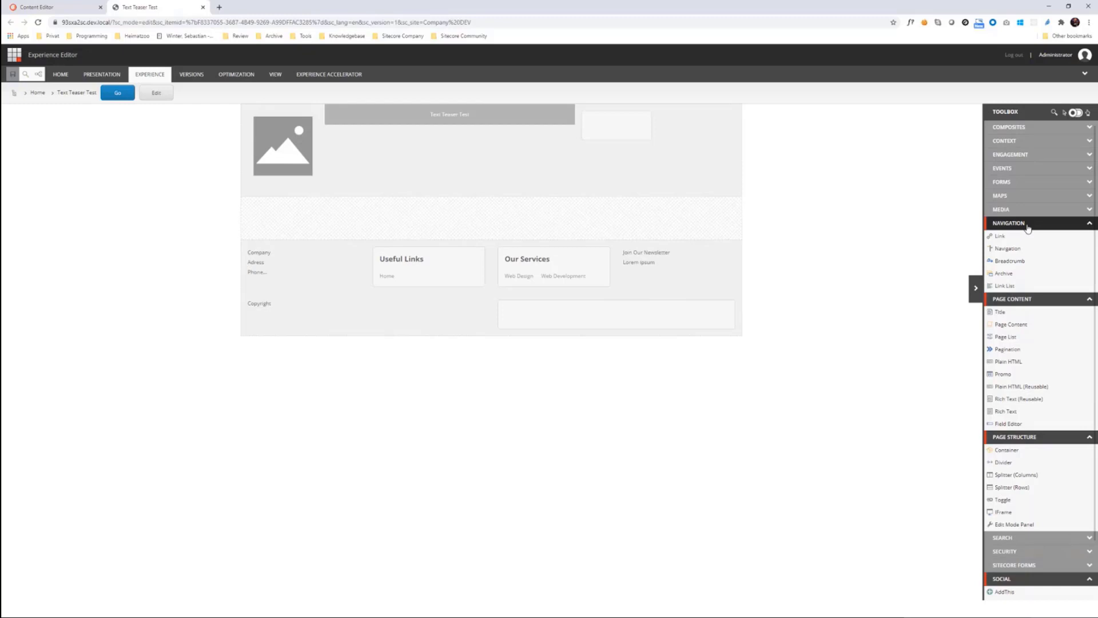
pyautogui.click(1028, 225)
pyautogui.click(1029, 237)
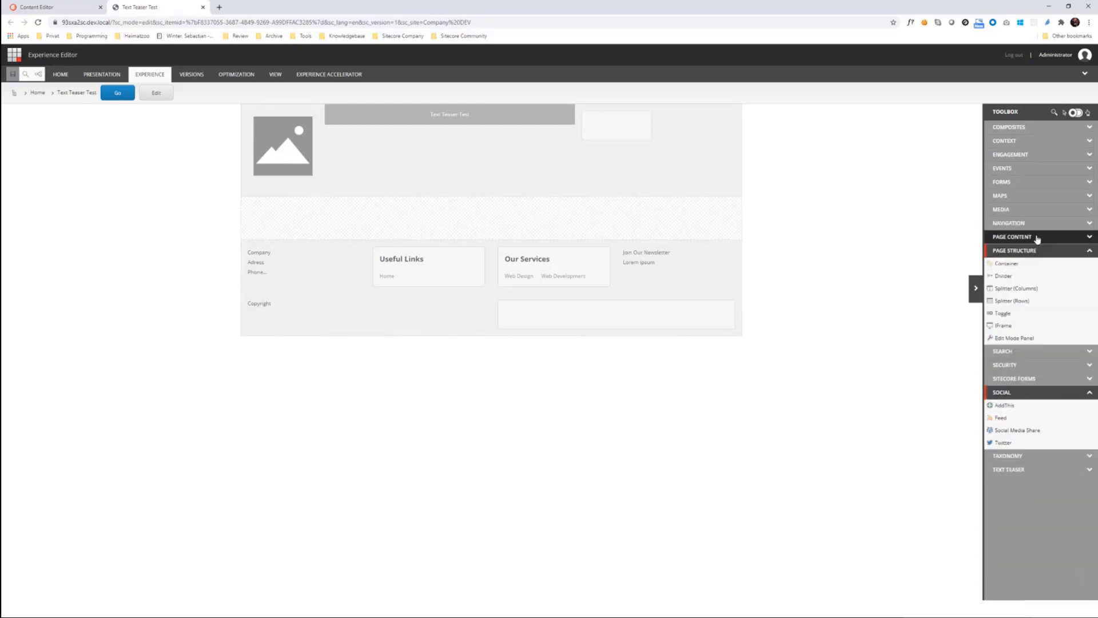
pyautogui.click(1029, 251)
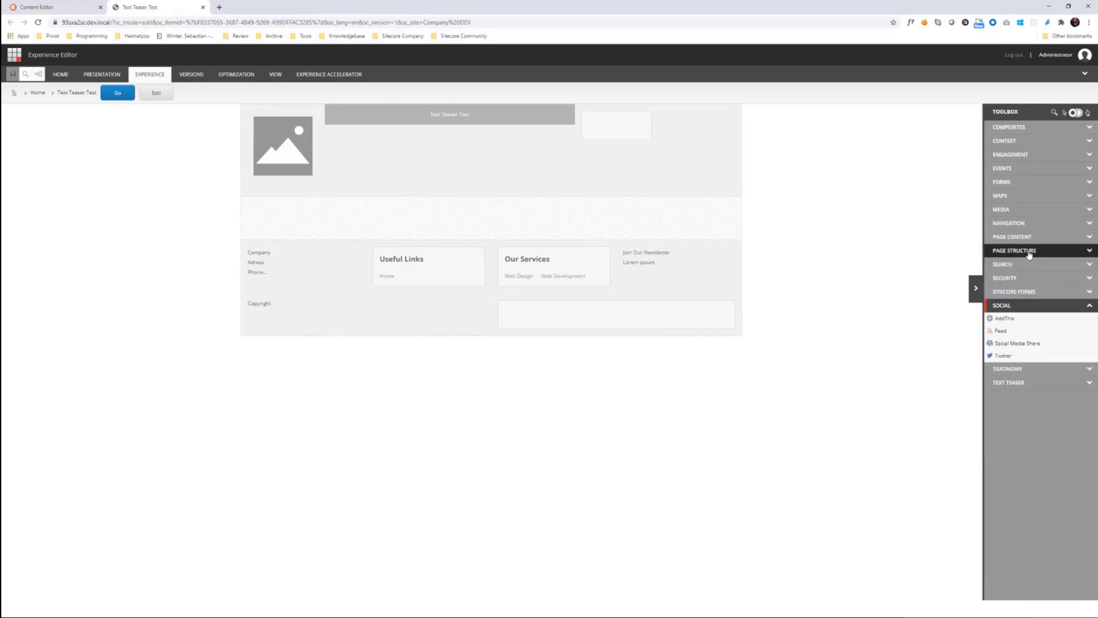
# Step: Add the Text Teaser rendering to the page below the header and create a new data source item named Text Teaser Test
pyautogui.click(1038, 305)
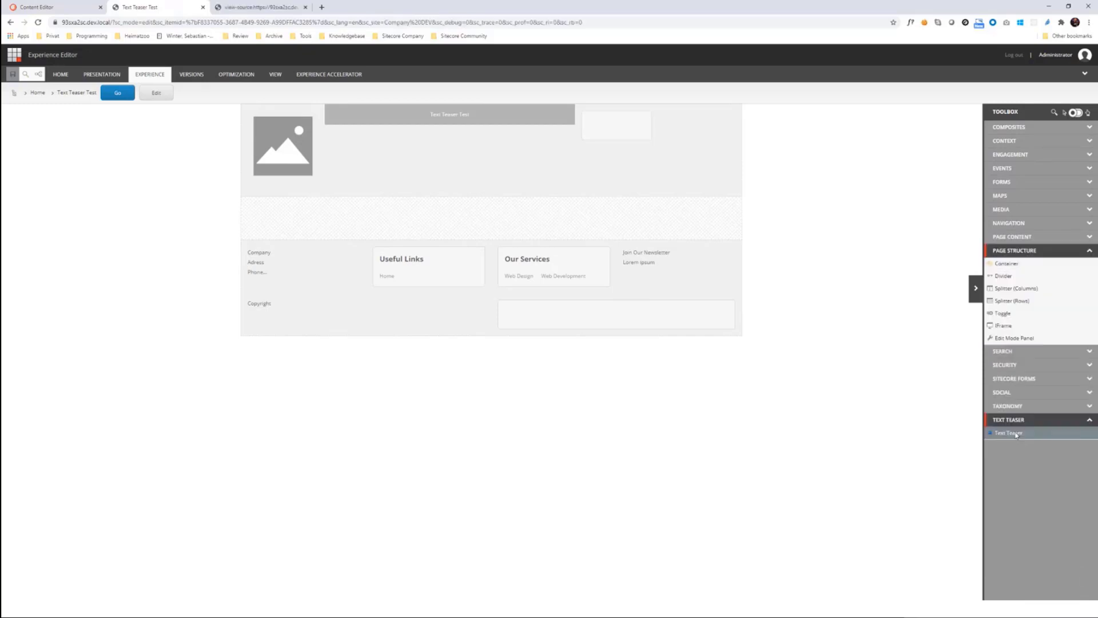
pyautogui.moveTo(1016, 435); pyautogui.dragTo(500, 232)
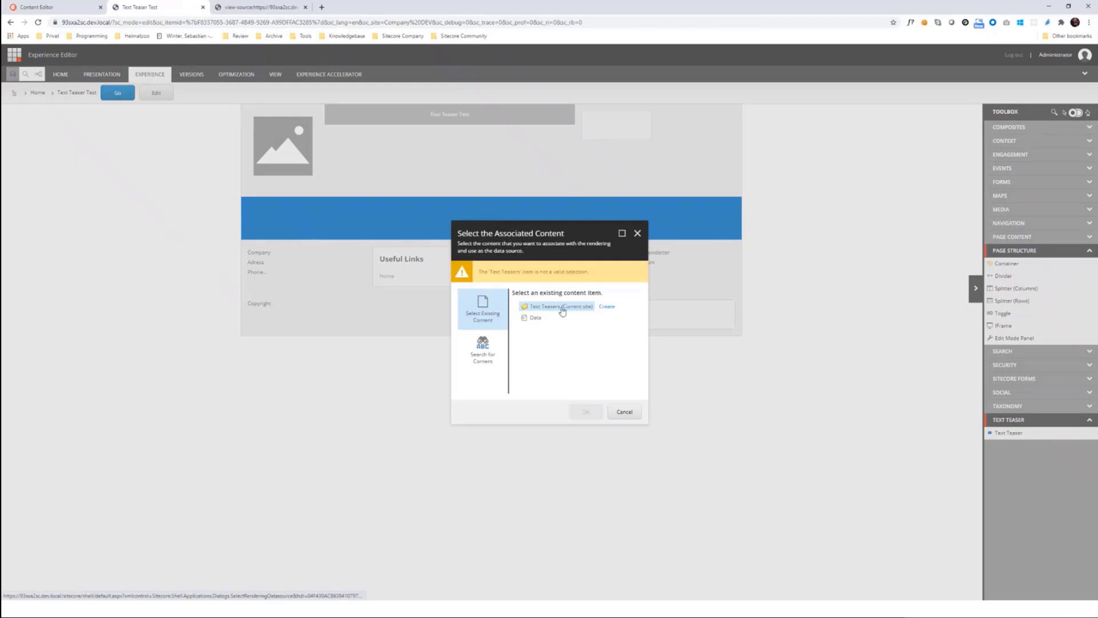
pyautogui.click(607, 307)
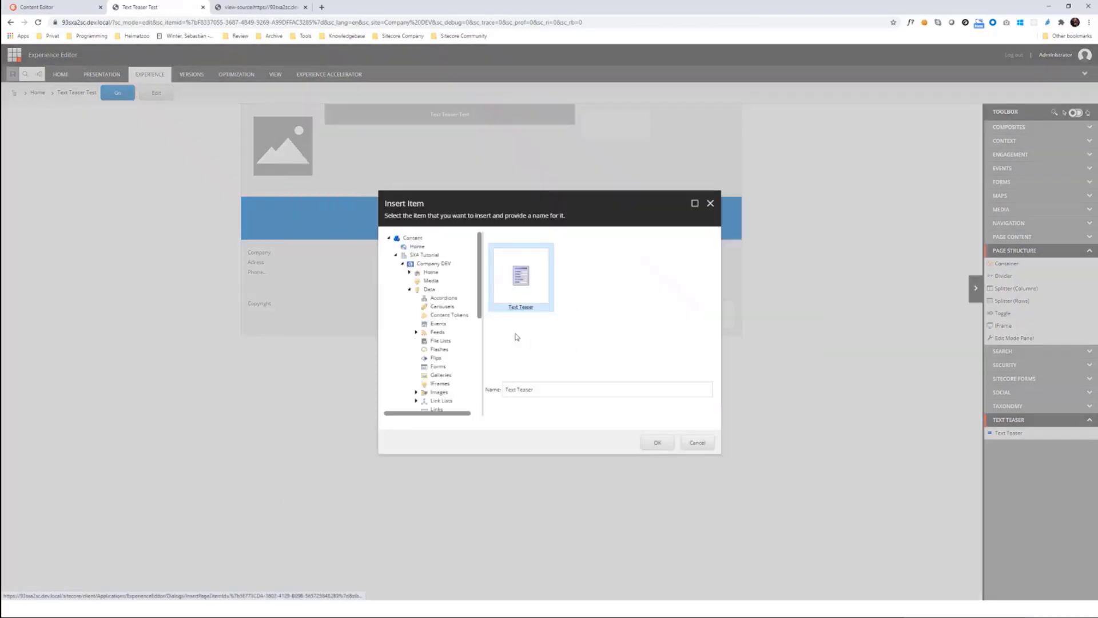
pyautogui.click(549, 391)
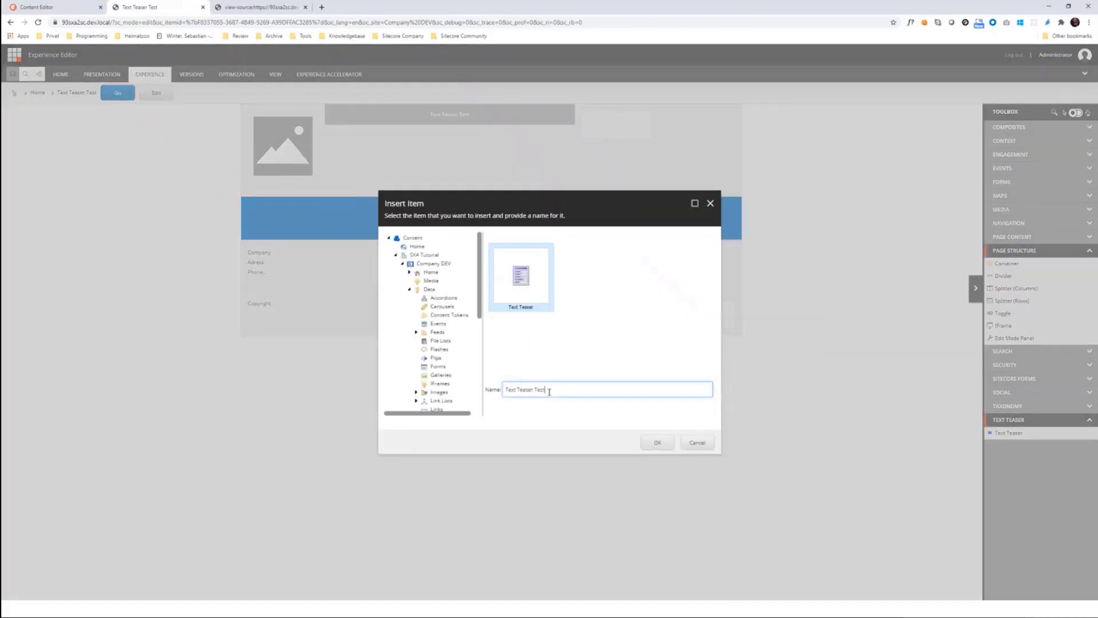
pyautogui.click(658, 442)
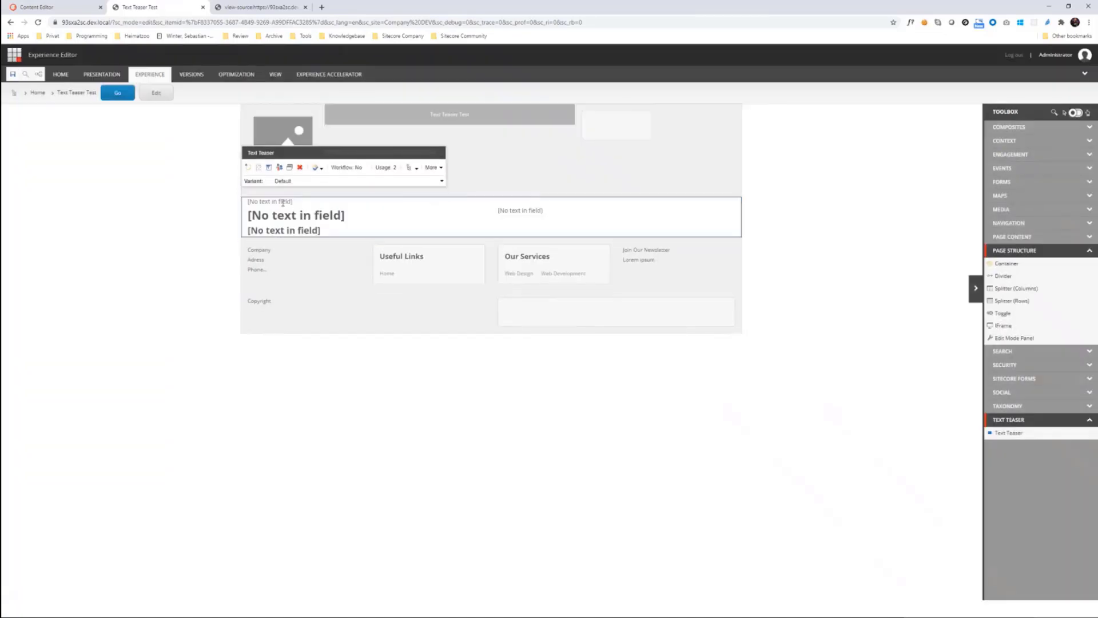
# Step: Fill the teaser's label, headline and subheadline fields with Label, Headline and Subheadline
pyautogui.click(282, 203)
pyautogui.write('Label')
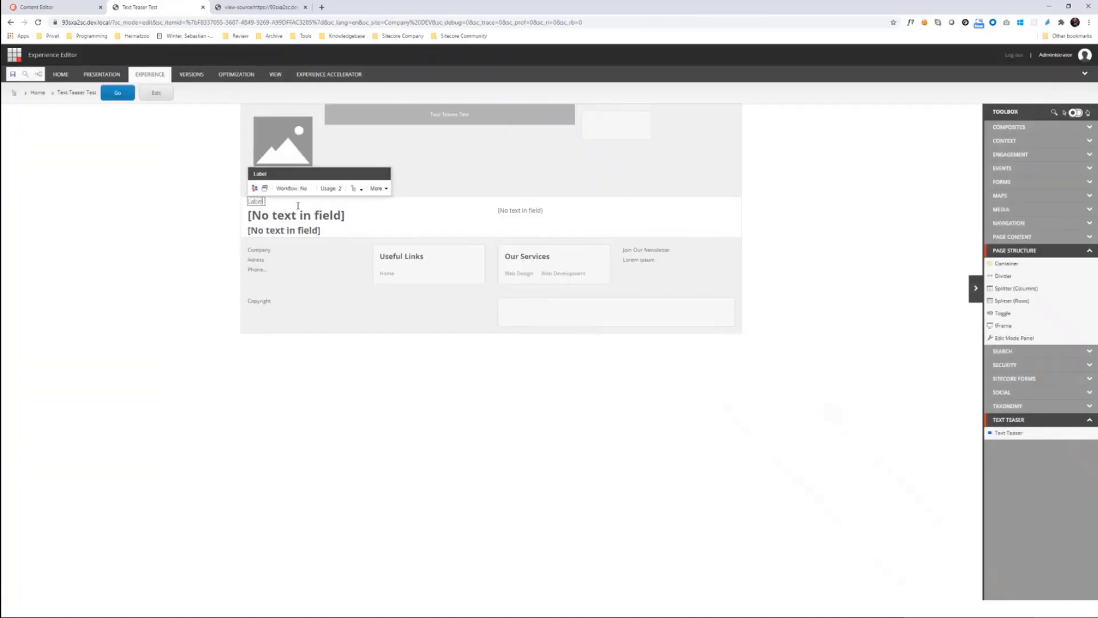
pyautogui.click(301, 217)
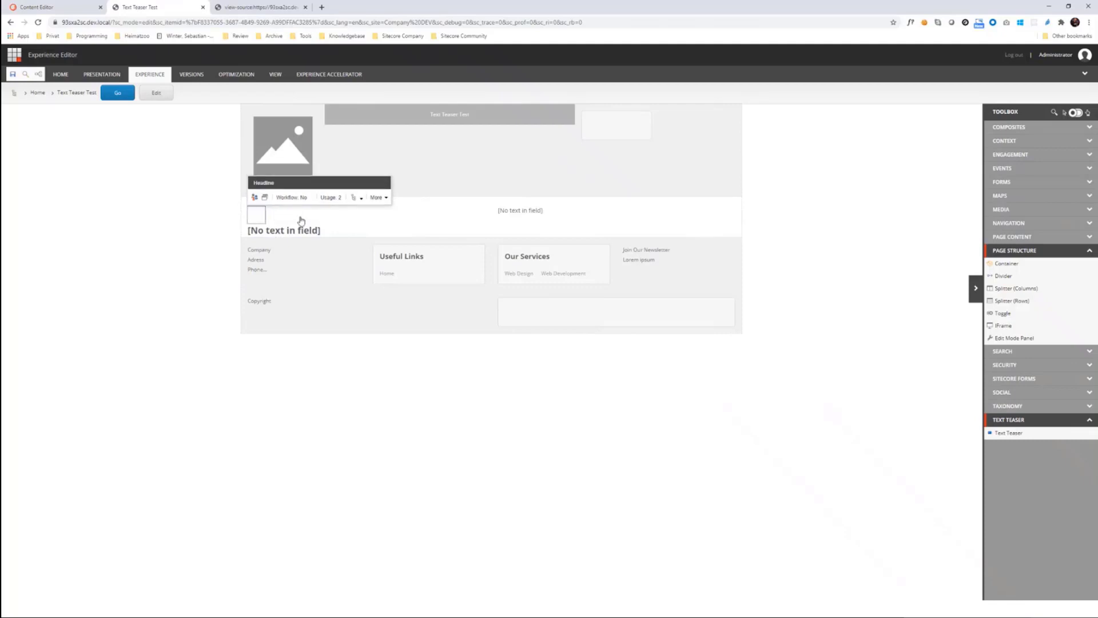
pyautogui.write('Headline')
pyautogui.click(296, 228)
pyautogui.write('Subh')
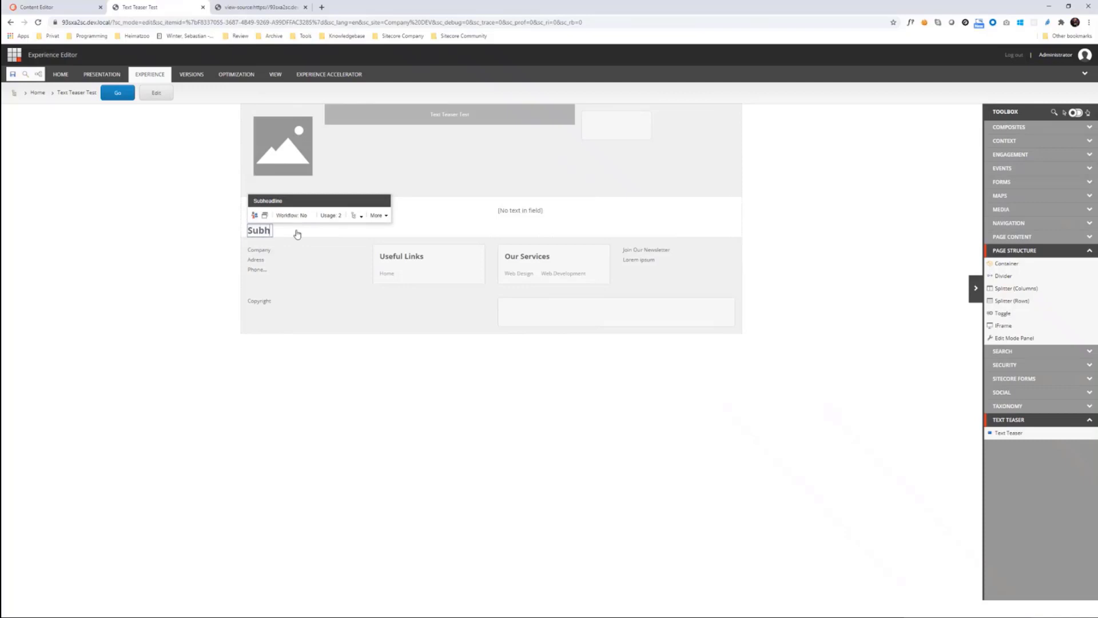
pyautogui.write('ealdline')
# Step: Enter Content abc in the teaser's content field and save the page
pyautogui.click(521, 211)
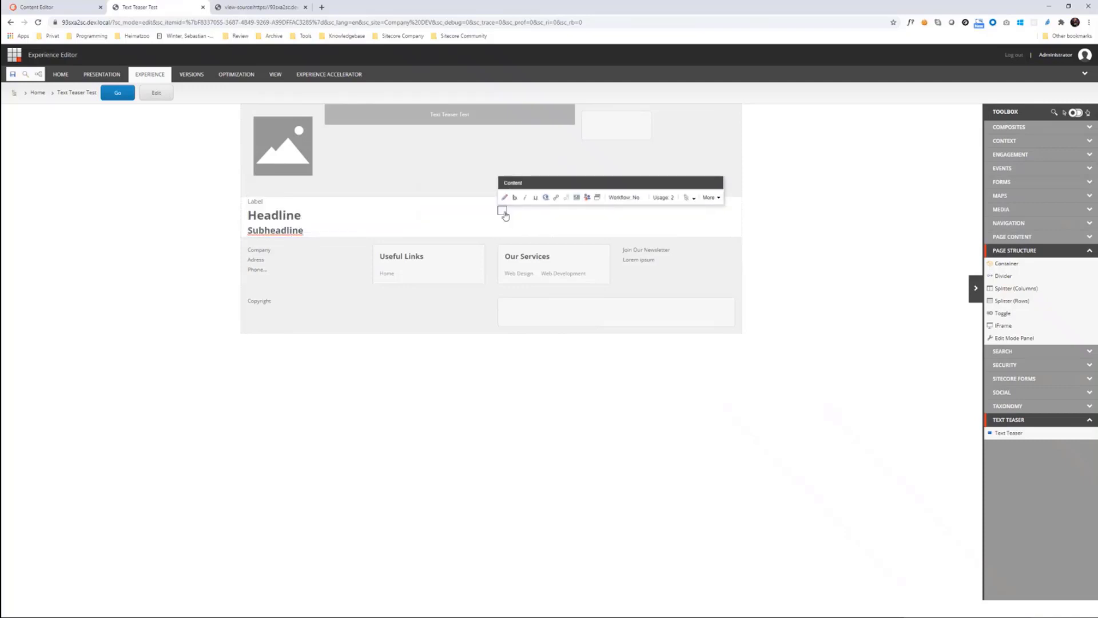
pyautogui.write('Connet')
pyautogui.write('tent at')
pyautogui.click(13, 74)
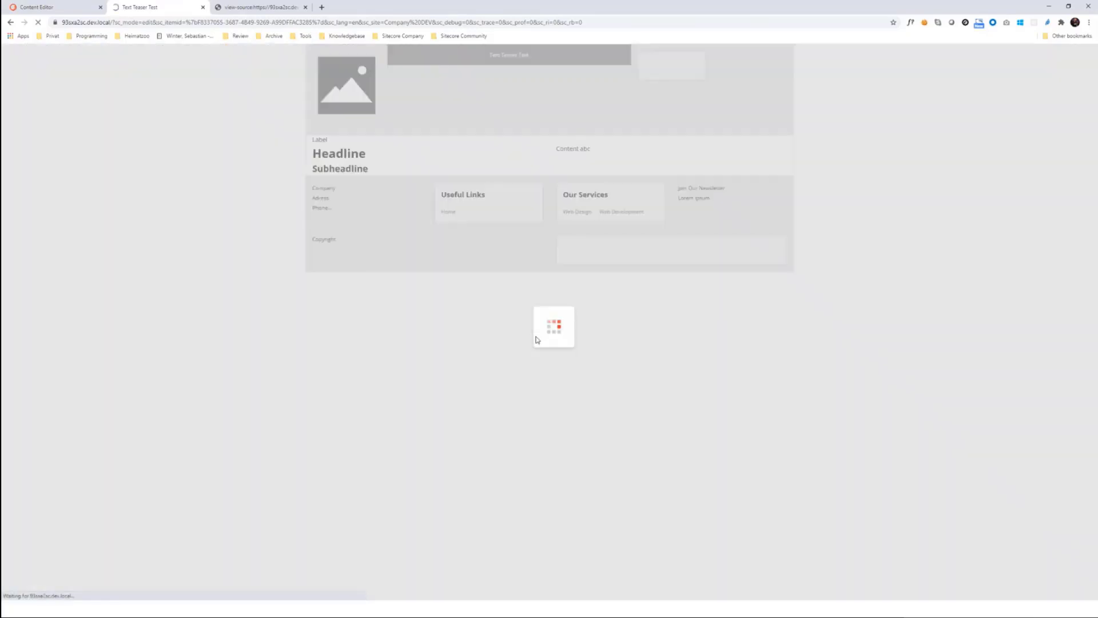